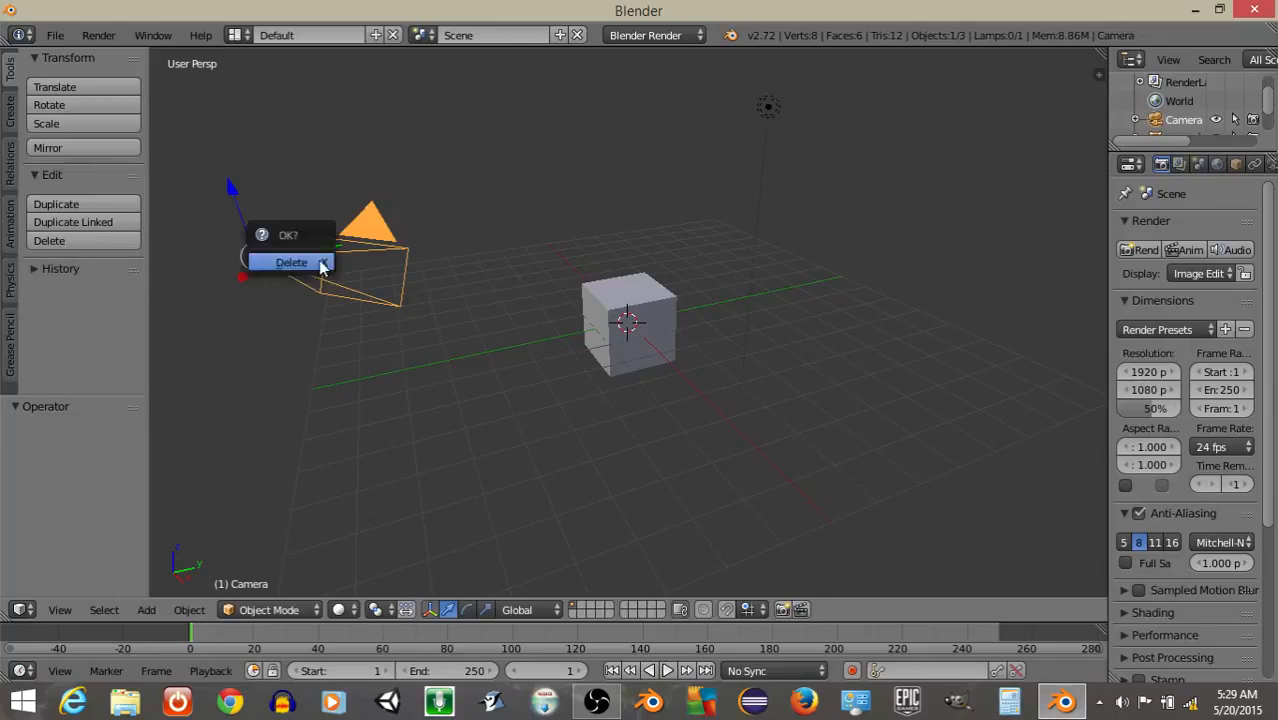
# Delete the default camera and the lamp from the scene.
pyautogui.click(320, 264)
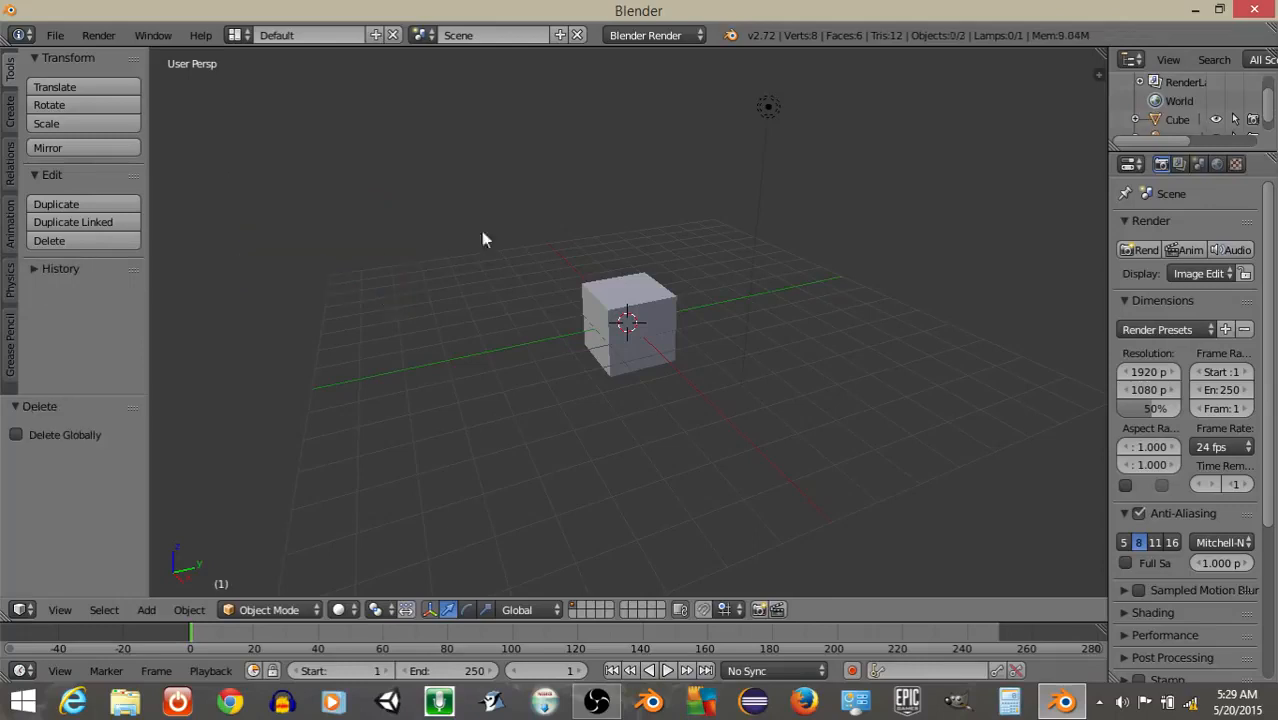
pyautogui.rightClick(769, 110)
pyautogui.press('x')
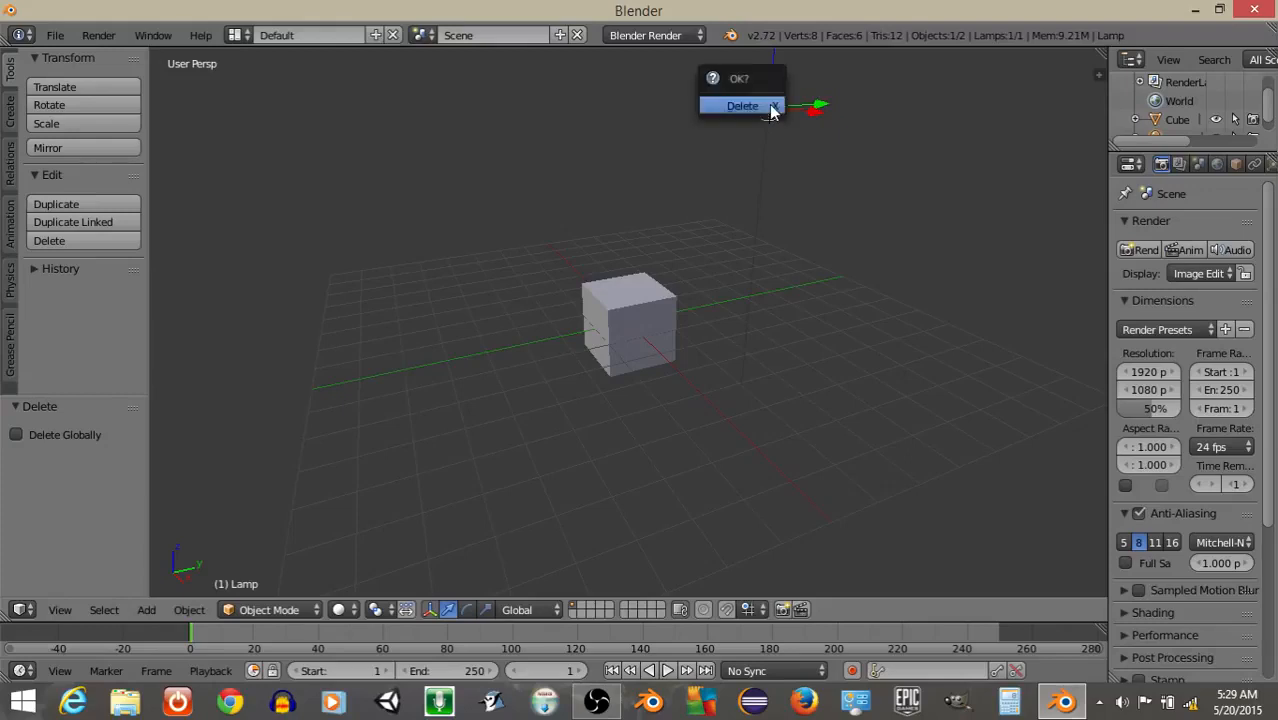
pyautogui.click(765, 107)
# Rename the default cube object as player.
pyautogui.rightClick(618, 297)
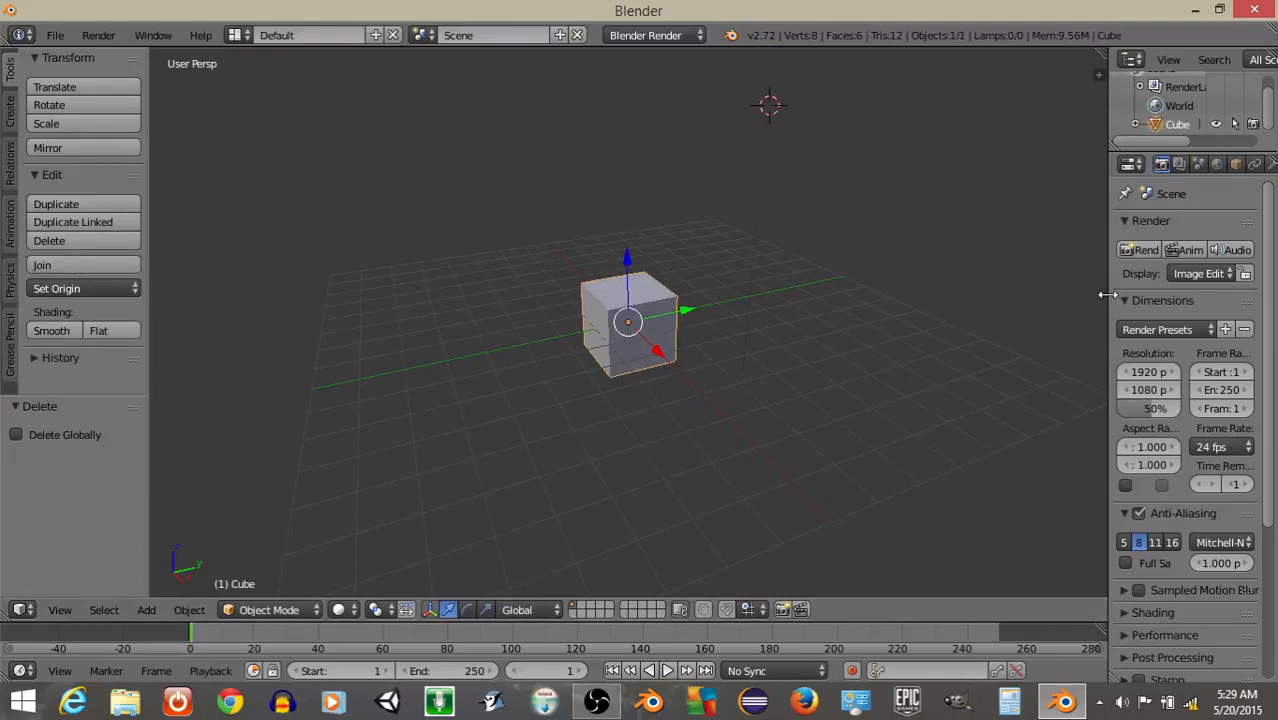
pyautogui.moveTo(1107, 294); pyautogui.dragTo(790, 300)
pyautogui.click(916, 164)
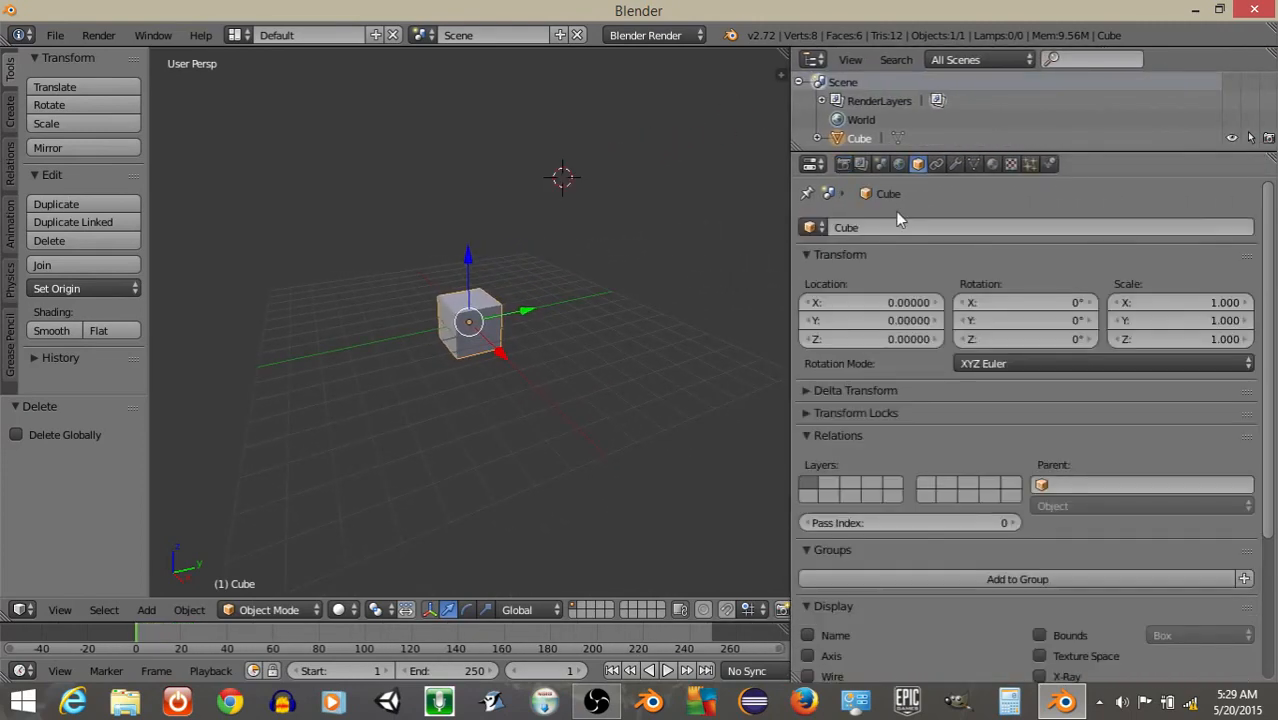
pyautogui.click(887, 225)
pyautogui.write('player')
pyautogui.press('Return')
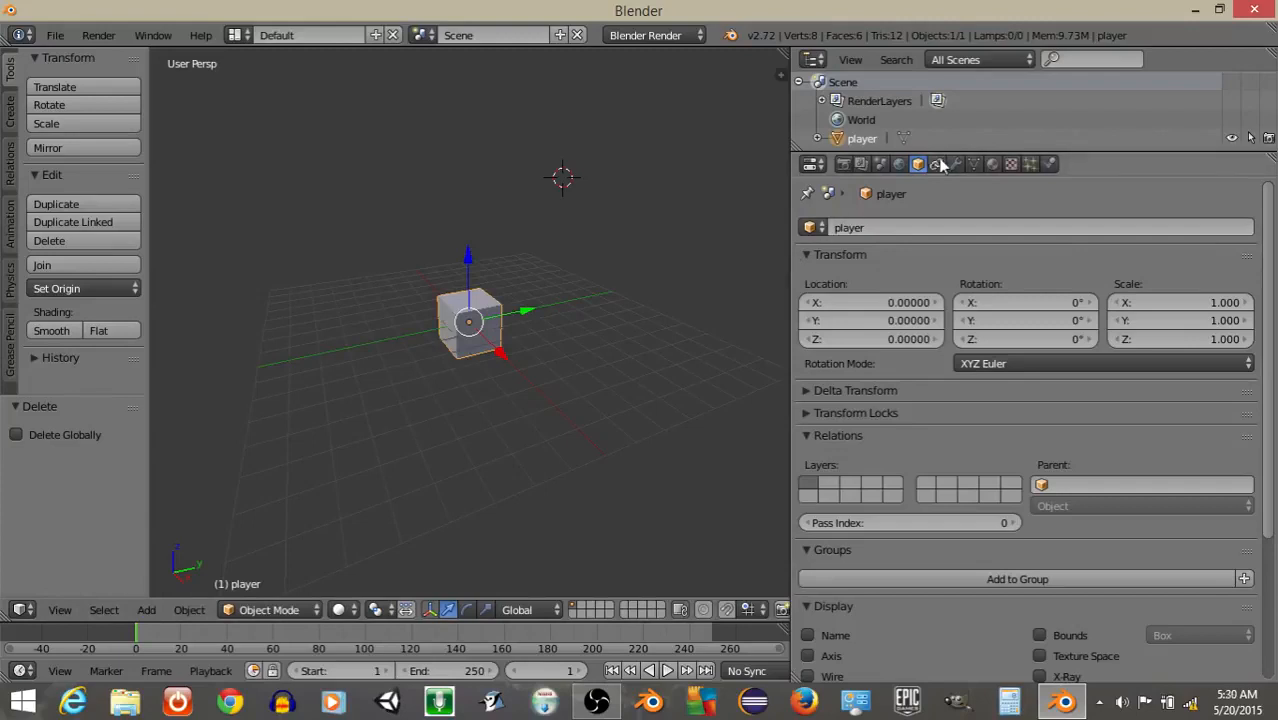
# Set the player material's diffuse colour to blue (R 0.034, G 0.000, B 0.800).
pyautogui.click(992, 164)
pyautogui.click(880, 519)
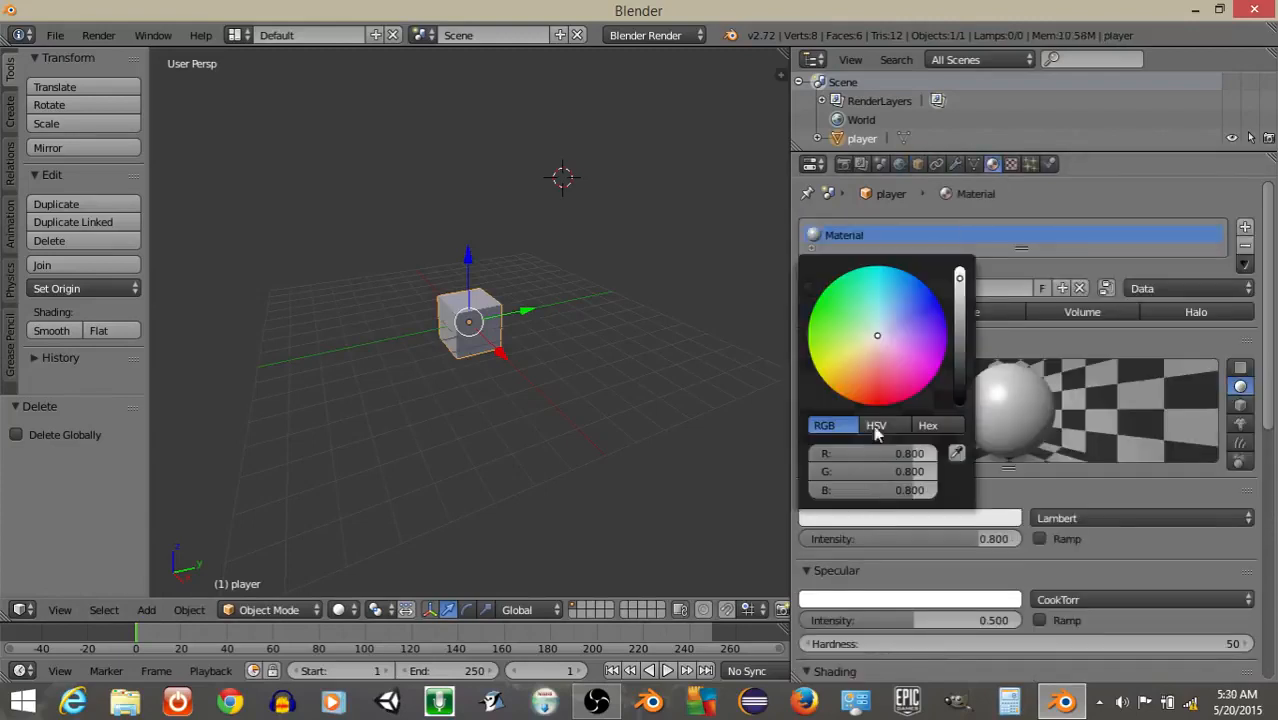
pyautogui.moveTo(875, 371); pyautogui.dragTo(952, 327)
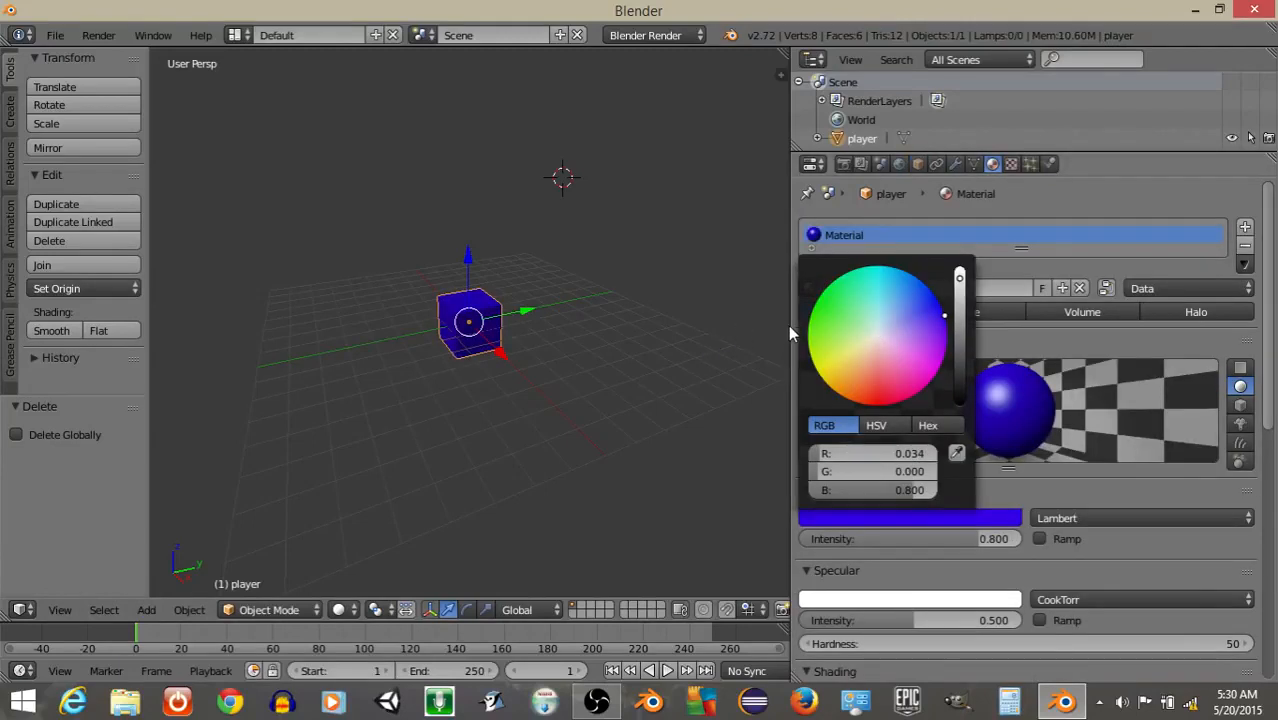
pyautogui.moveTo(791, 342); pyautogui.dragTo(1083, 357)
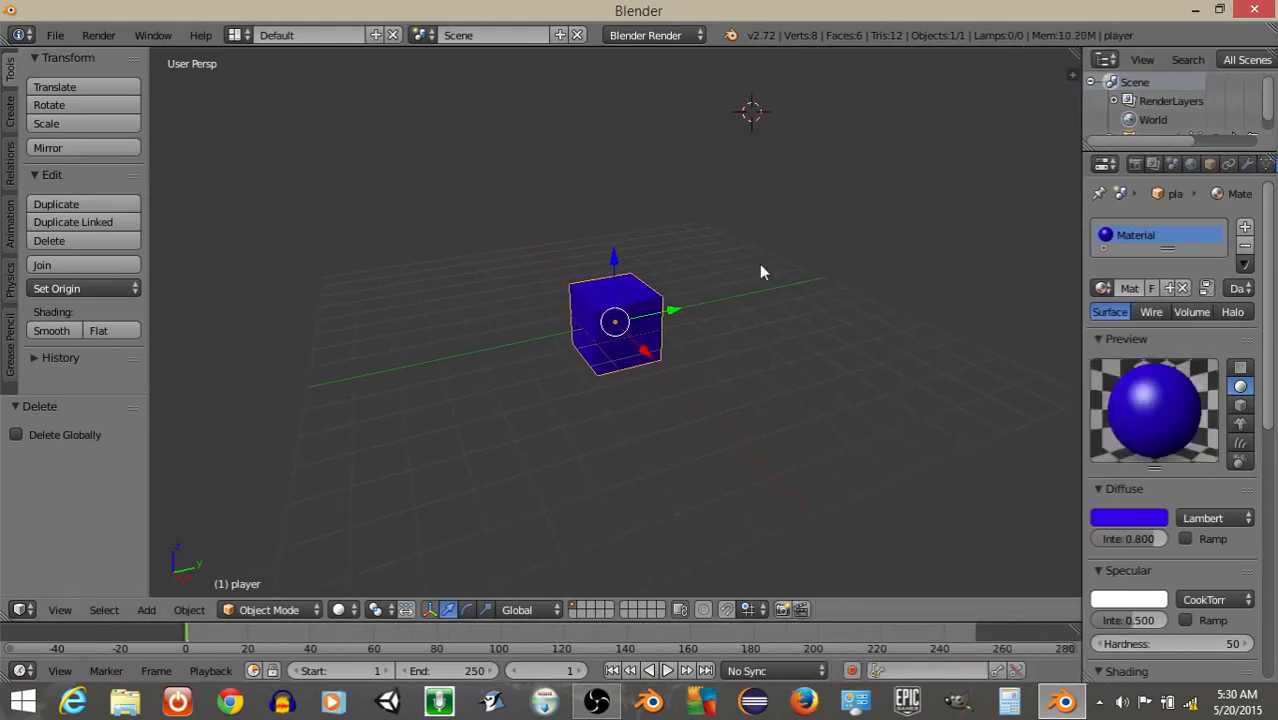
# Switch to the empty second layer and add a UV sphere with the 3D cursor reset to the scene centre.
pyautogui.press('Delete')
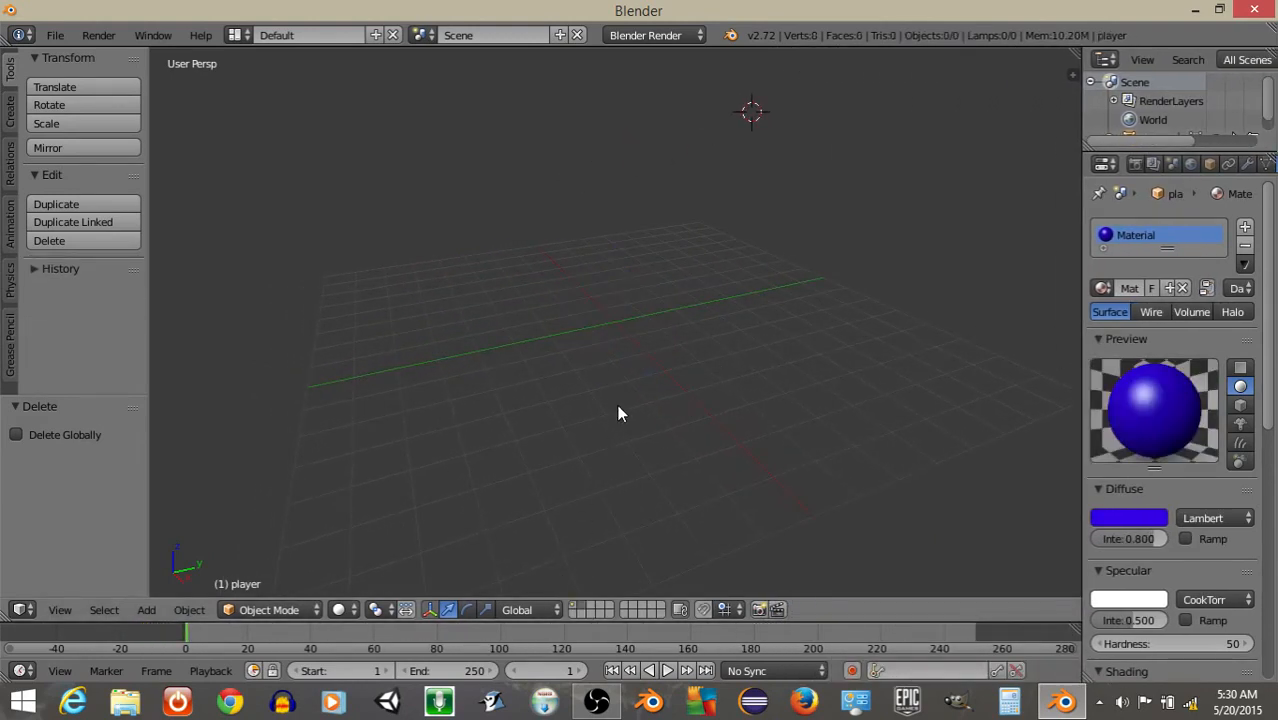
pyautogui.hotkey('shift', 'c')
pyautogui.press('space')
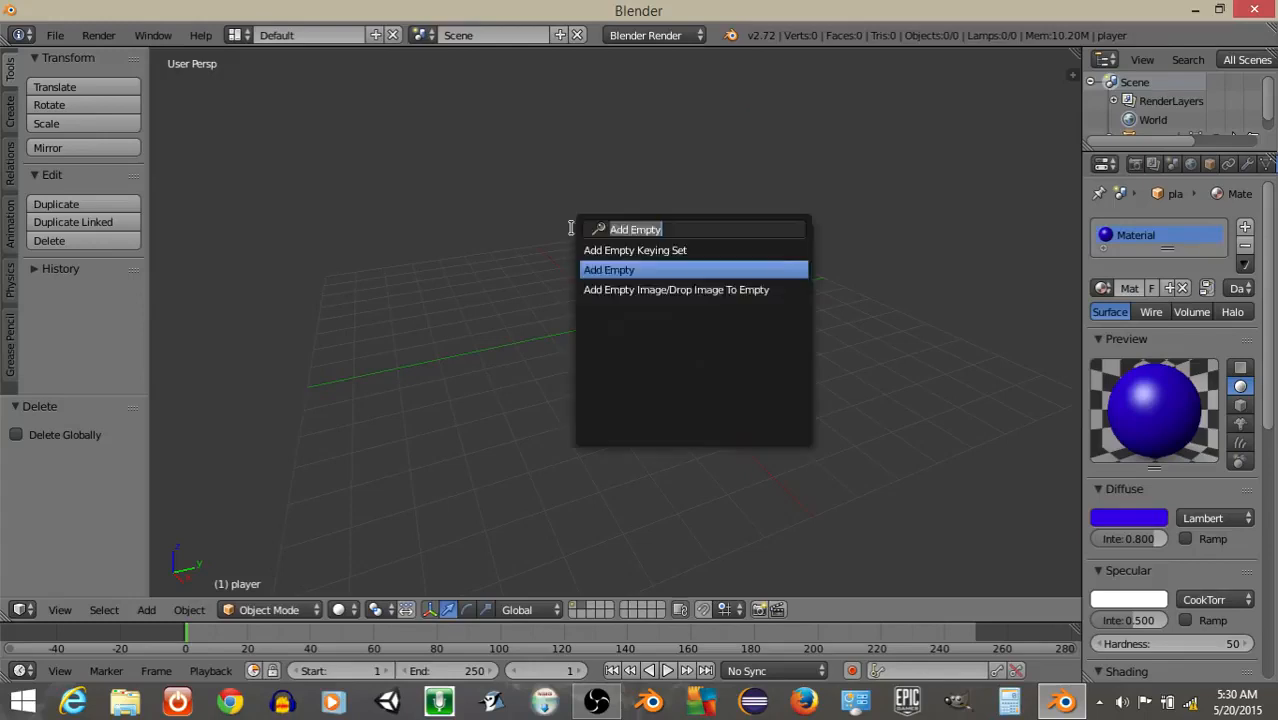
pyautogui.write('add vu')
pyautogui.press('BackSpace')
pyautogui.press('BackSpace')
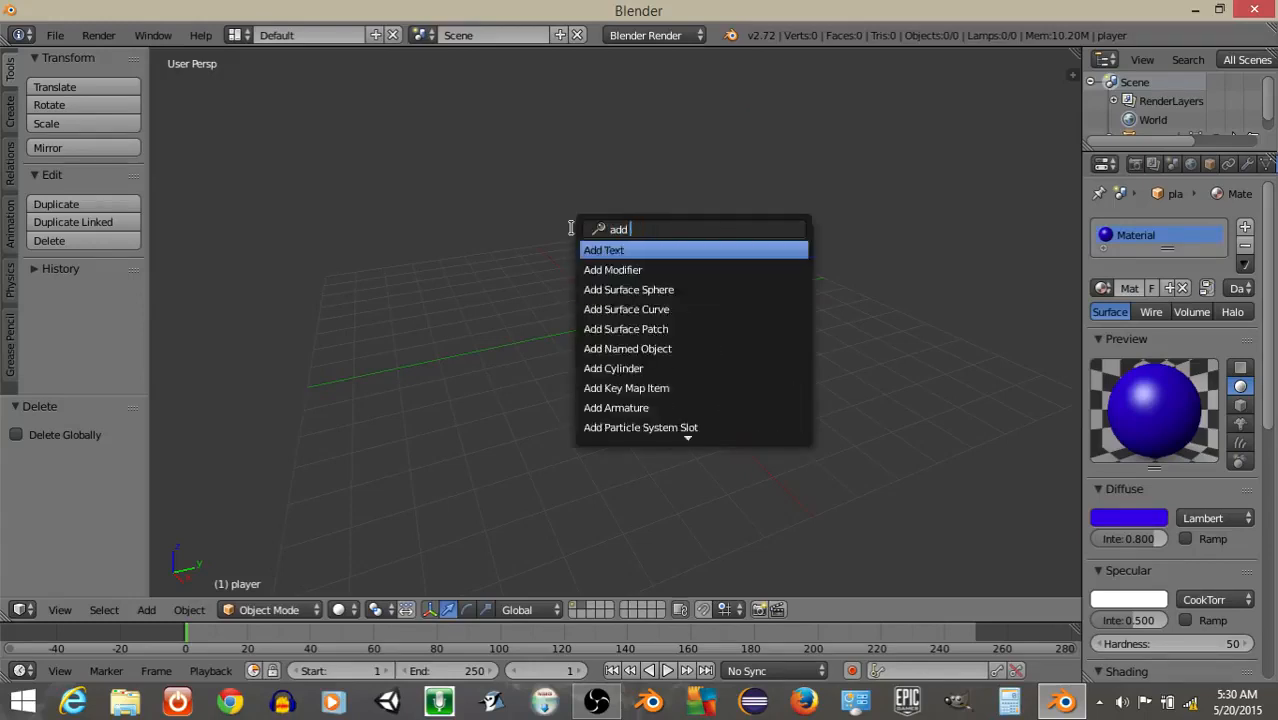
pyautogui.write('uv')
pyautogui.press('Return')
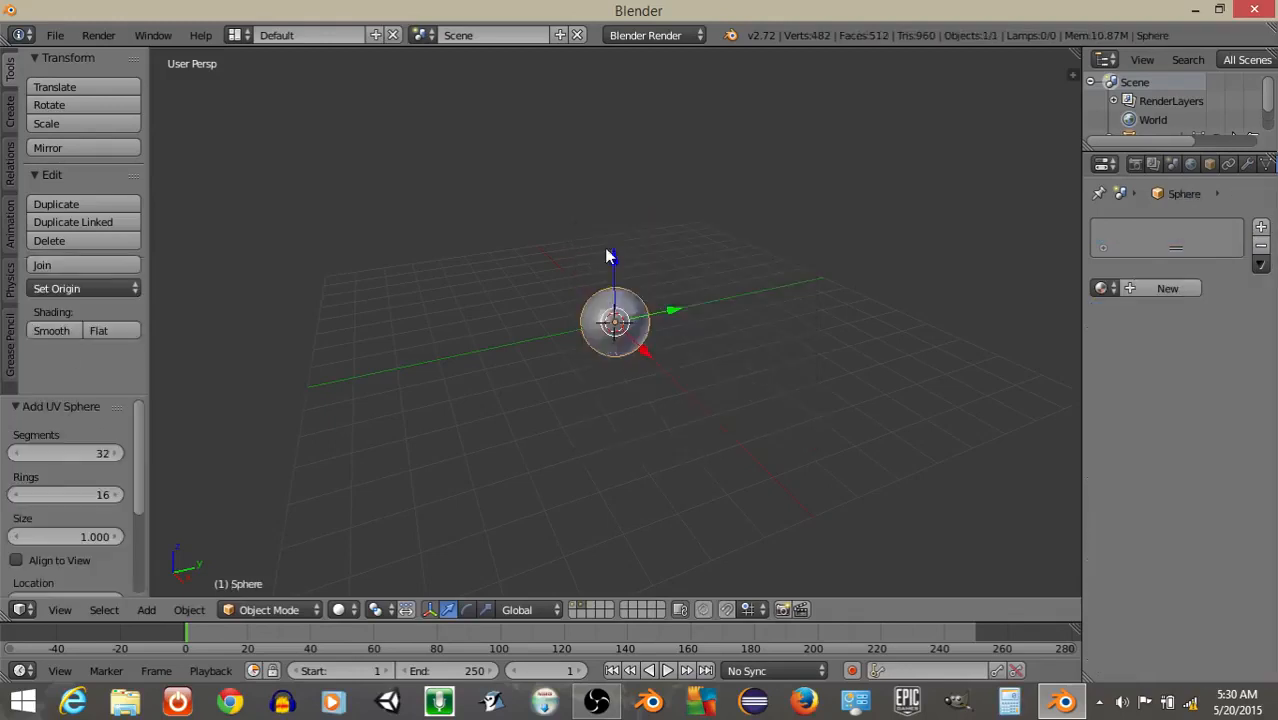
# Rename the sphere object as bullet.
pyautogui.scroll(6, 620, 400)
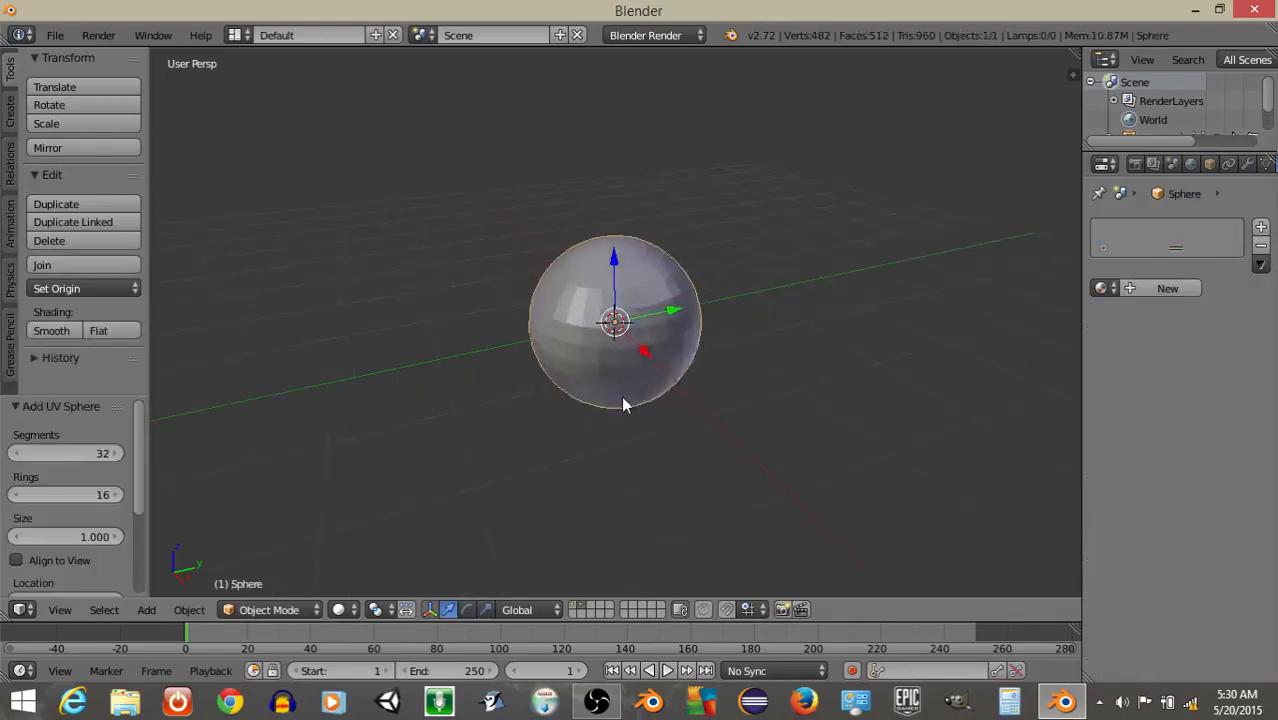
pyautogui.click(1209, 164)
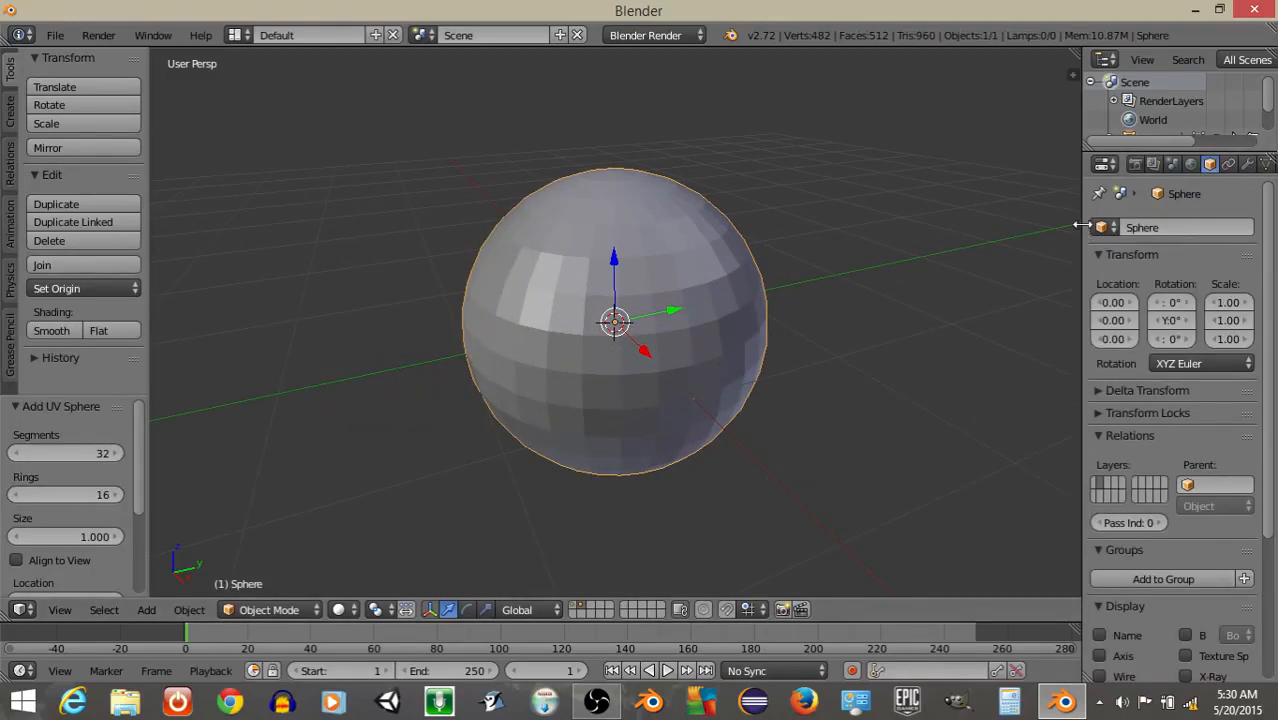
pyautogui.moveTo(1081, 227); pyautogui.dragTo(878, 228)
pyautogui.click(950, 228)
pyautogui.write('bullet')
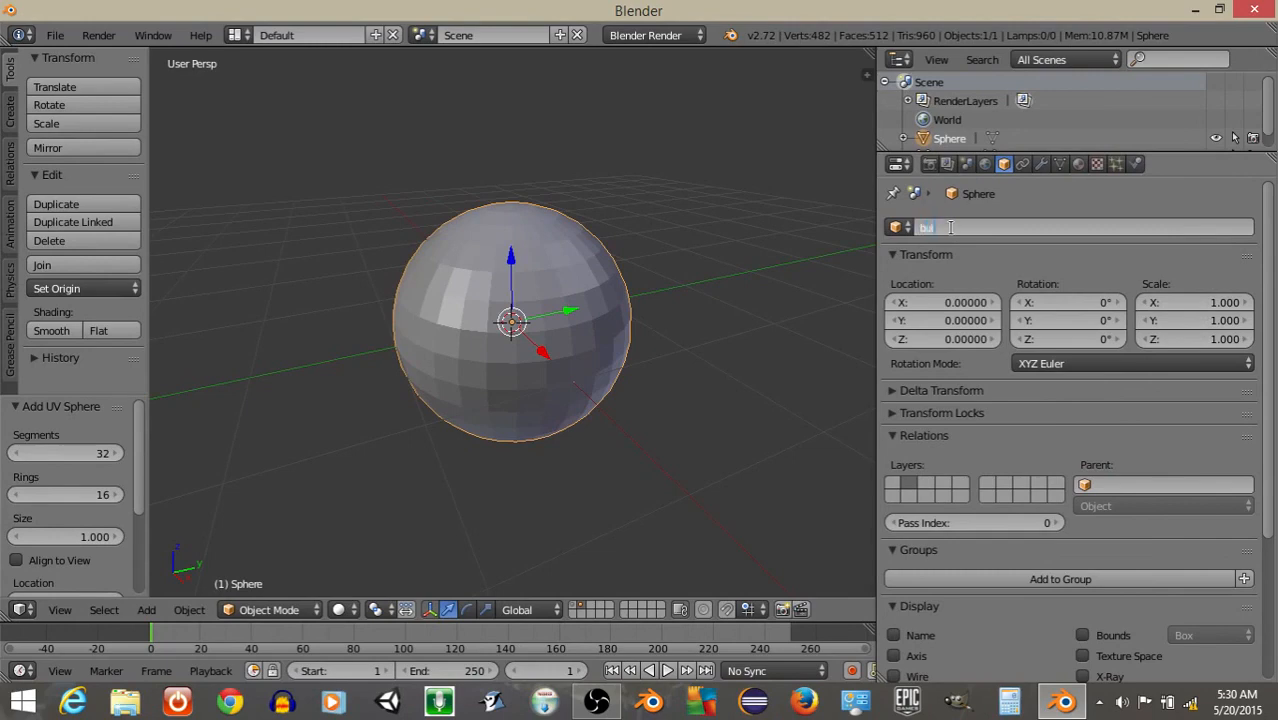
pyautogui.press('Return')
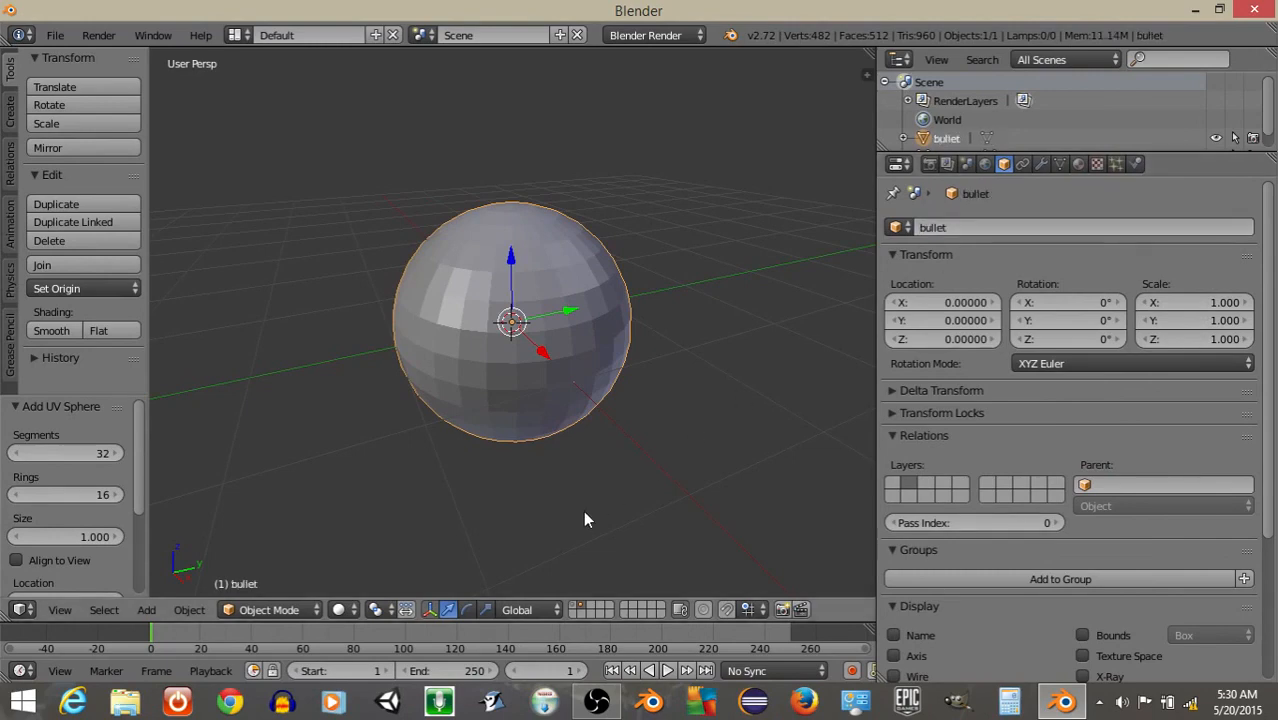
# Give the bullet a new shadeless material with an orange diffuse colour (R 0.800, G 0.317, B 0.000).
pyautogui.click(1078, 163)
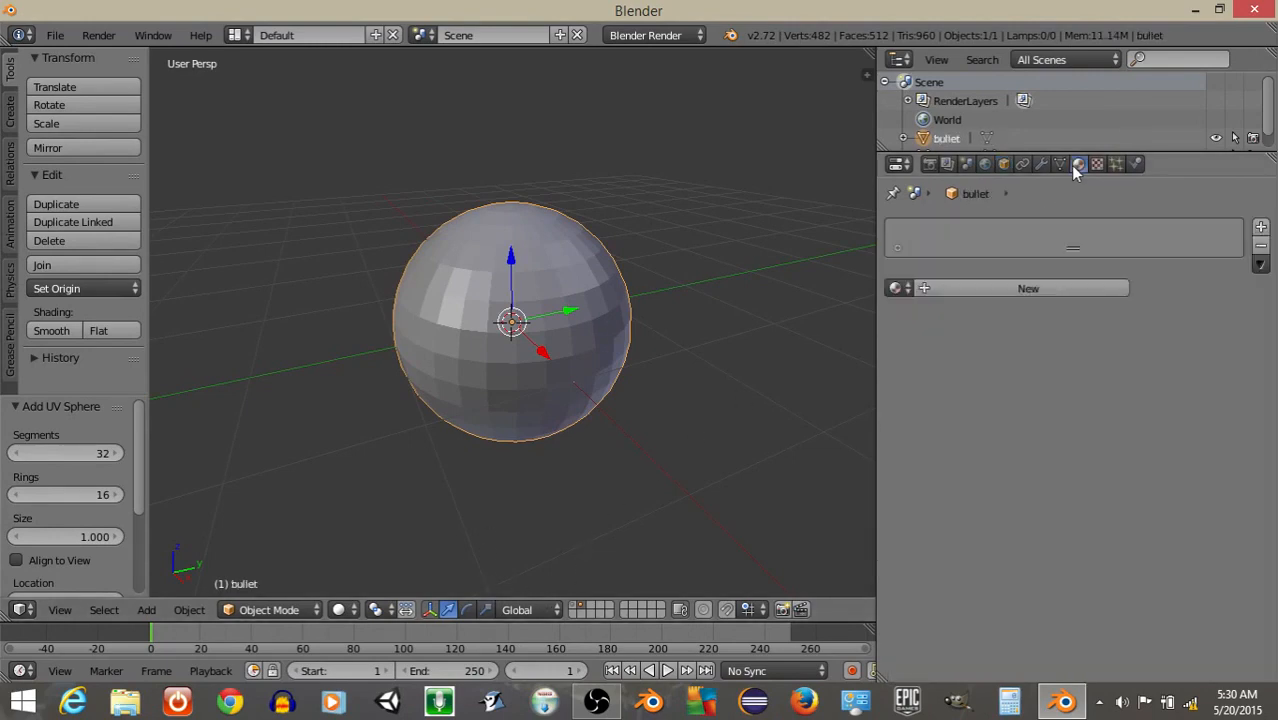
pyautogui.click(995, 289)
pyautogui.scroll(-3, 968, 380)
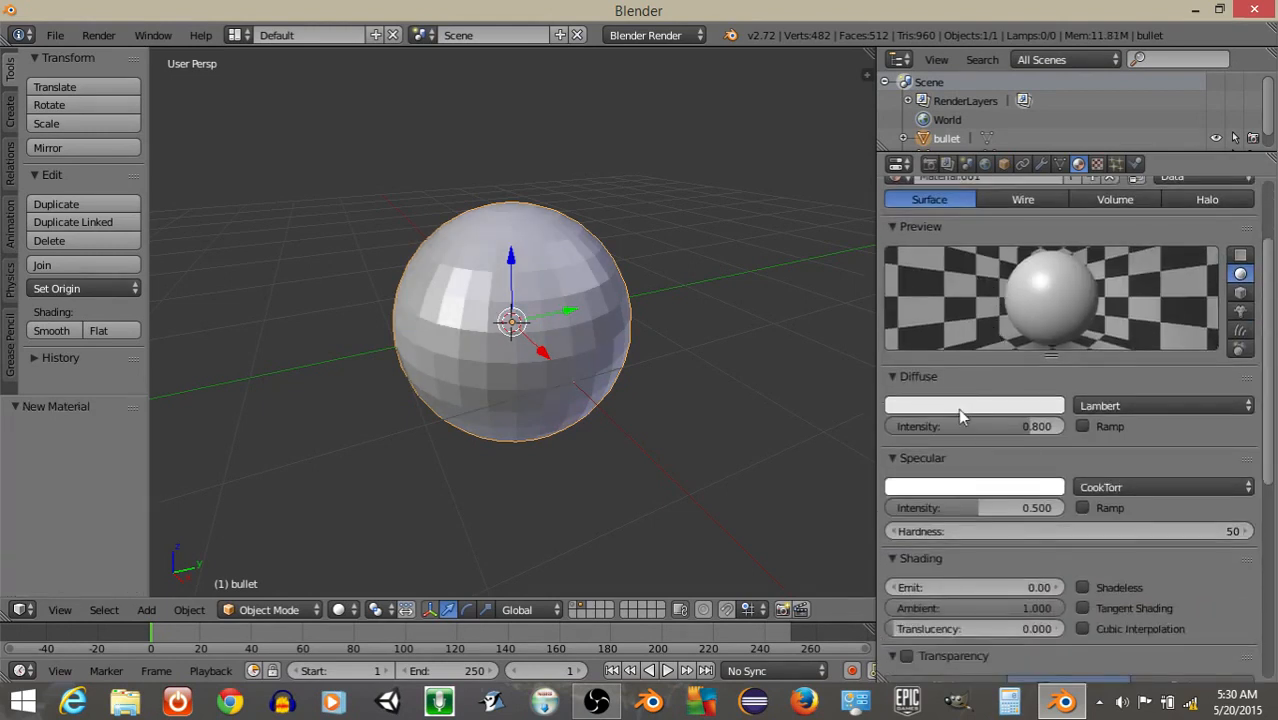
pyautogui.click(960, 406)
pyautogui.moveTo(958, 230); pyautogui.dragTo(918, 278)
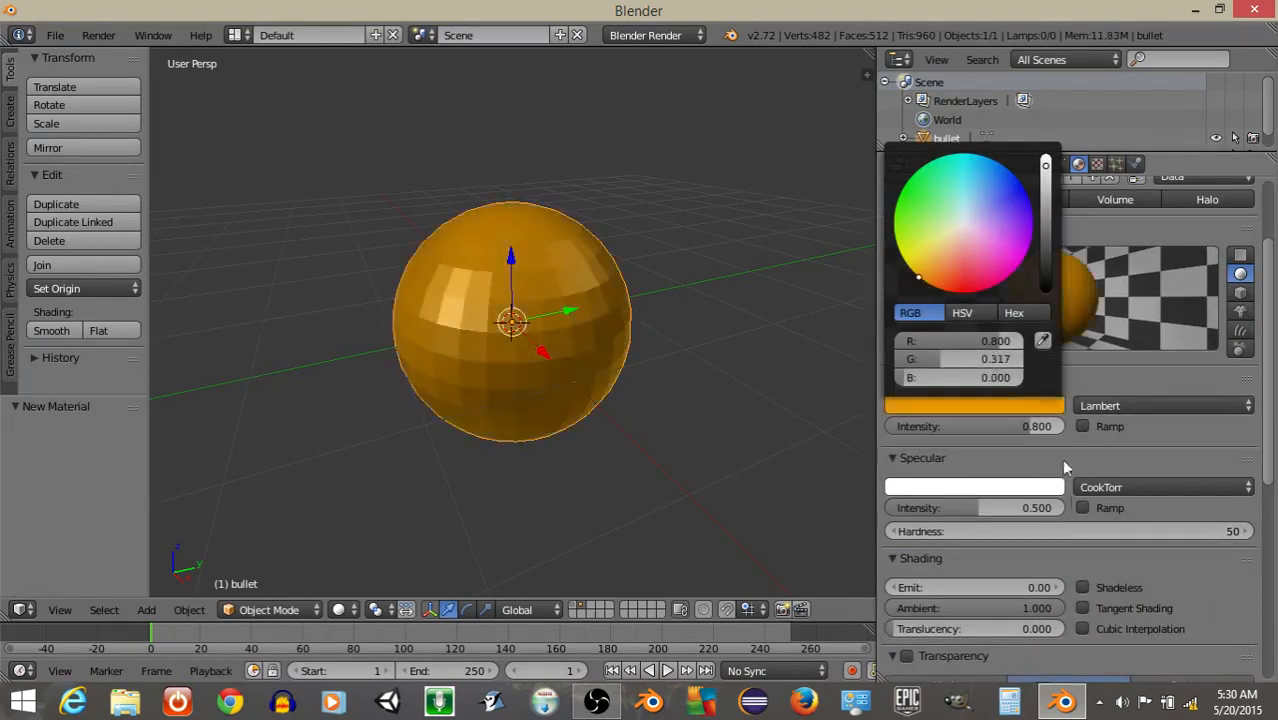
pyautogui.click(1082, 587)
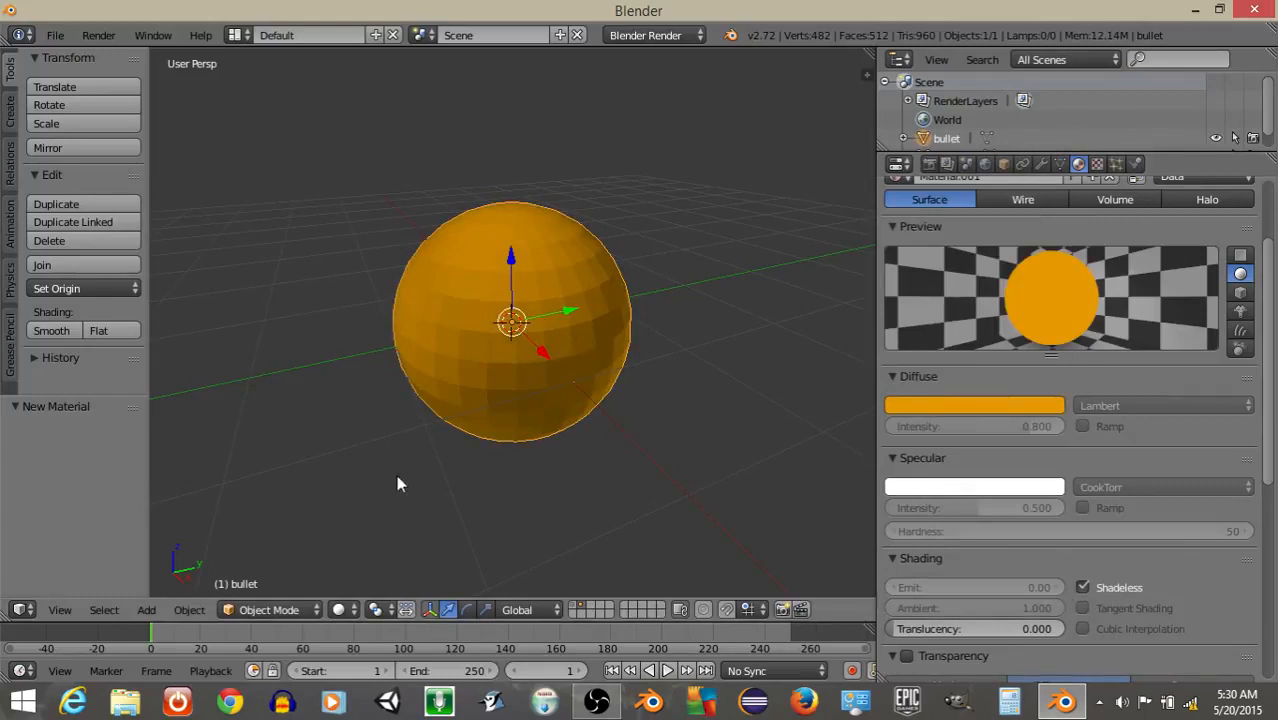
# Switch to the Game Logic screen layout and set the engine to Blender Game.
pyautogui.click(234, 35)
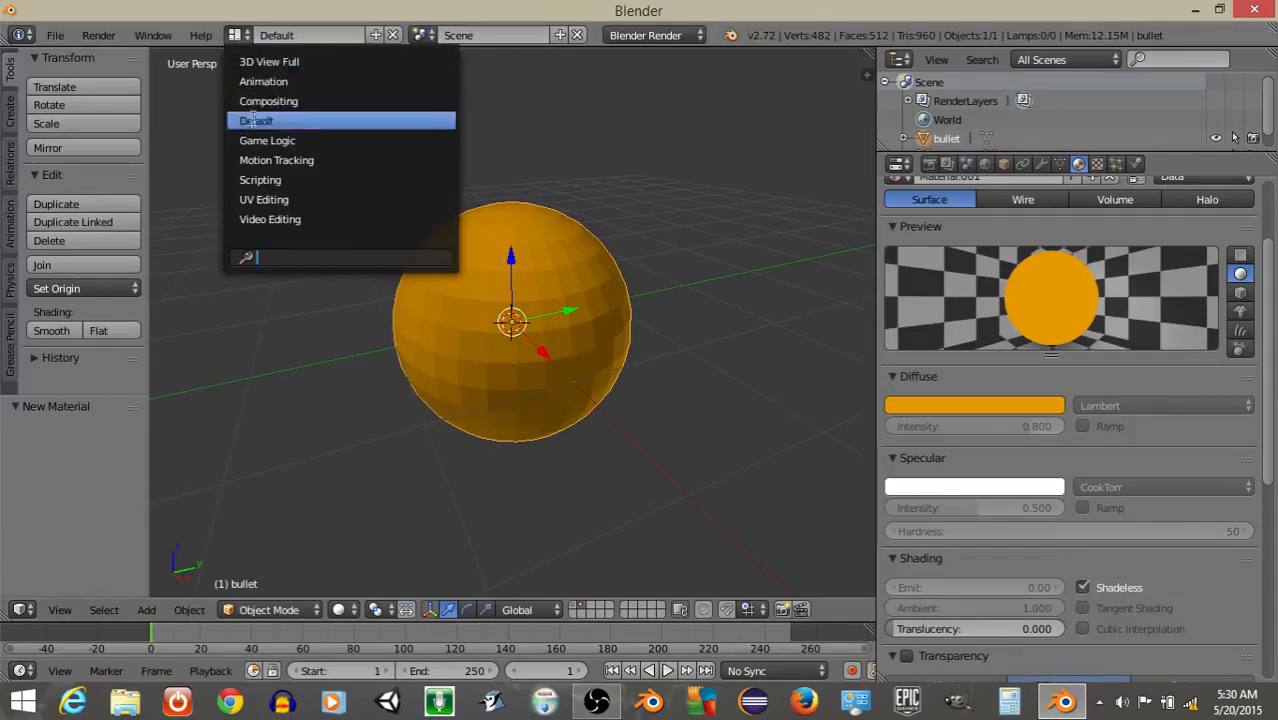
pyautogui.click(285, 137)
pyautogui.click(652, 34)
pyautogui.click(635, 76)
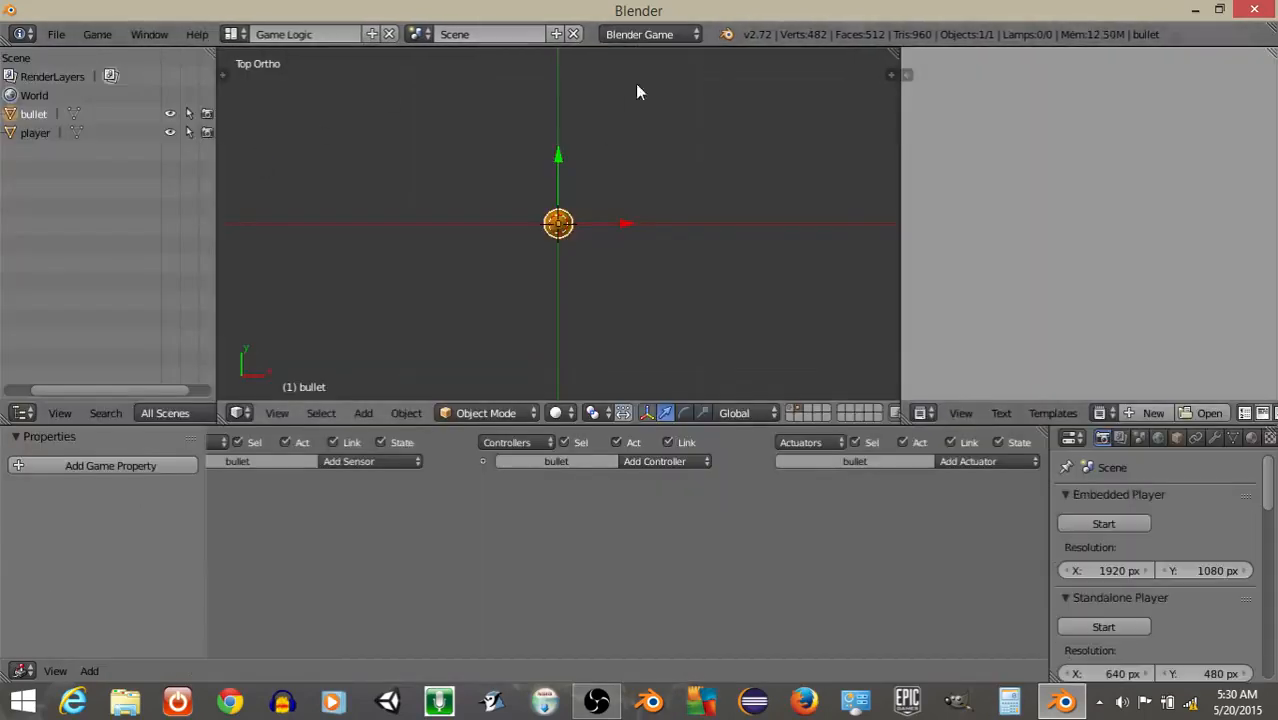
# Add an Always sensor to the bullet and collapse its settings.
pyautogui.scroll(5, 643, 141)
pyautogui.moveTo(303, 504); pyautogui.dragTo(360, 506, button='middle')
pyautogui.scroll(7, 415, 509)
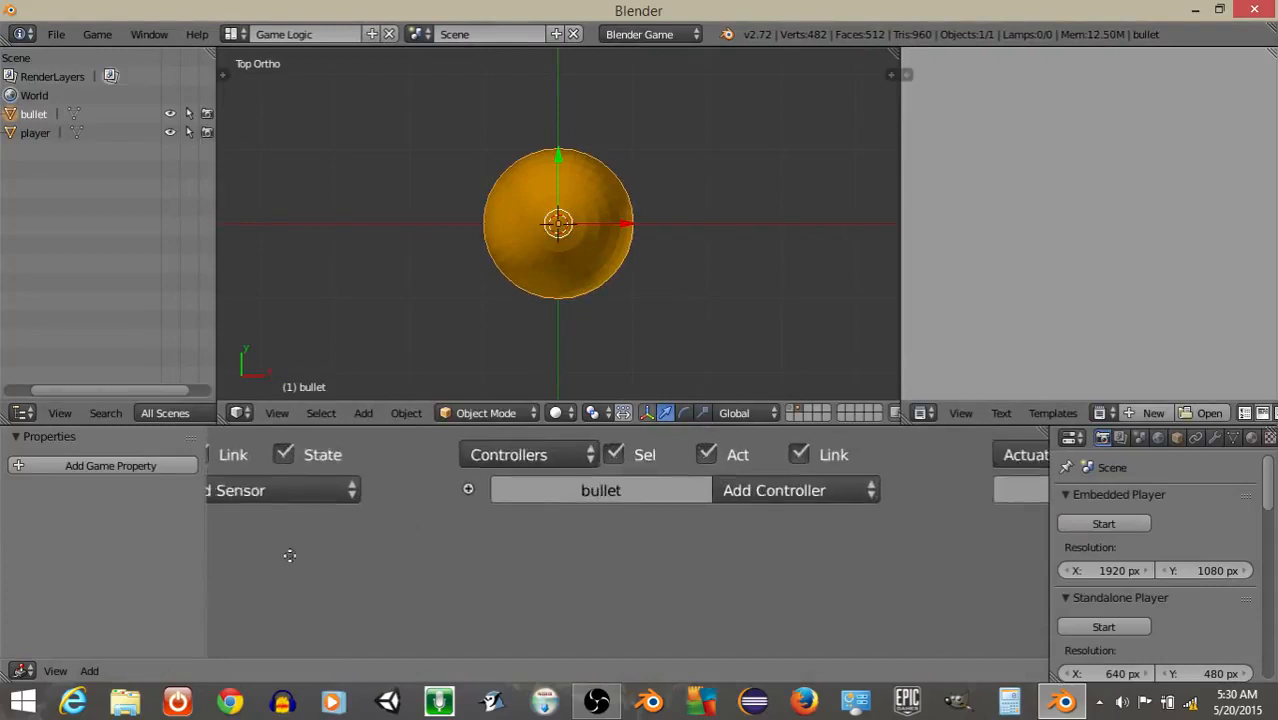
pyautogui.moveTo(291, 554); pyautogui.dragTo(640, 505, button='middle')
pyautogui.click(567, 484)
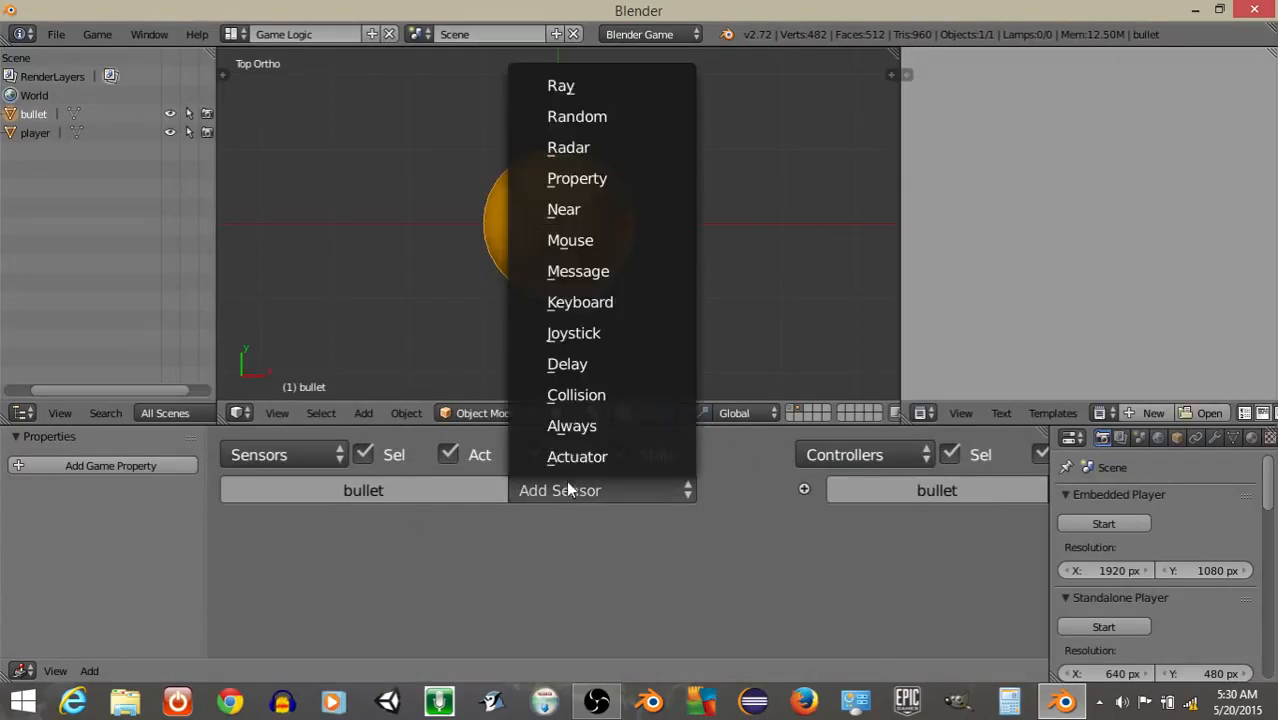
pyautogui.click(560, 425)
pyautogui.click(240, 601)
pyautogui.click(238, 554)
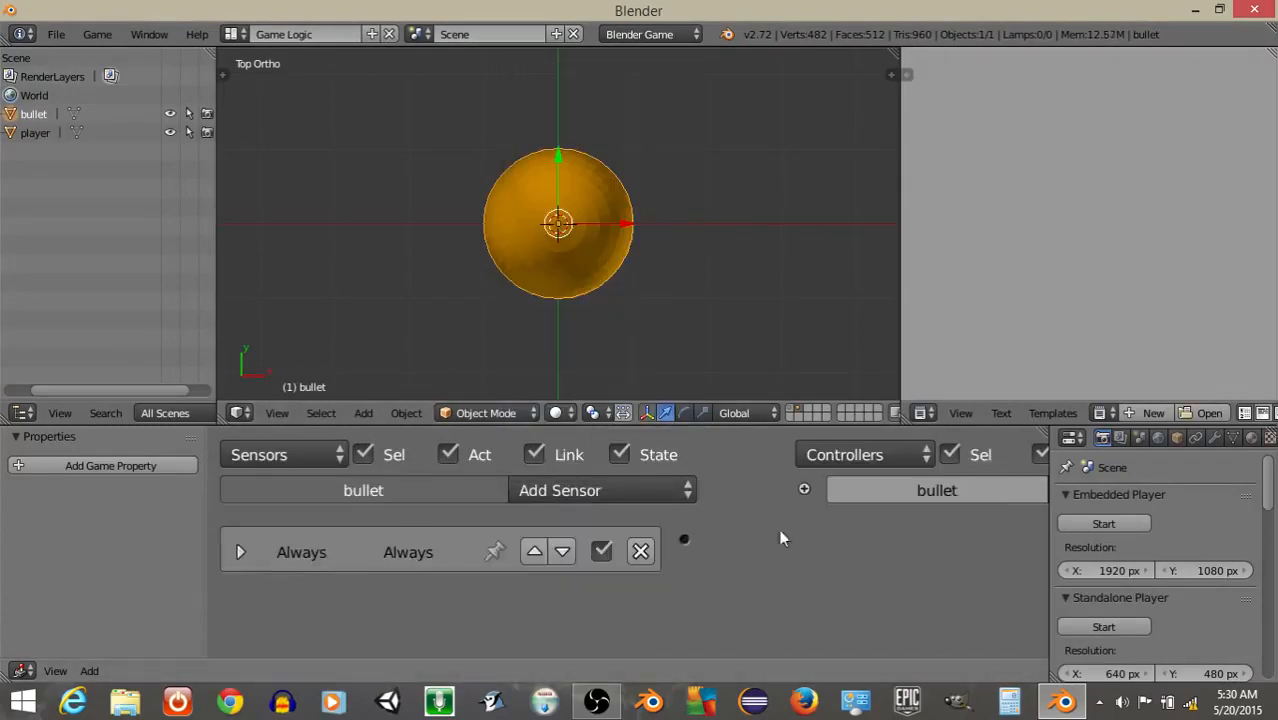
pyautogui.moveTo(790, 532); pyautogui.dragTo(872, 560, button='middle')
pyautogui.click(940, 491)
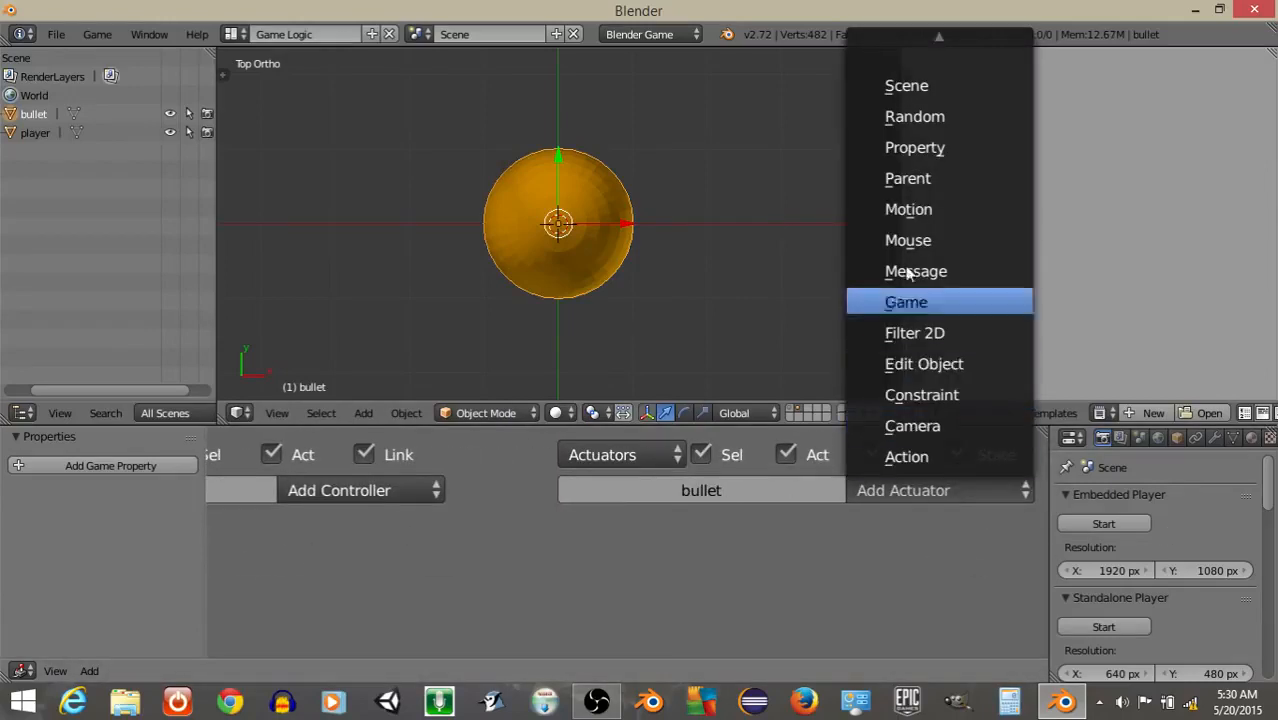
pyautogui.click(930, 364)
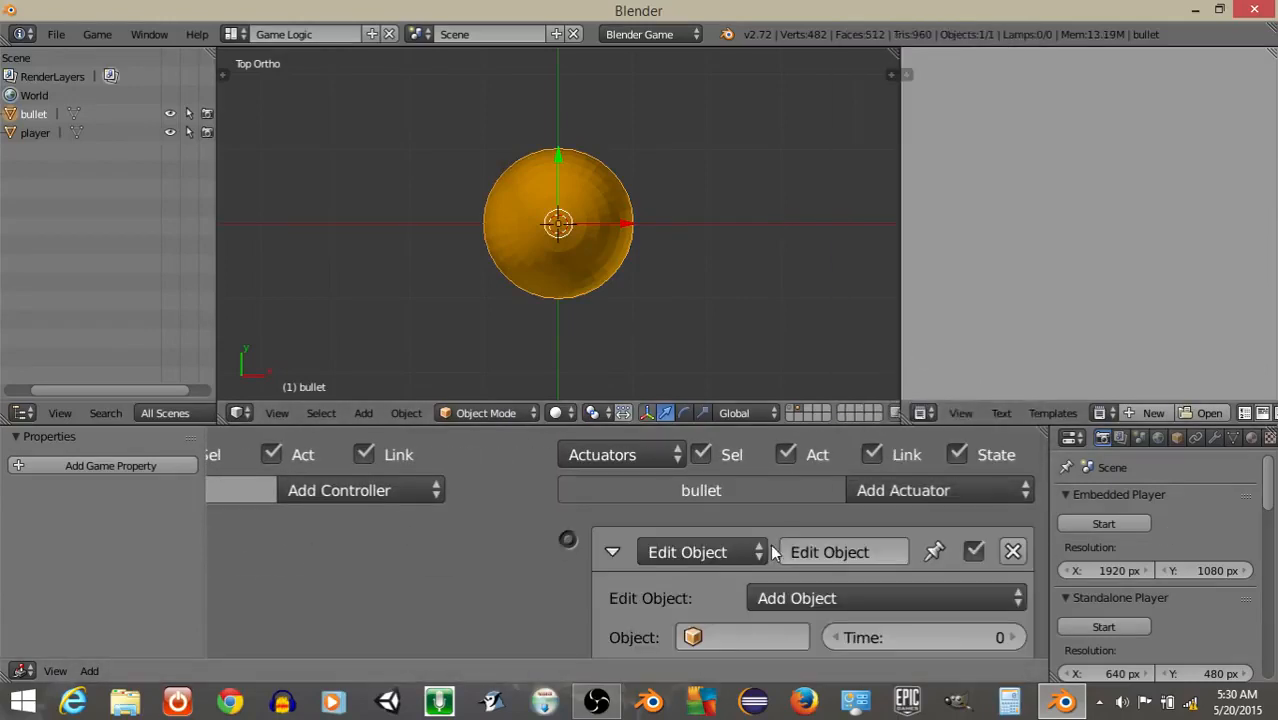
pyautogui.click(1013, 551)
# Add a Motion actuator to the bullet with Simple Motion and a Y location of 0.70.
pyautogui.click(985, 492)
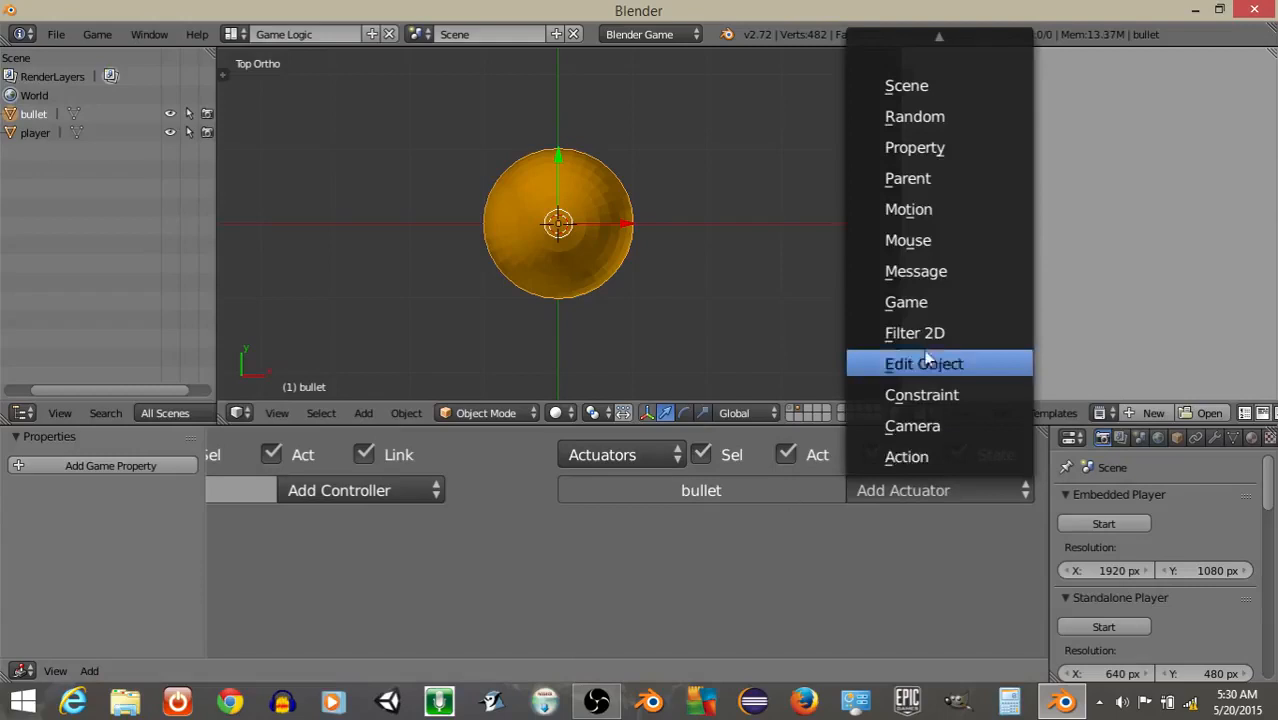
pyautogui.click(915, 238)
pyautogui.click(829, 637)
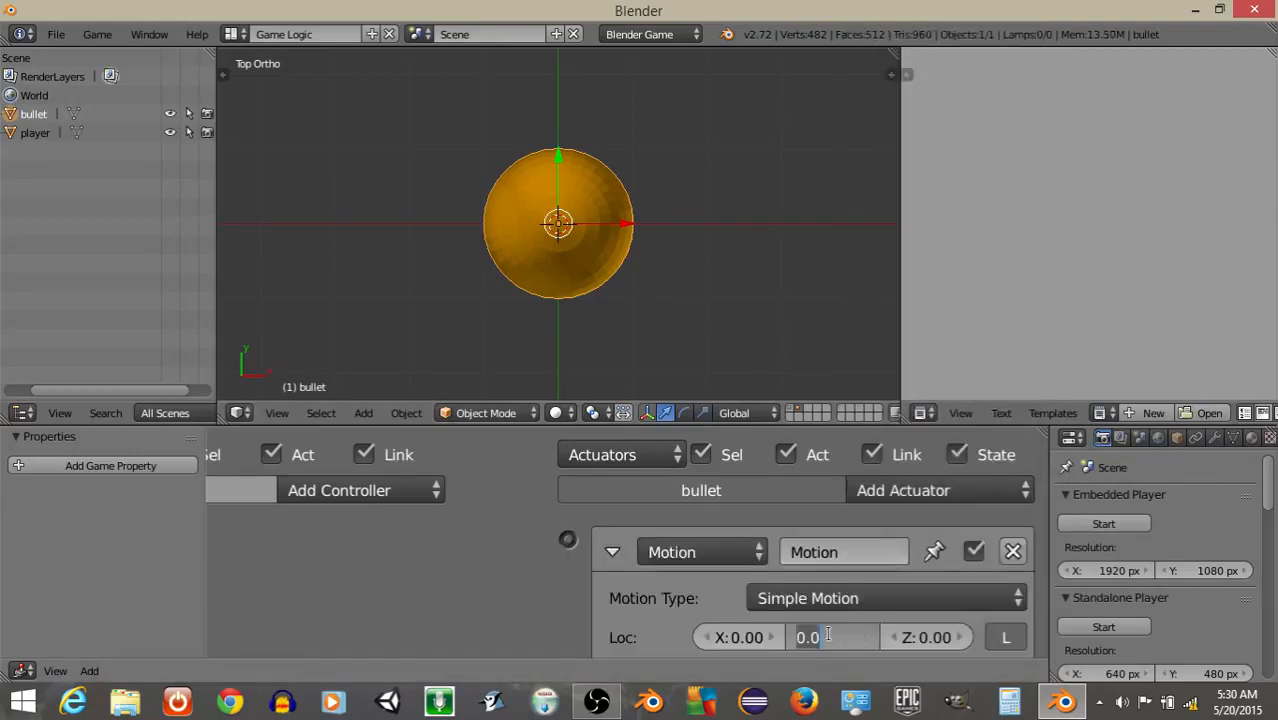
pyautogui.write('0.')
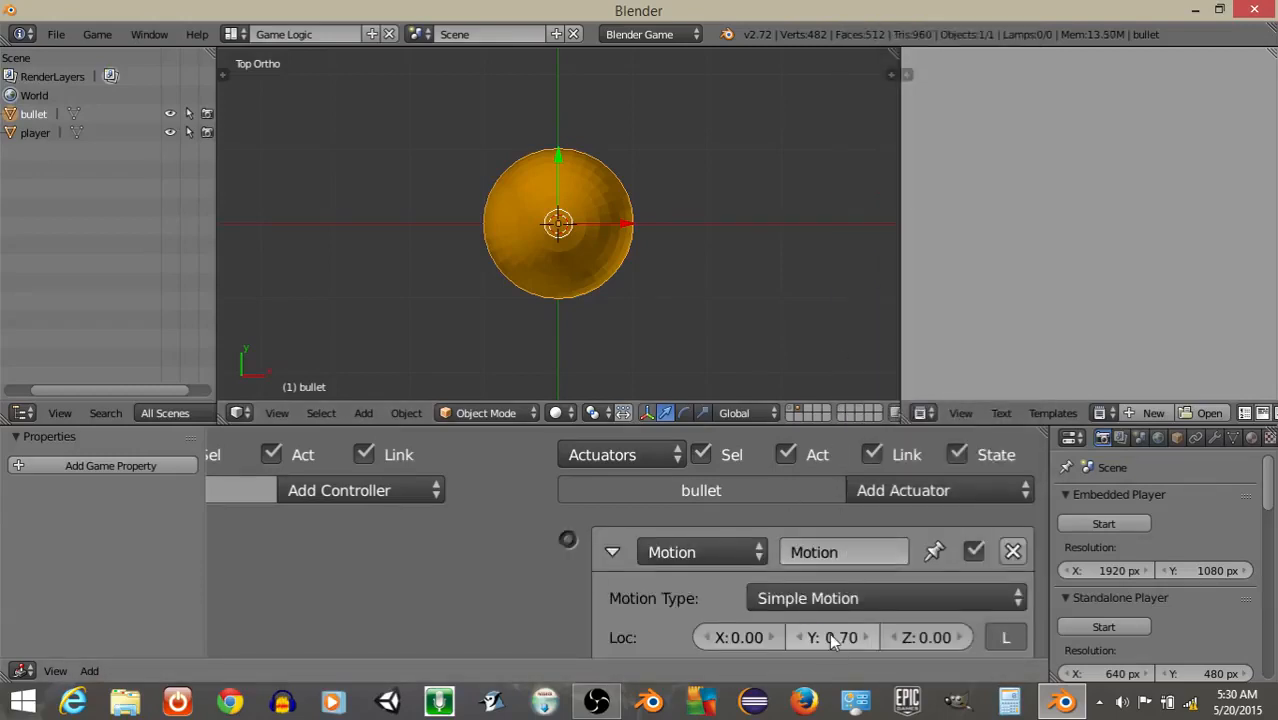
# Link the bullet's Always sensor to the Motion actuator through an And controller, and collapse the controller and actuator.
pyautogui.scroll(-2, 640, 530)
pyautogui.moveTo(216, 507); pyautogui.dragTo(699, 507)
pyautogui.click(727, 514)
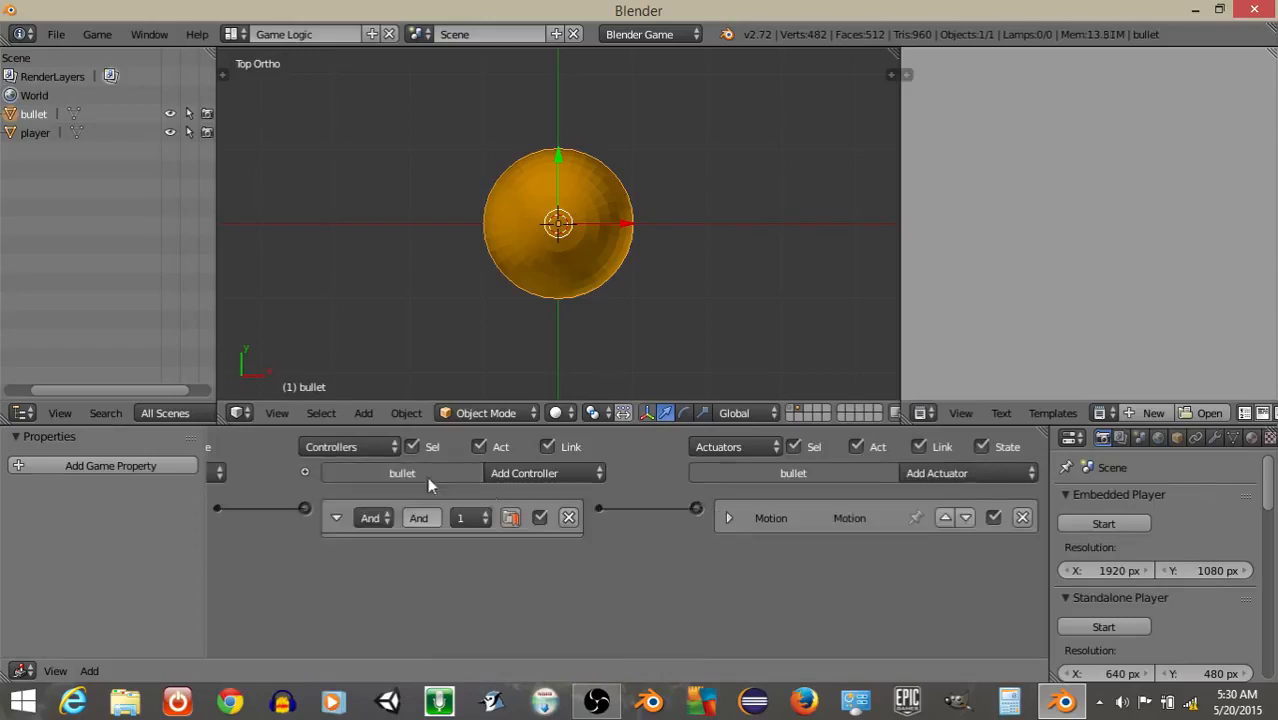
pyautogui.click(333, 516)
pyautogui.moveTo(254, 518); pyautogui.dragTo(590, 518, button='middle')
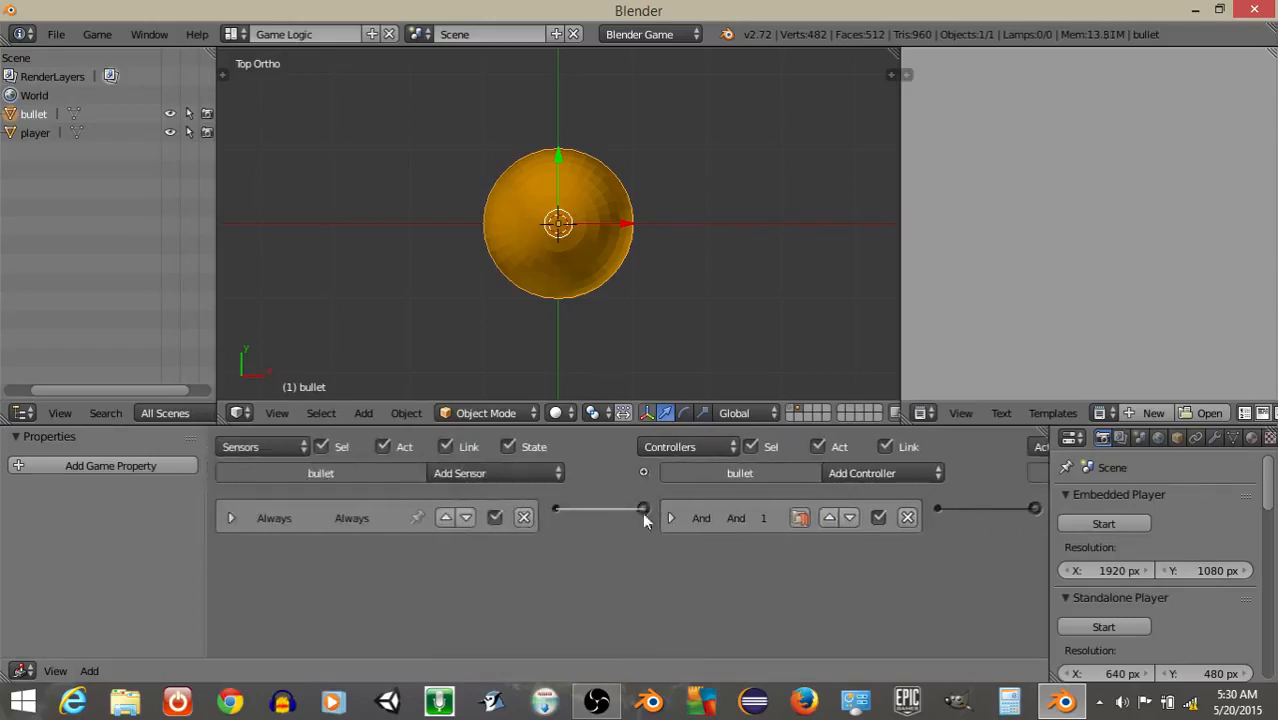
# Add a Collision sensor to the bullet that reacts to the property enemy, and collapse it.
pyautogui.click(476, 476)
pyautogui.click(477, 403)
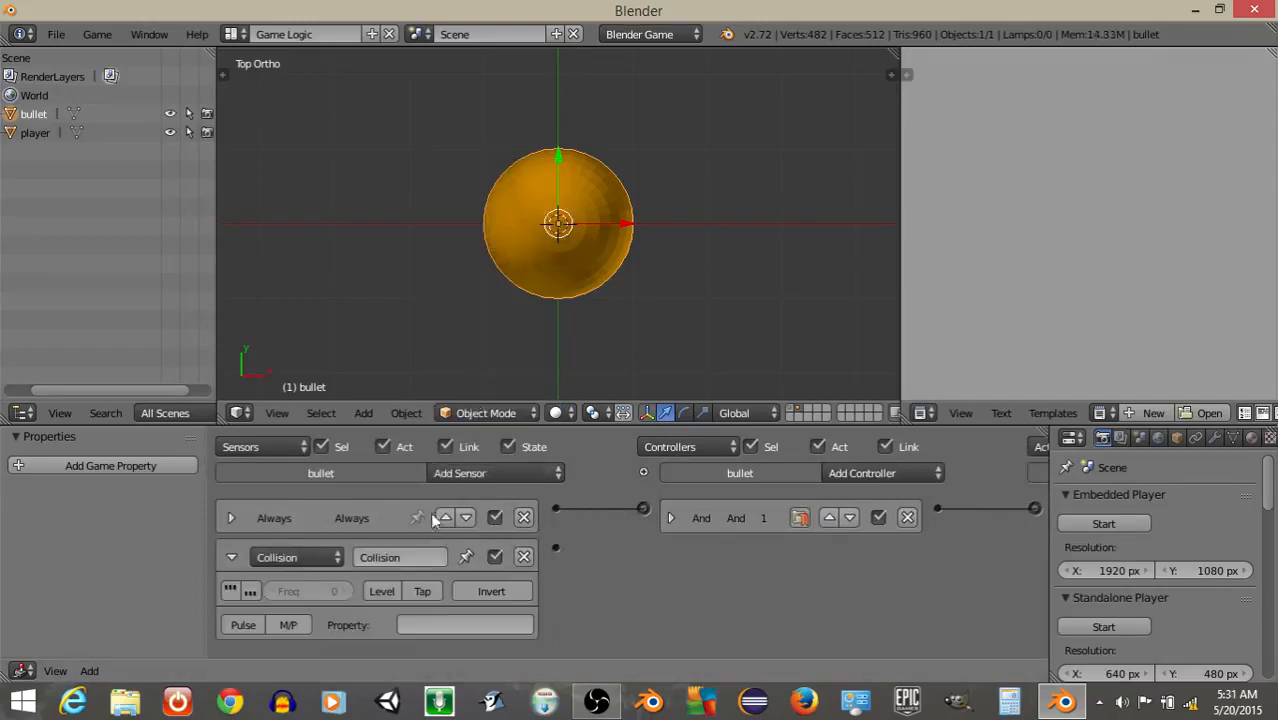
pyautogui.click(422, 624)
pyautogui.write('ene')
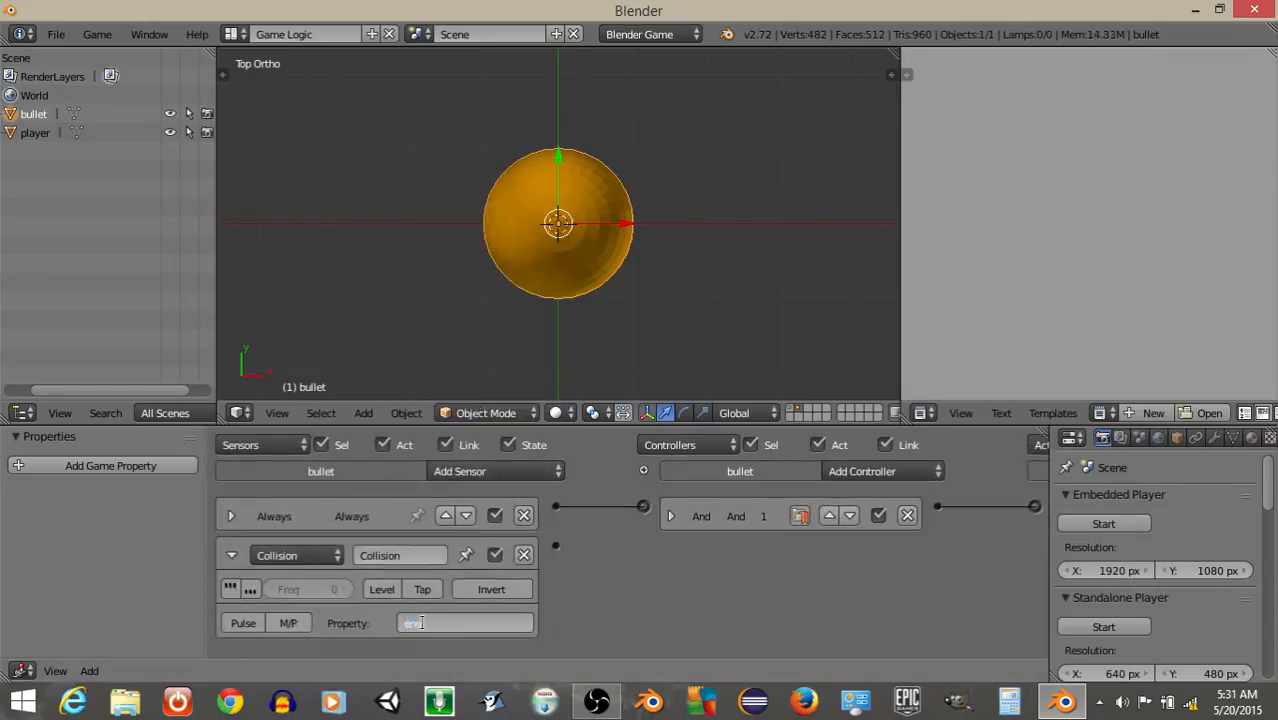
pyautogui.write('my')
pyautogui.press('Return')
pyautogui.click(231, 555)
pyautogui.moveTo(922, 568); pyautogui.dragTo(312, 607, button='middle')
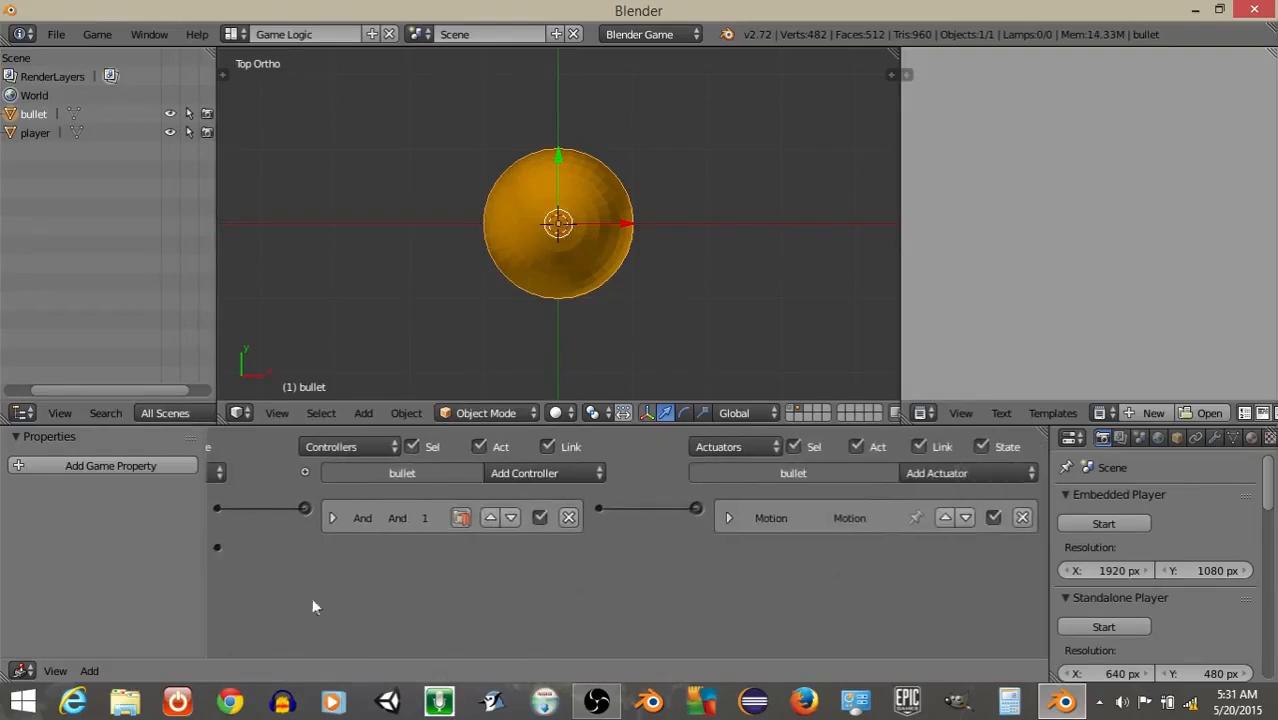
# Add an Edit Object actuator set to End Object to the bullet and link the Collision sensor to it through an And controller.
pyautogui.click(937, 473)
pyautogui.click(973, 377)
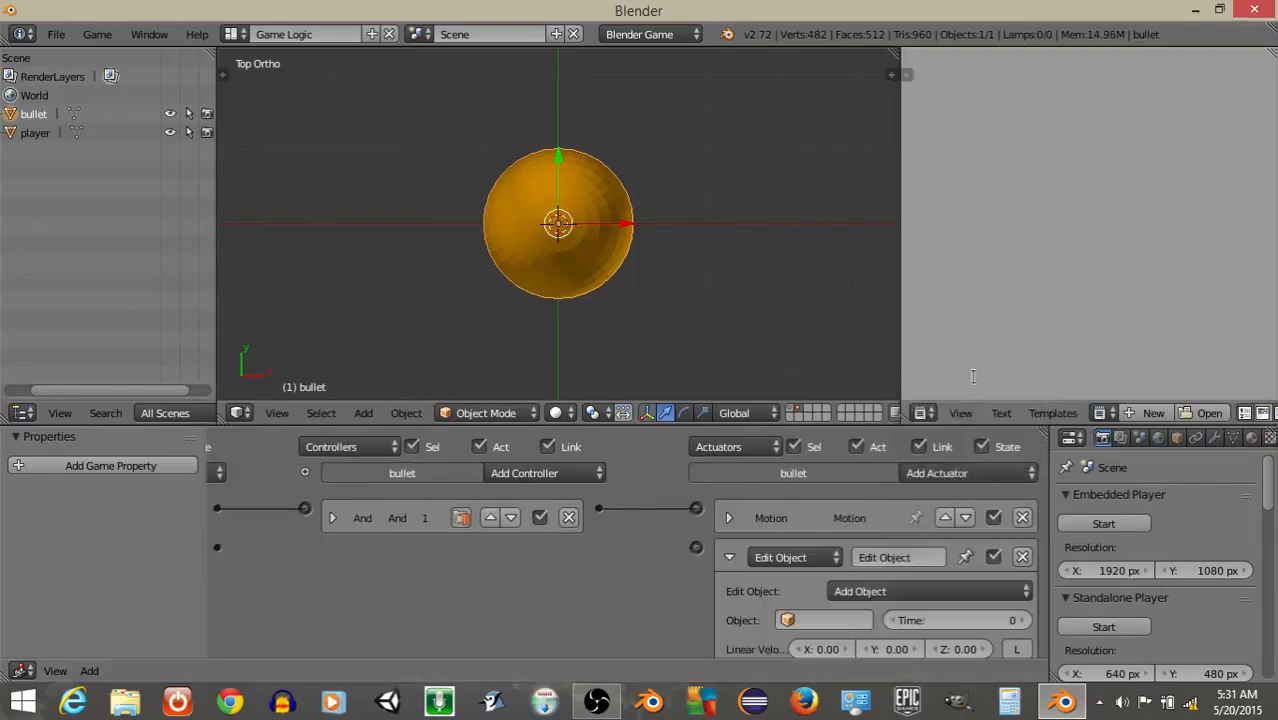
pyautogui.click(850, 590)
pyautogui.click(850, 536)
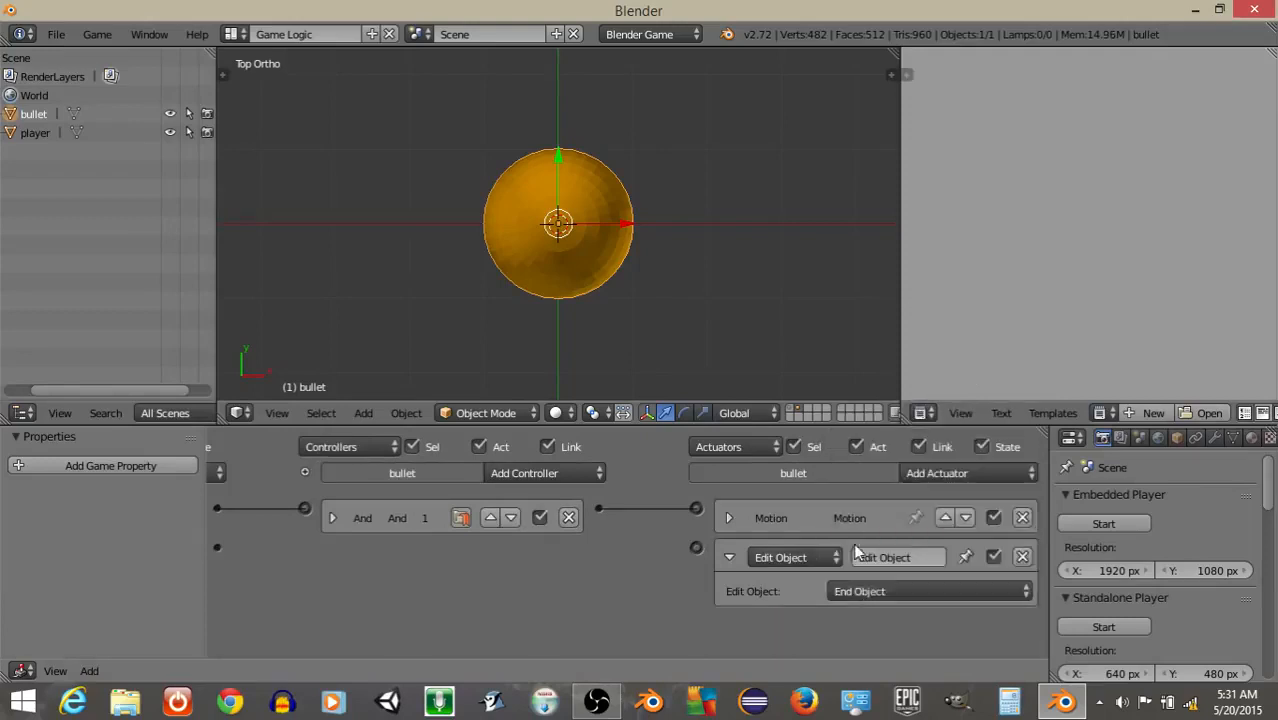
pyautogui.moveTo(549, 554); pyautogui.dragTo(727, 554, button='middle')
pyautogui.moveTo(408, 553); pyautogui.dragTo(874, 547)
pyautogui.click(510, 555)
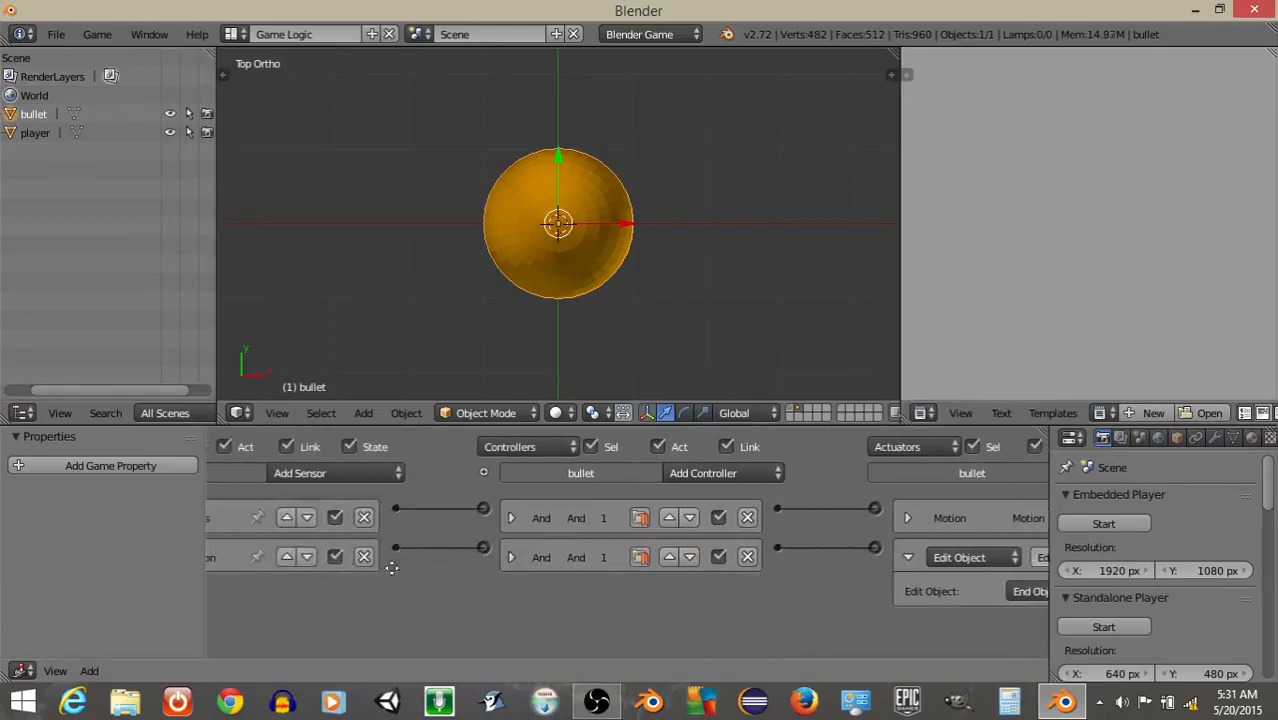
# Add a game property named bullet to the bullet object.
pyautogui.moveTo(449, 540); pyautogui.dragTo(610, 533, button='middle')
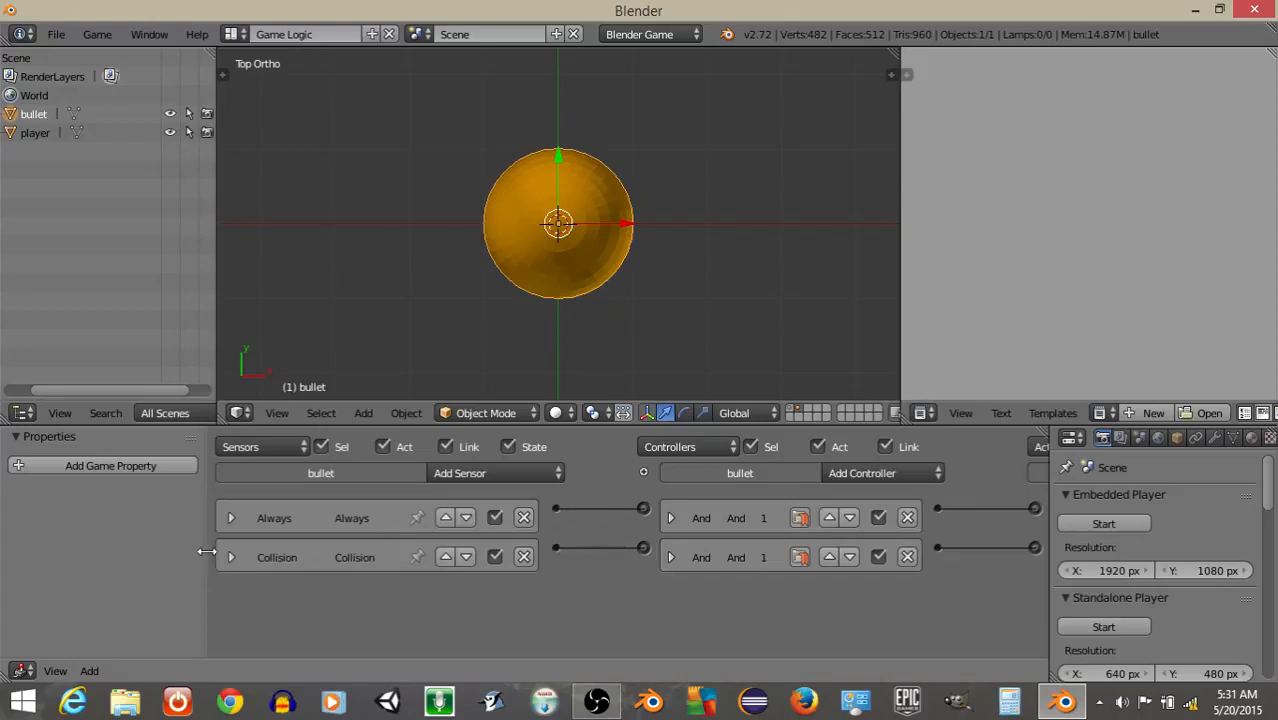
pyautogui.moveTo(205, 551); pyautogui.dragTo(407, 551)
pyautogui.click(230, 463)
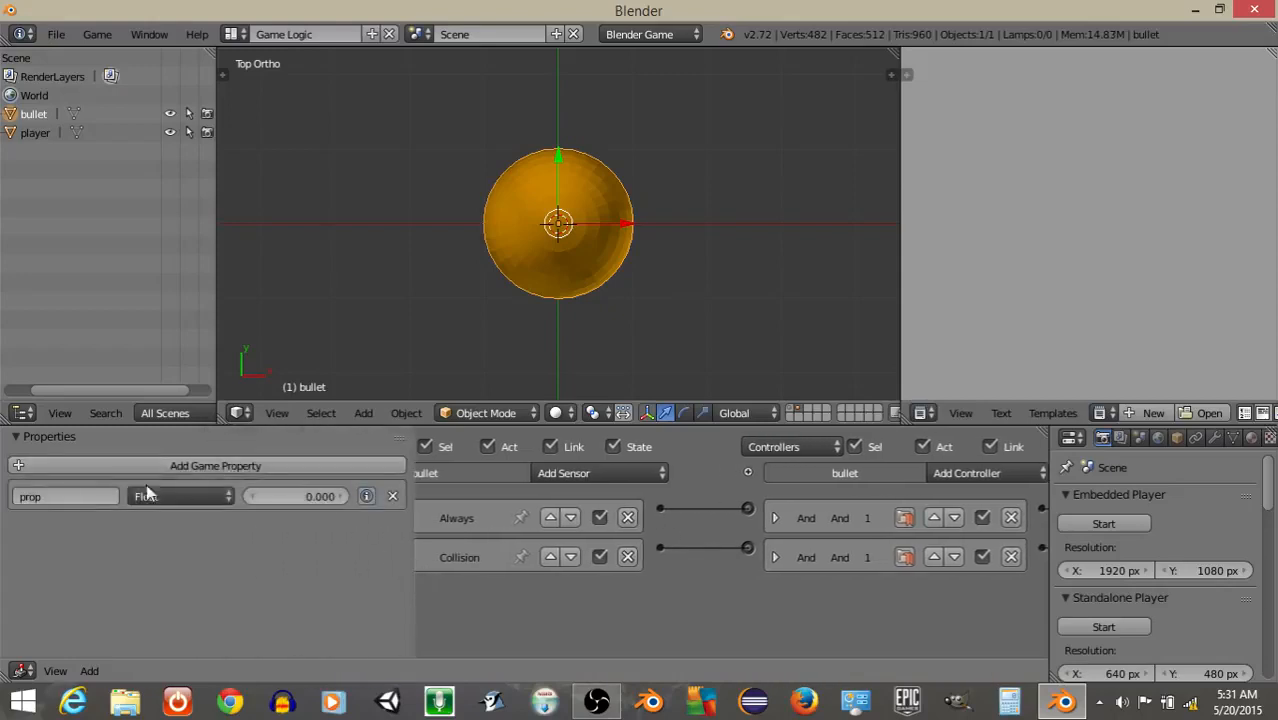
pyautogui.click(70, 490)
pyautogui.write('bullet')
pyautogui.press('Return')
# Run the game briefly to check how the bullet behaves, and stop it.
pyautogui.click(1177, 438)
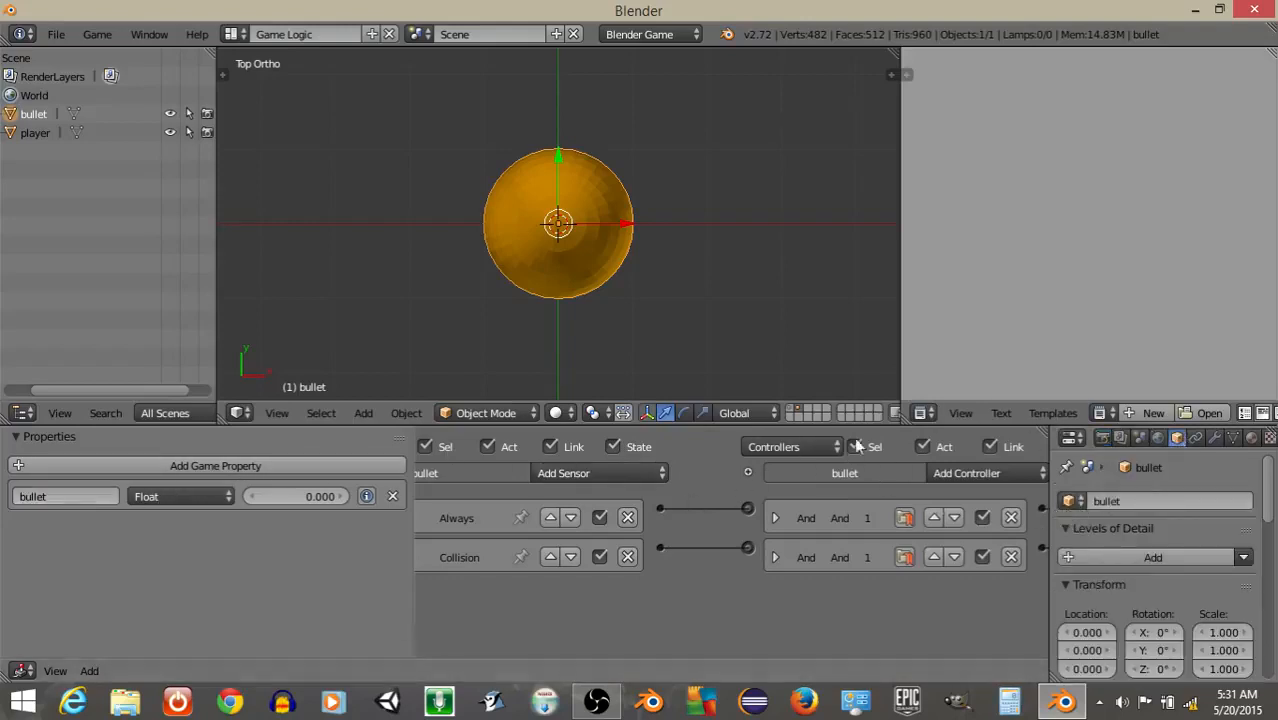
pyautogui.scroll(-7, 736, 337)
pyautogui.moveTo(707, 305); pyautogui.dragTo(692, 215, button='middle')
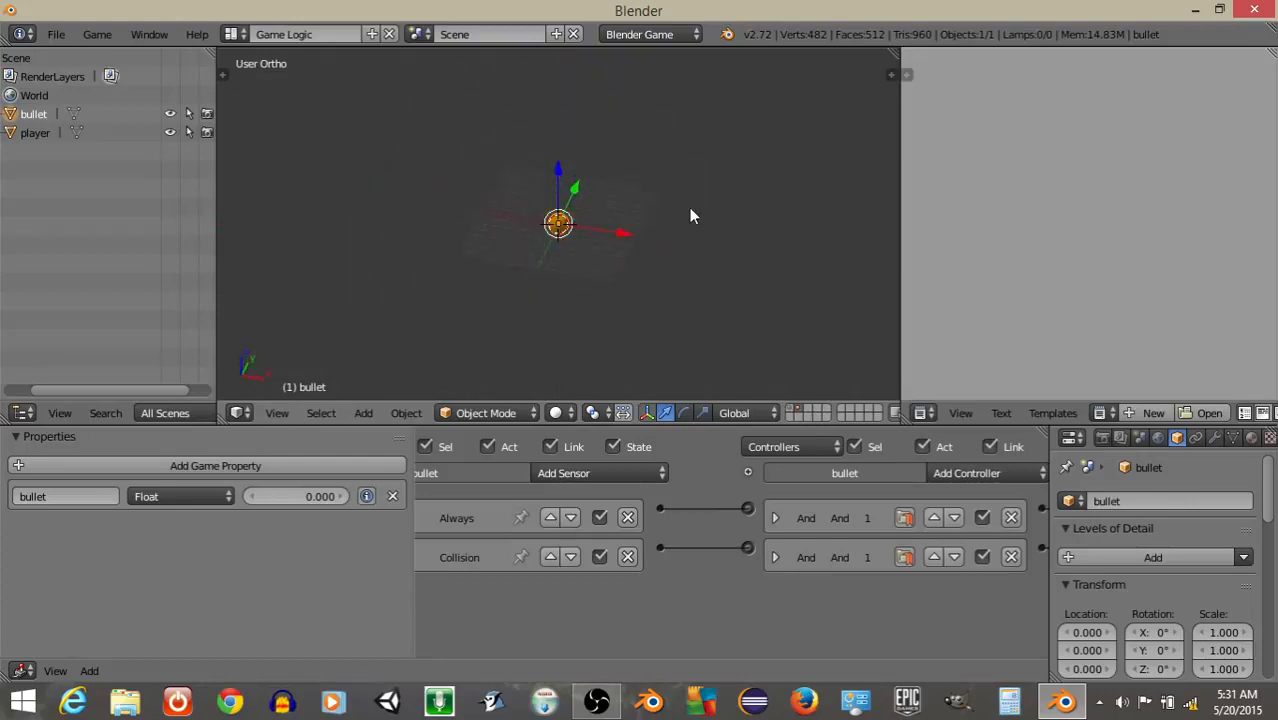
pyautogui.press('p')
pyautogui.press('Escape')
# Set the bullet's physics type to Dynamic.
pyautogui.moveTo(1046, 548); pyautogui.dragTo(728, 548)
pyautogui.click(987, 437)
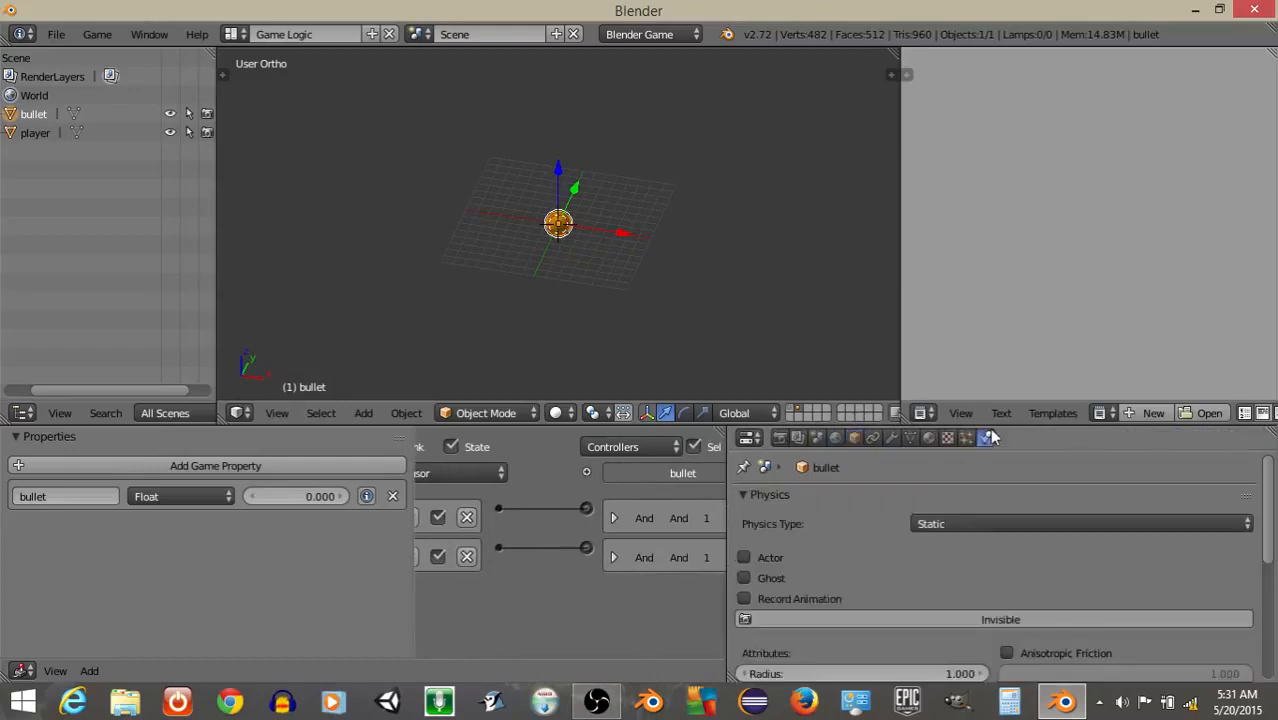
pyautogui.click(942, 521)
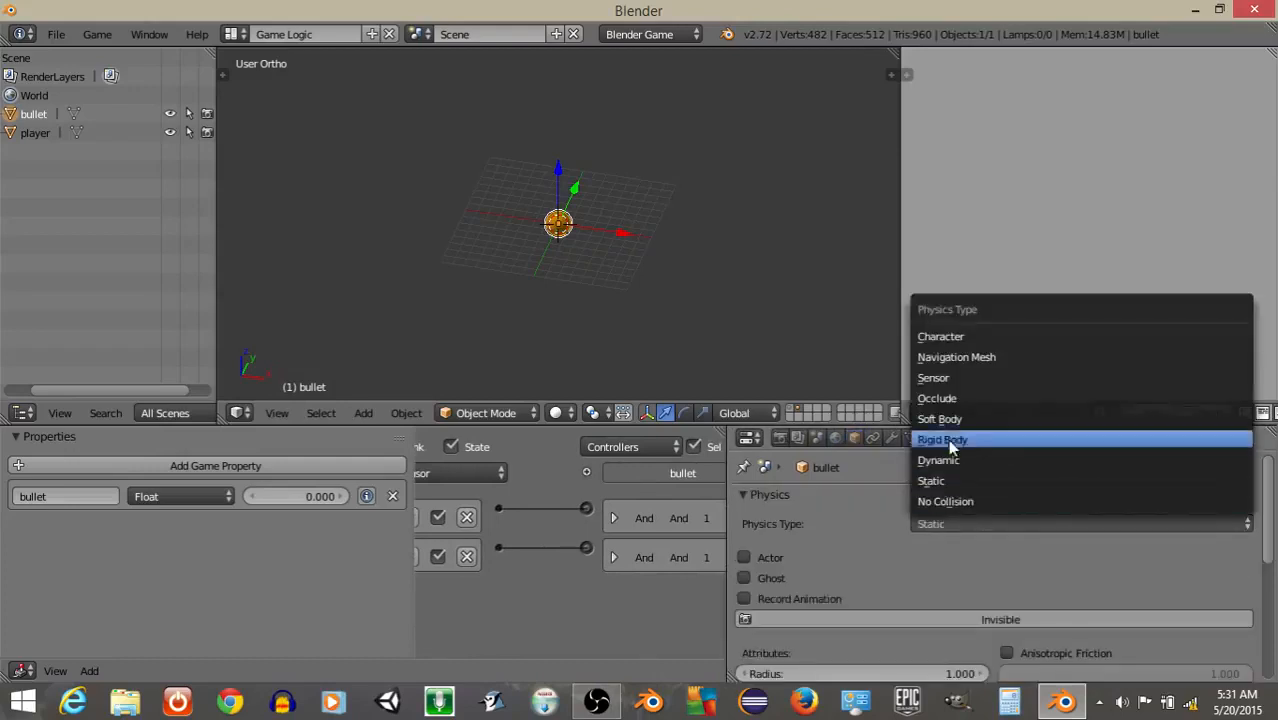
pyautogui.click(945, 462)
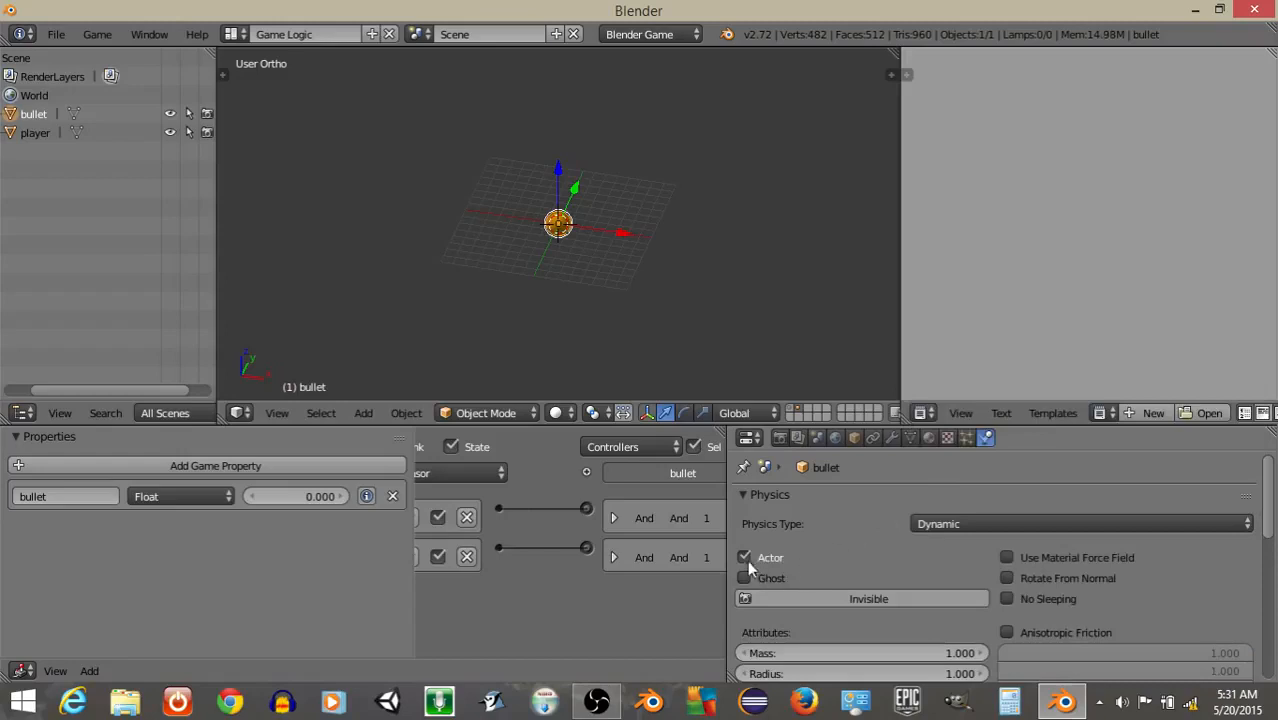
pyautogui.moveTo(728, 562); pyautogui.dragTo(1075, 582)
# Add a plane on the player cube's layer and lower it along Z to beneath the cube.
pyautogui.click(790, 414)
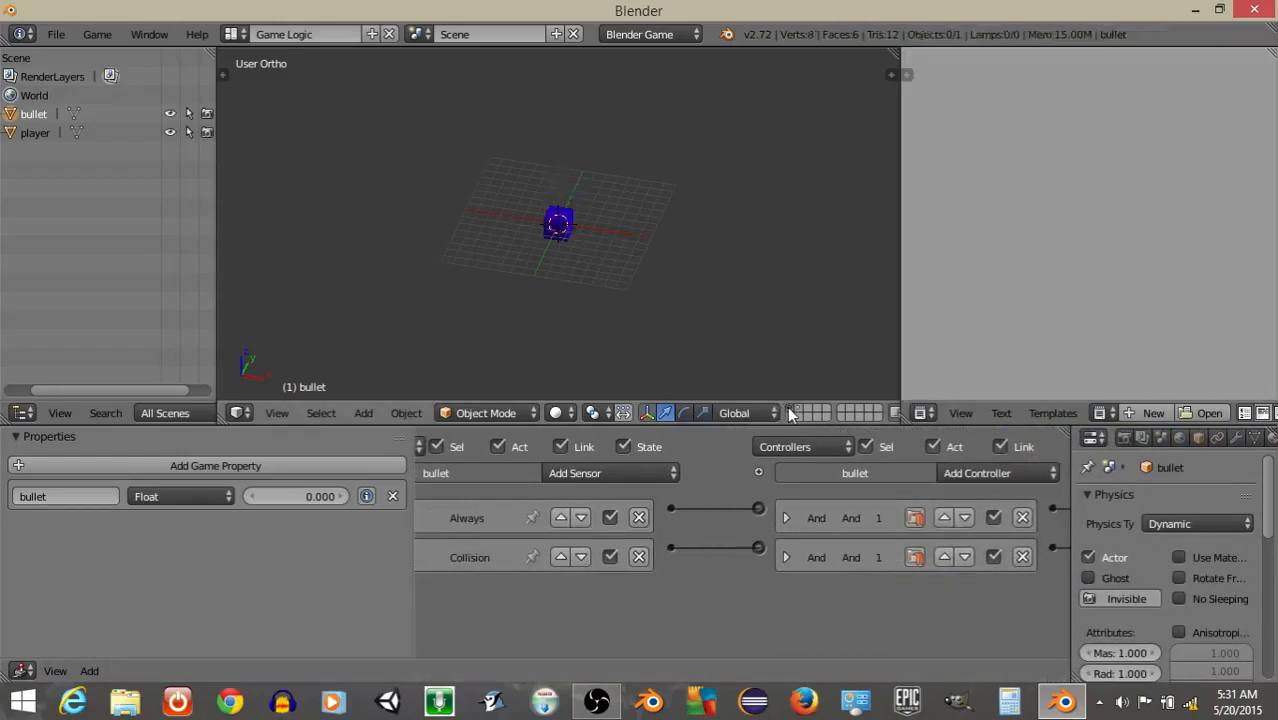
pyautogui.scroll(3, 573, 261)
pyautogui.press('space')
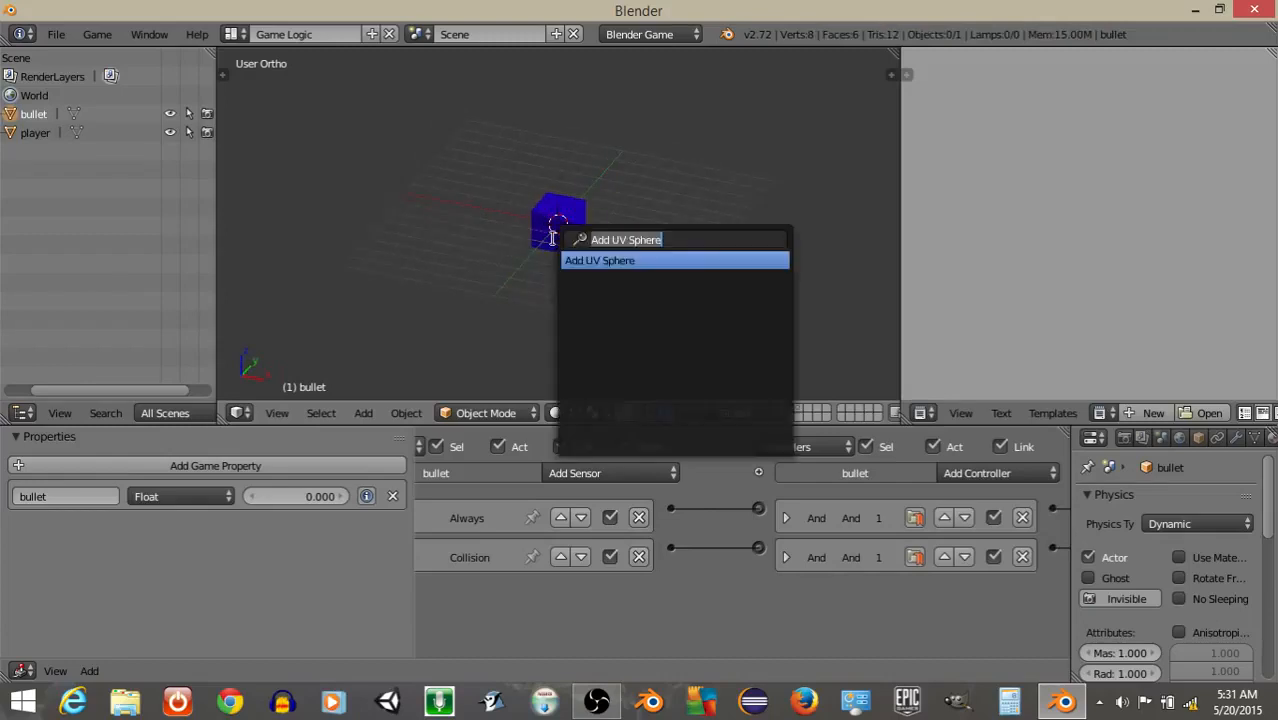
pyautogui.write('add plane')
pyautogui.press('Return')
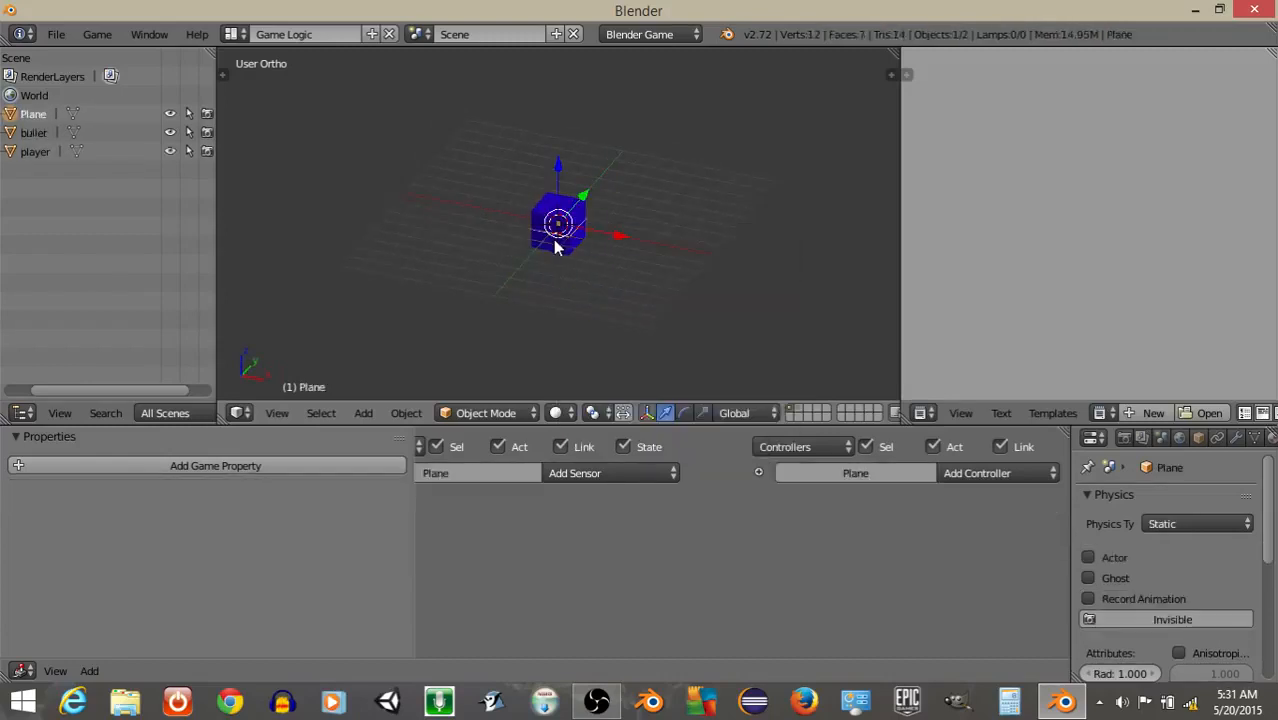
pyautogui.press('g')
pyautogui.press('z')
pyautogui.click(556, 207)
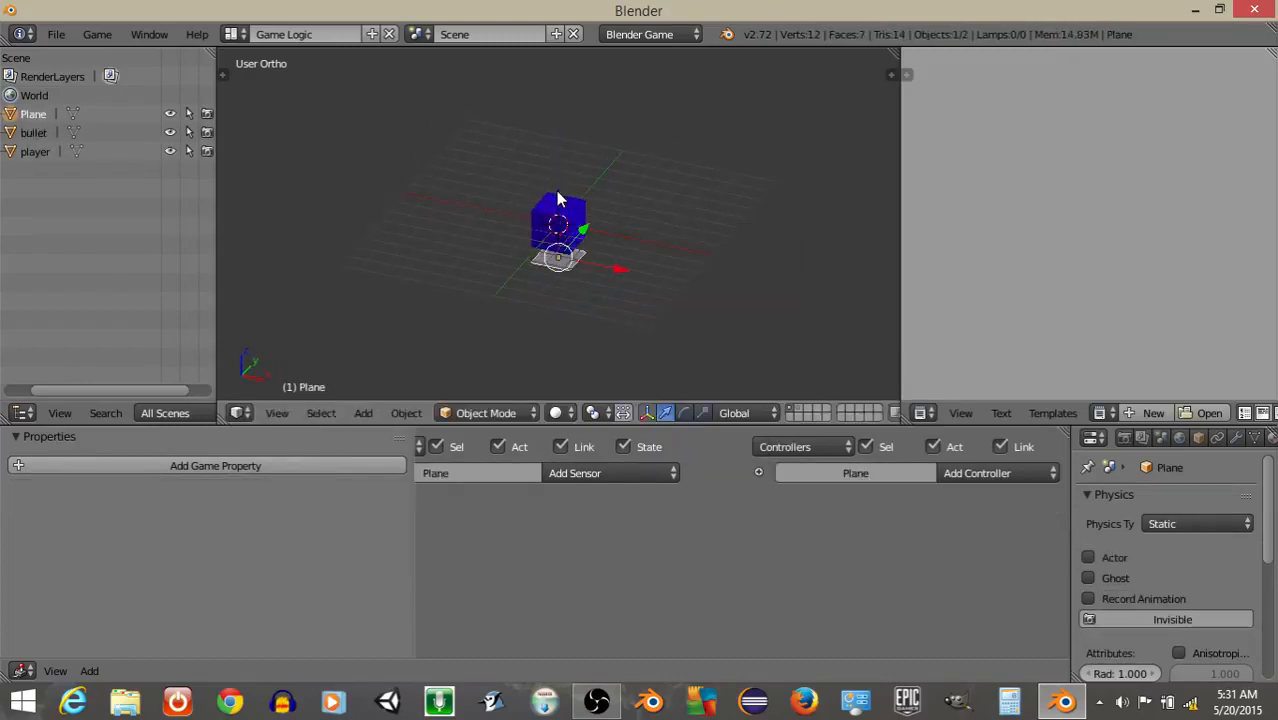
# Scale the plane by 10 and shift it along Y until the player cube stands near its edge.
pyautogui.write('s10')
pyautogui.press('Return')
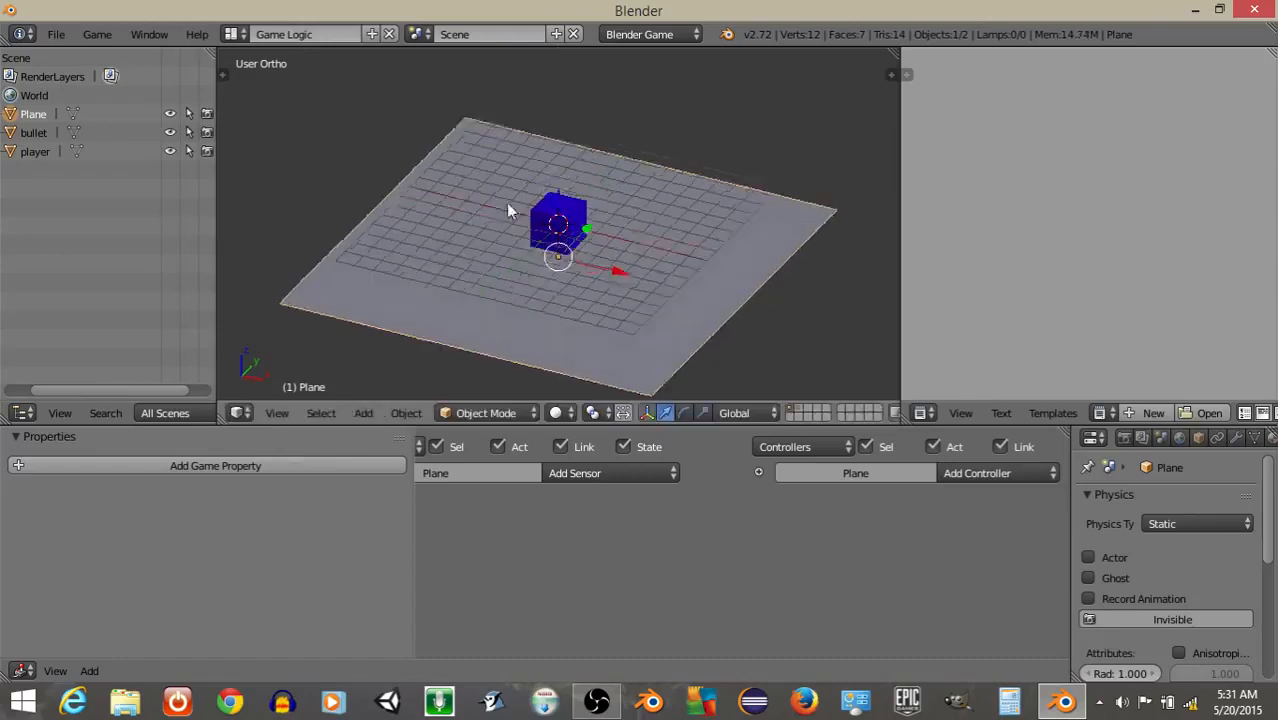
pyautogui.press('g')
pyautogui.press('y')
pyautogui.click(752, 200)
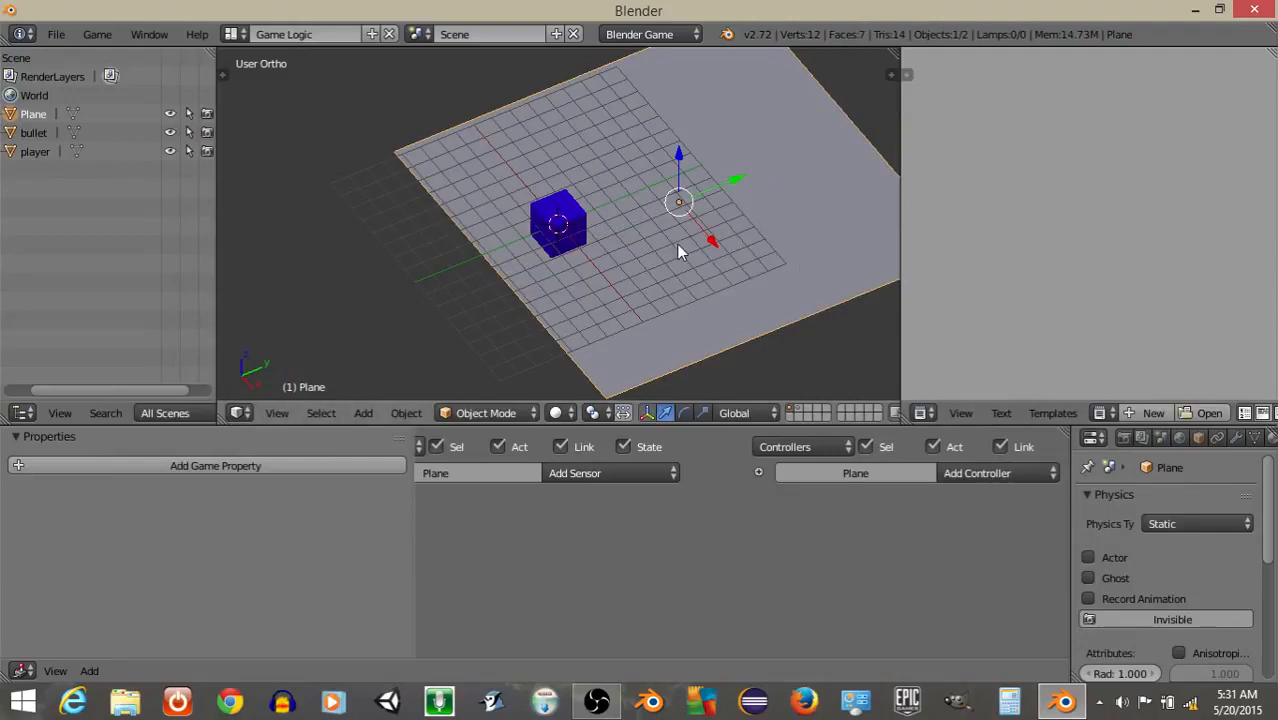
# Lower the player cube slightly along Z towards the ground plane.
pyautogui.rightClick(559, 220)
pyautogui.moveTo(559, 220); pyautogui.dragTo(628, 171, button='middle')
pyautogui.moveTo(560, 160); pyautogui.dragTo(563, 182)
pyautogui.moveTo(563, 182); pyautogui.dragTo(588, 236, button='middle')
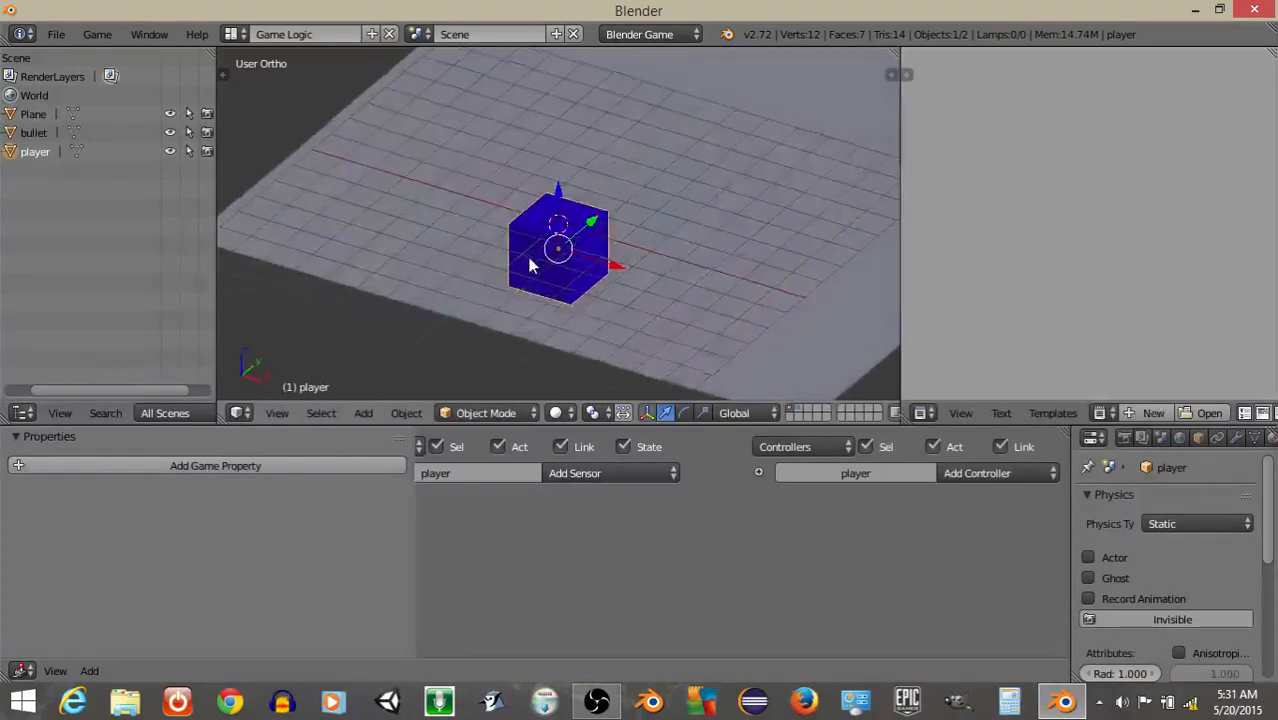
# Give the ground plane a new material with a turquoise diffuse color of R 0.000, G 0.800, B 0.657.
pyautogui.moveTo(1071, 532); pyautogui.dragTo(605, 530)
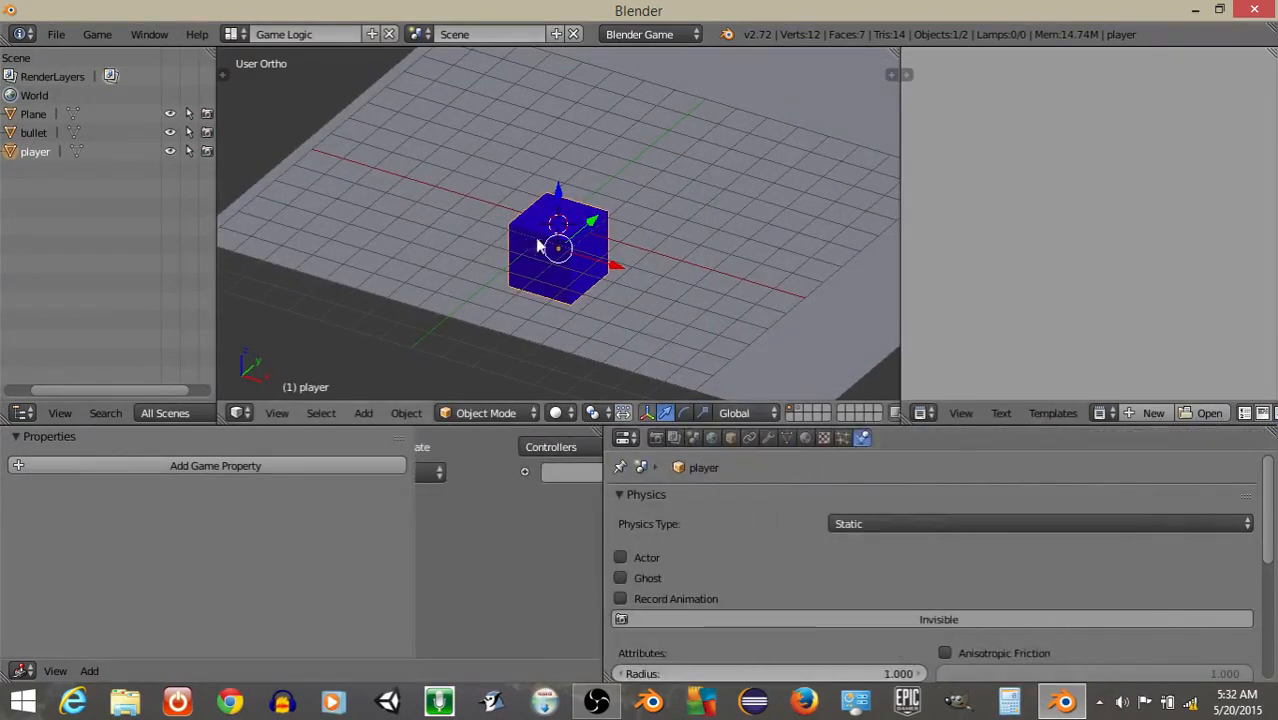
pyautogui.click(805, 437)
pyautogui.scroll(-4, 738, 600)
pyautogui.rightClick(703, 262)
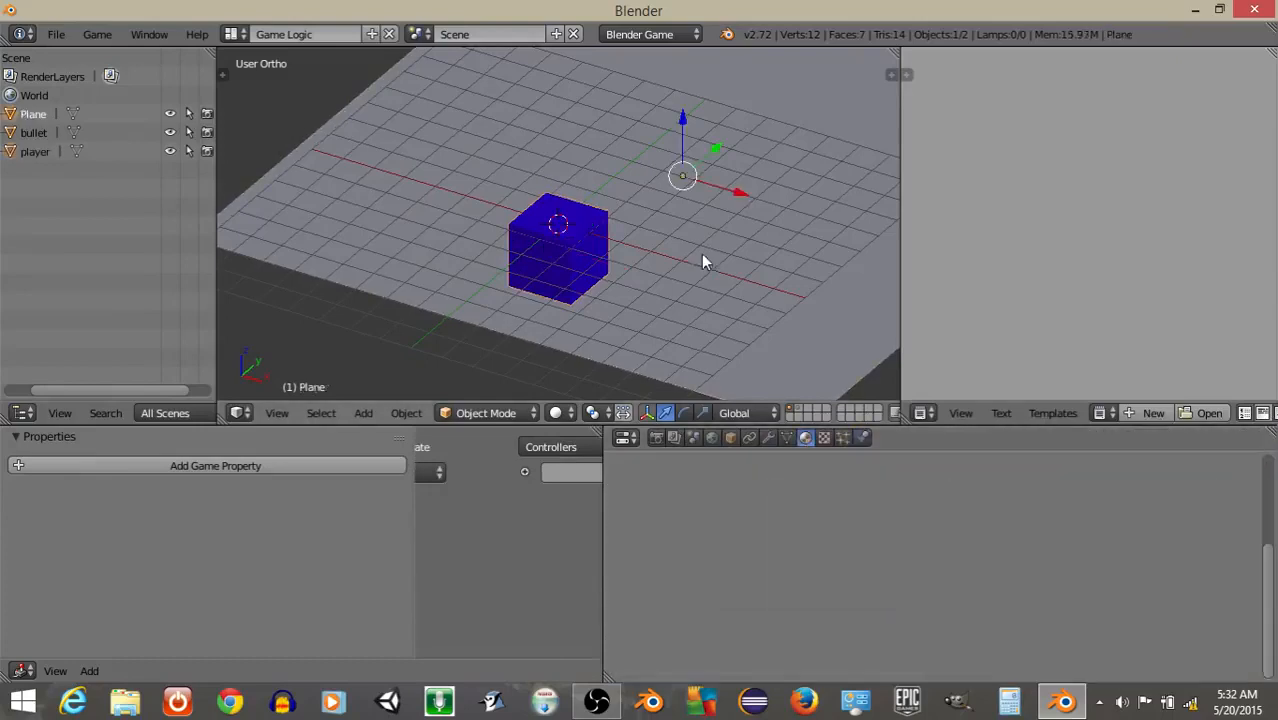
pyautogui.scroll(1, 817, 520)
pyautogui.click(819, 524)
pyautogui.scroll(-1, 789, 619)
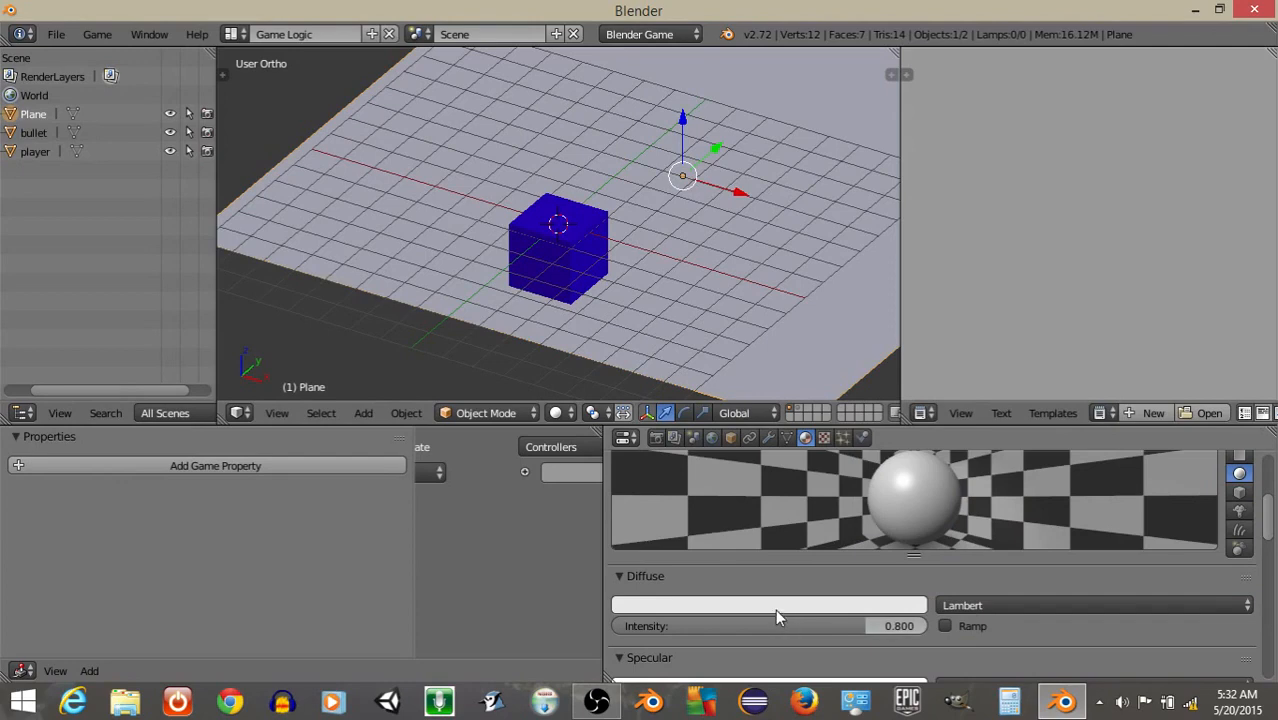
pyautogui.click(775, 606)
pyautogui.moveTo(693, 410); pyautogui.dragTo(698, 362)
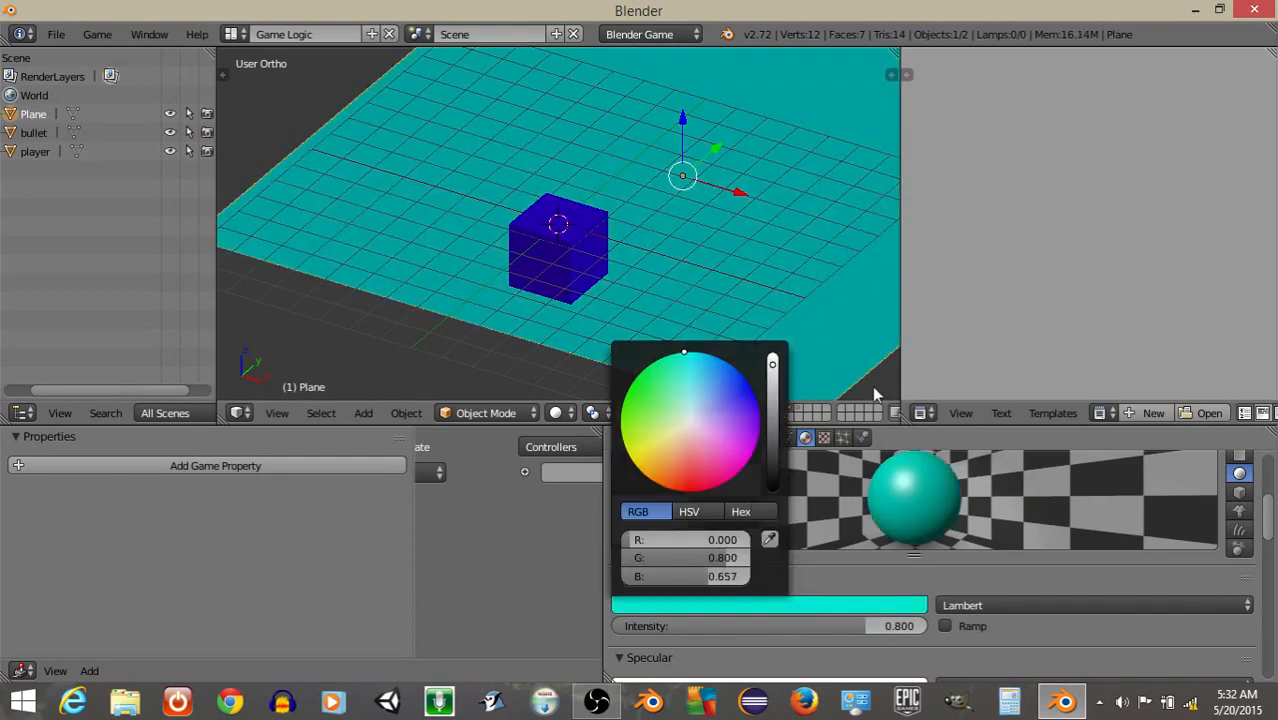
pyautogui.moveTo(595, 575); pyautogui.dragTo(988, 575)
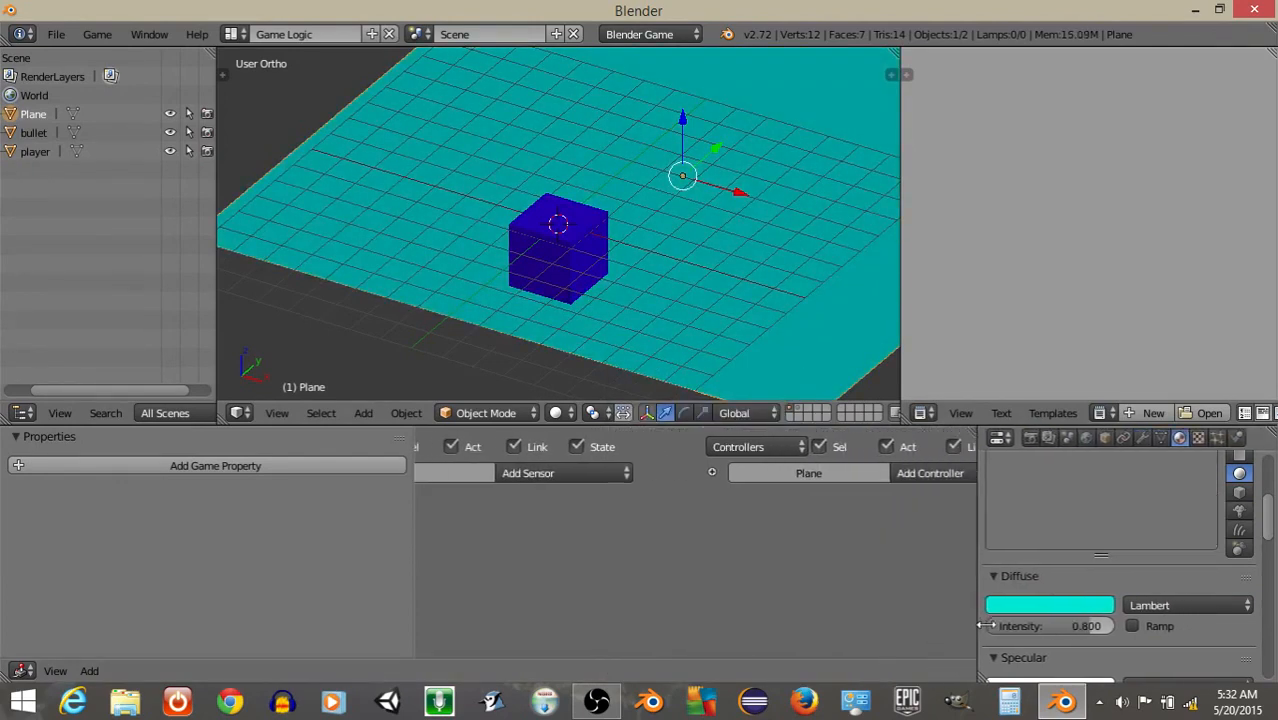
# Add a Keyboard sensor named left to the player cube and collapse its settings.
pyautogui.click(537, 228)
pyautogui.moveTo(540, 522); pyautogui.dragTo(678, 540, button='middle')
pyautogui.scroll(4, 719, 553)
pyautogui.moveTo(585, 550); pyautogui.dragTo(805, 547, button='middle')
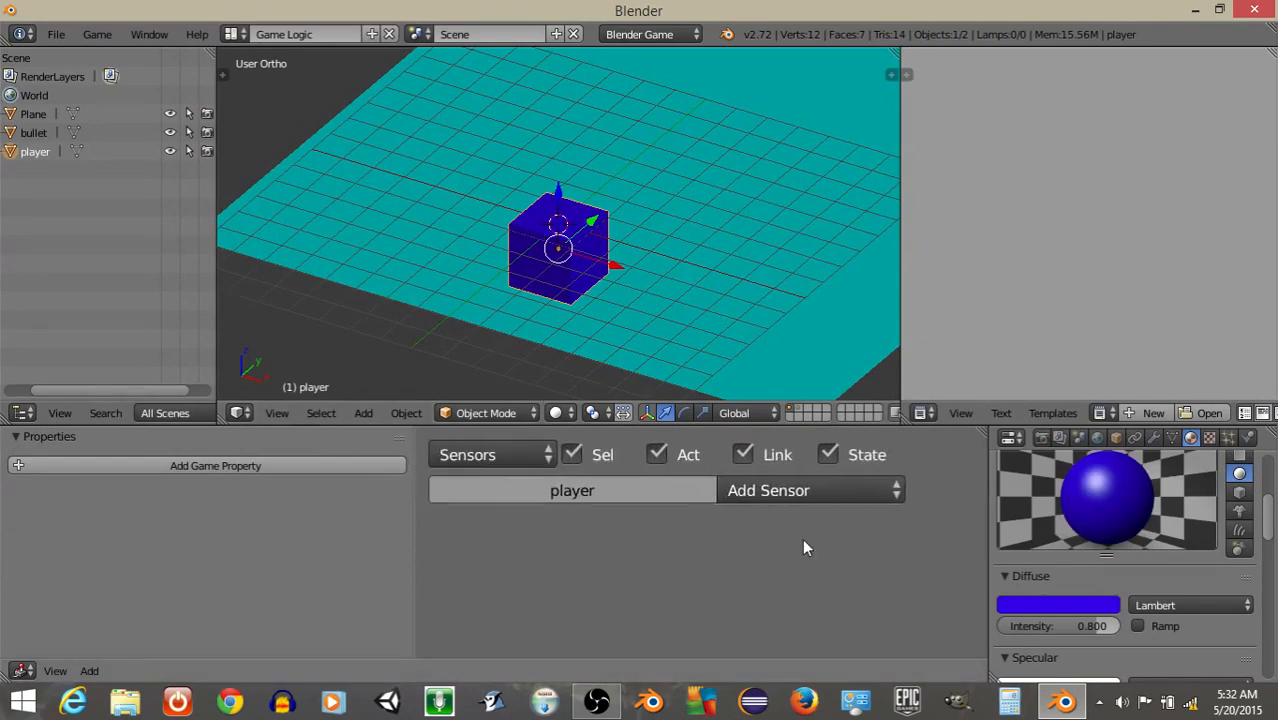
pyautogui.click(750, 491)
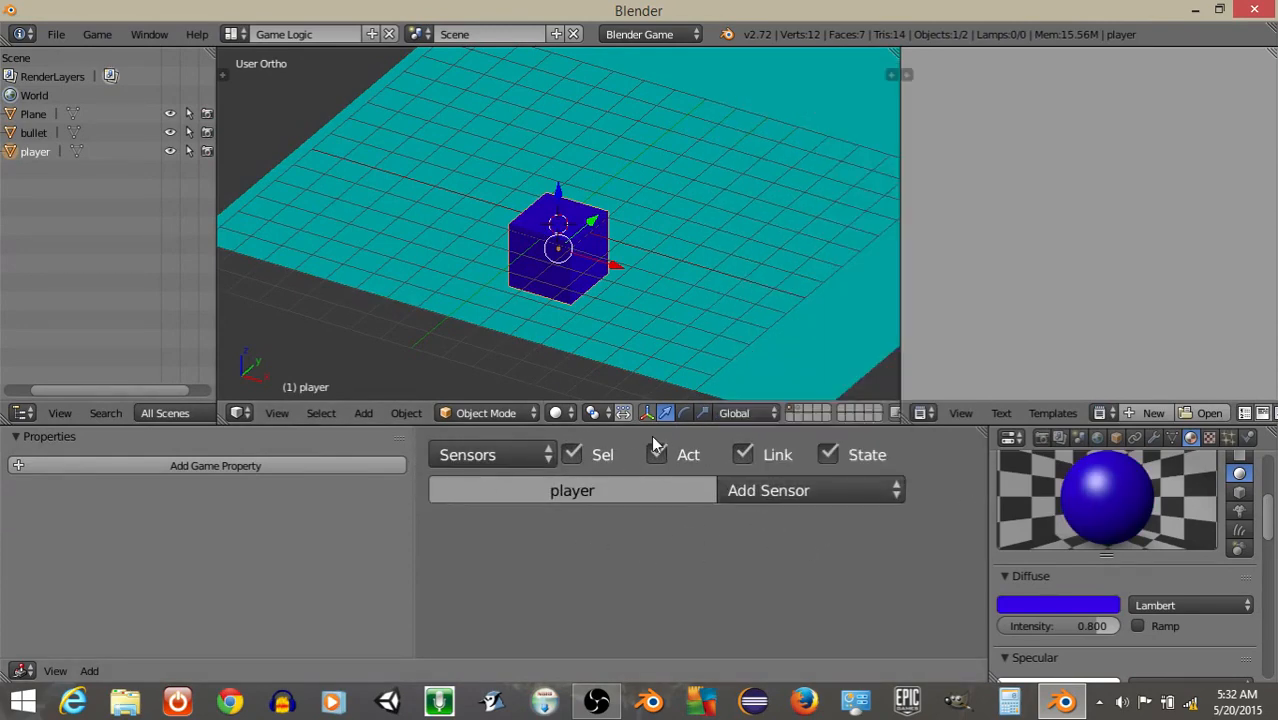
pyautogui.click(762, 490)
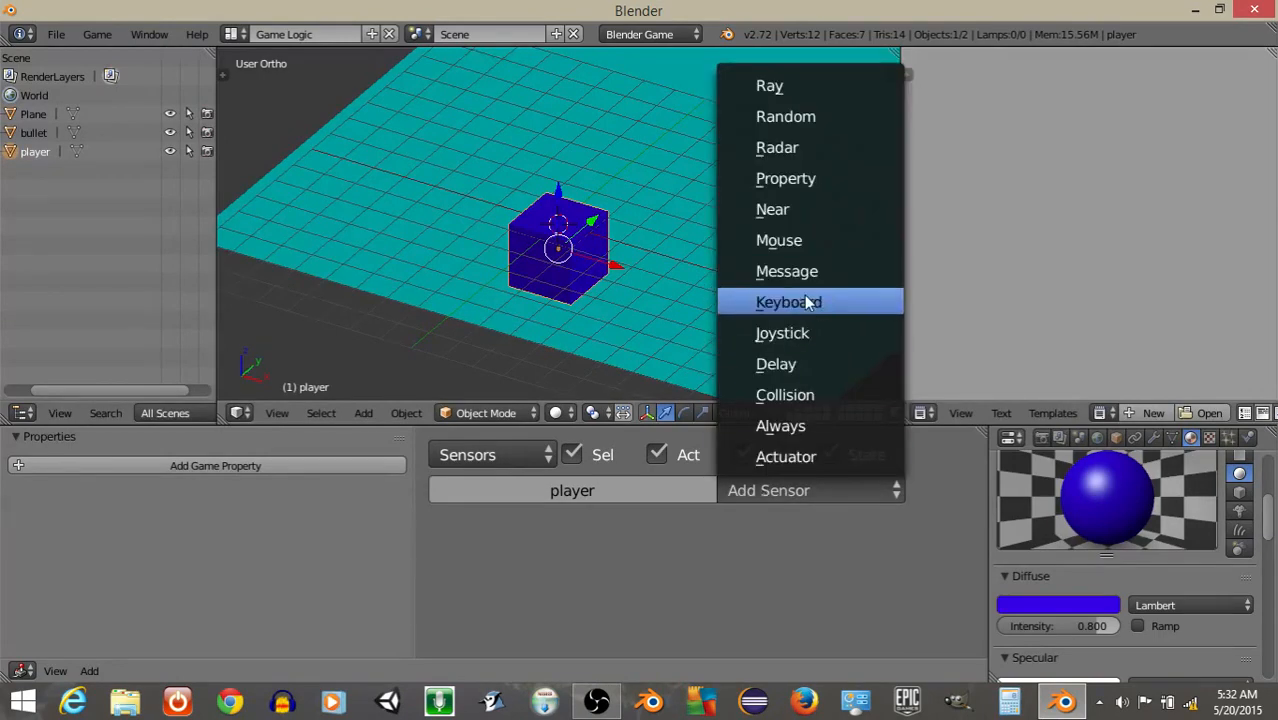
pyautogui.click(805, 300)
pyautogui.click(650, 552)
pyautogui.write('left')
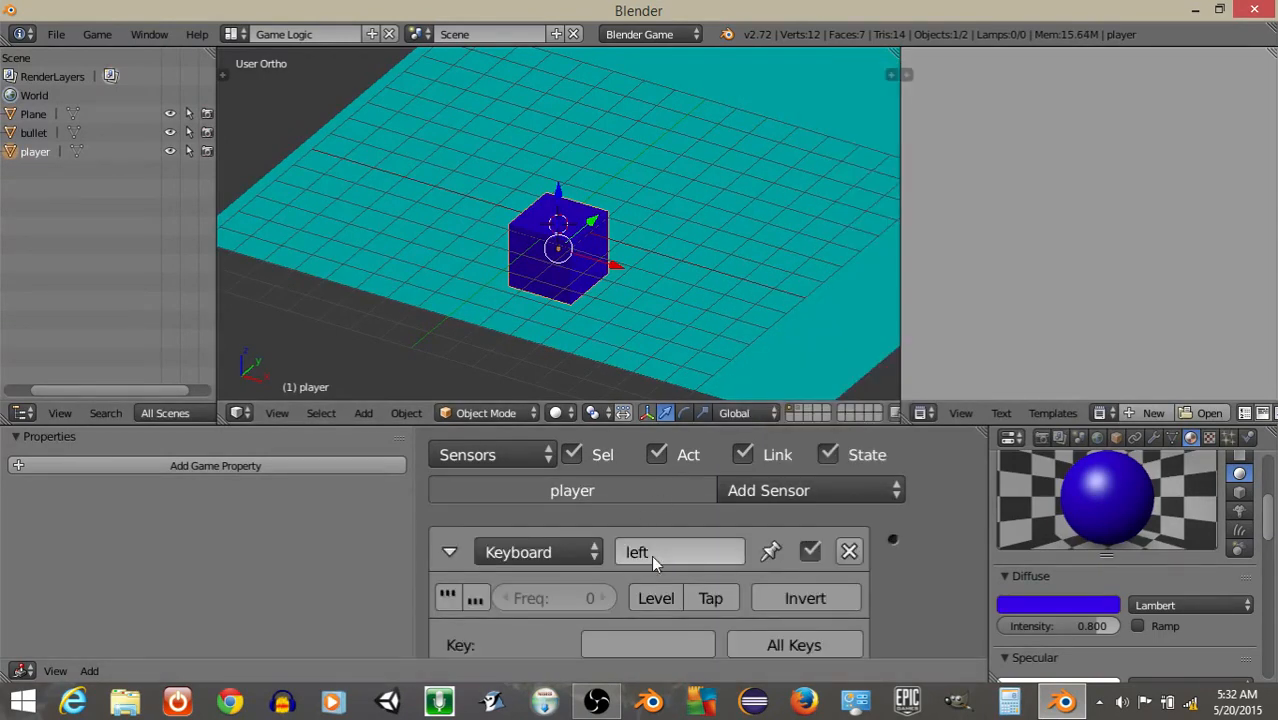
pyautogui.press('Return')
pyautogui.scroll(-2, 641, 566)
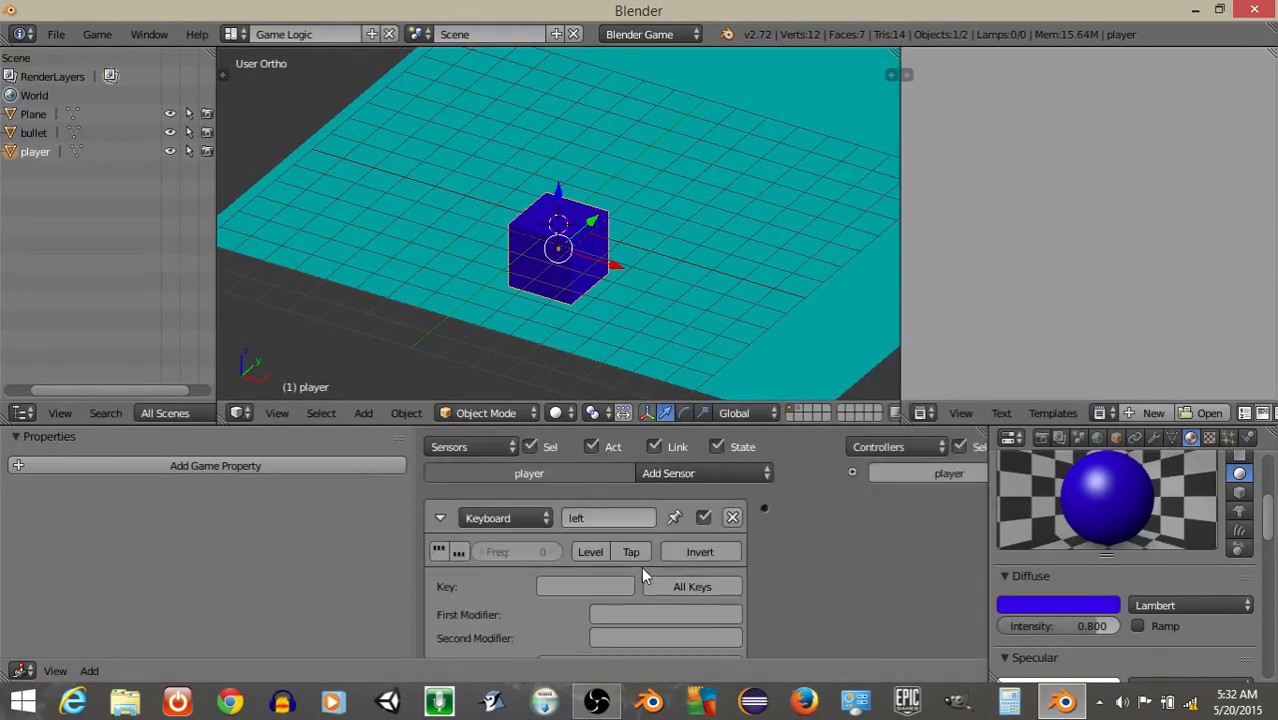
pyautogui.click(441, 518)
# Add a second Keyboard sensor named right to the player and collapse its settings.
pyautogui.click(712, 470)
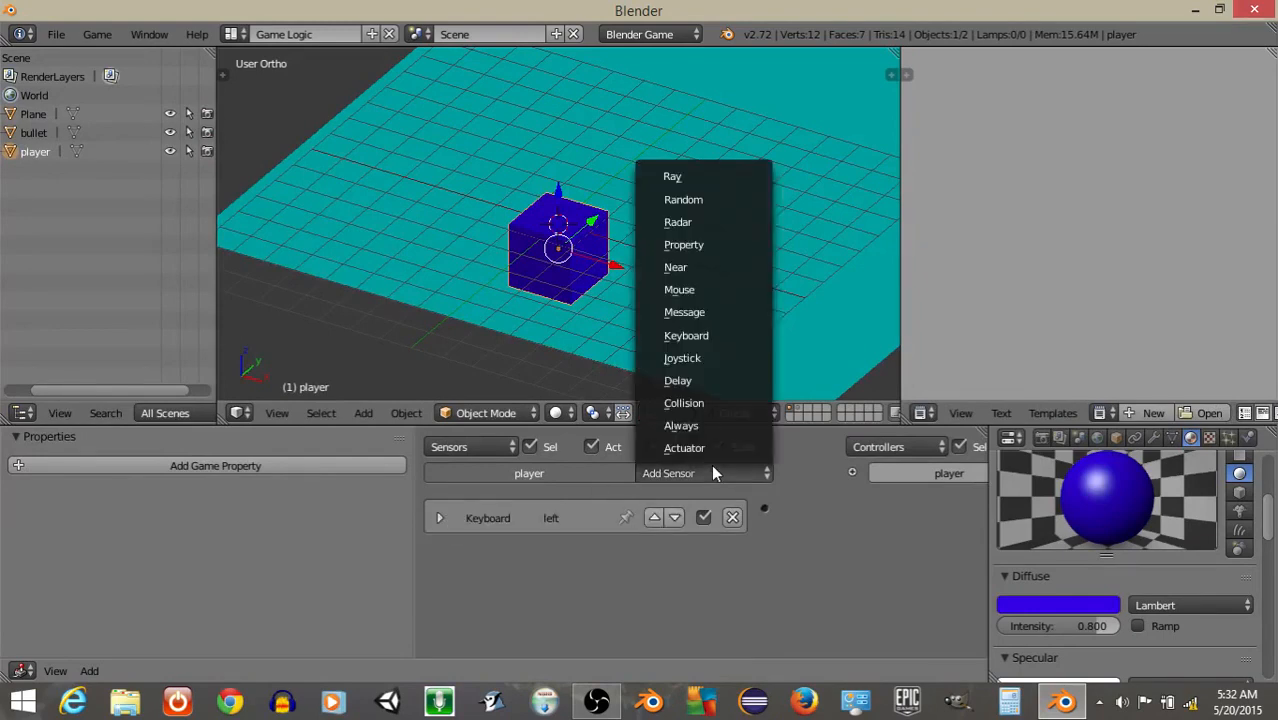
pyautogui.click(696, 333)
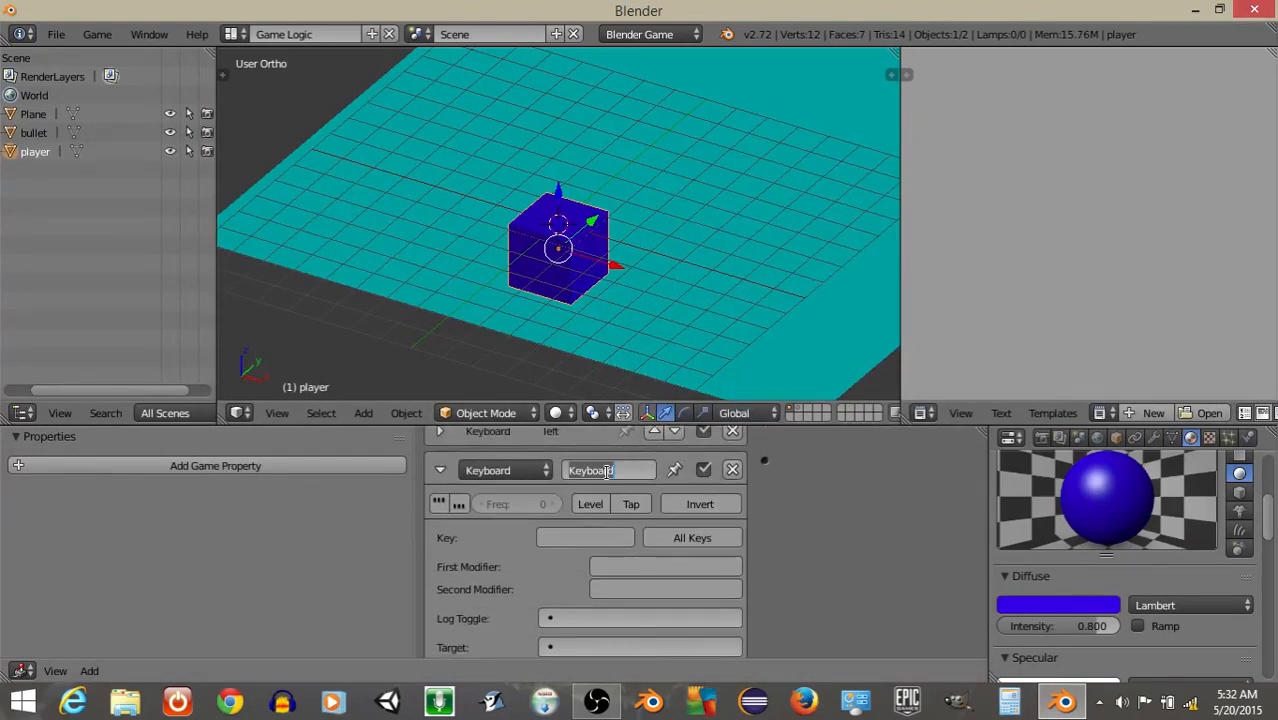
pyautogui.write('right')
pyautogui.press('Return')
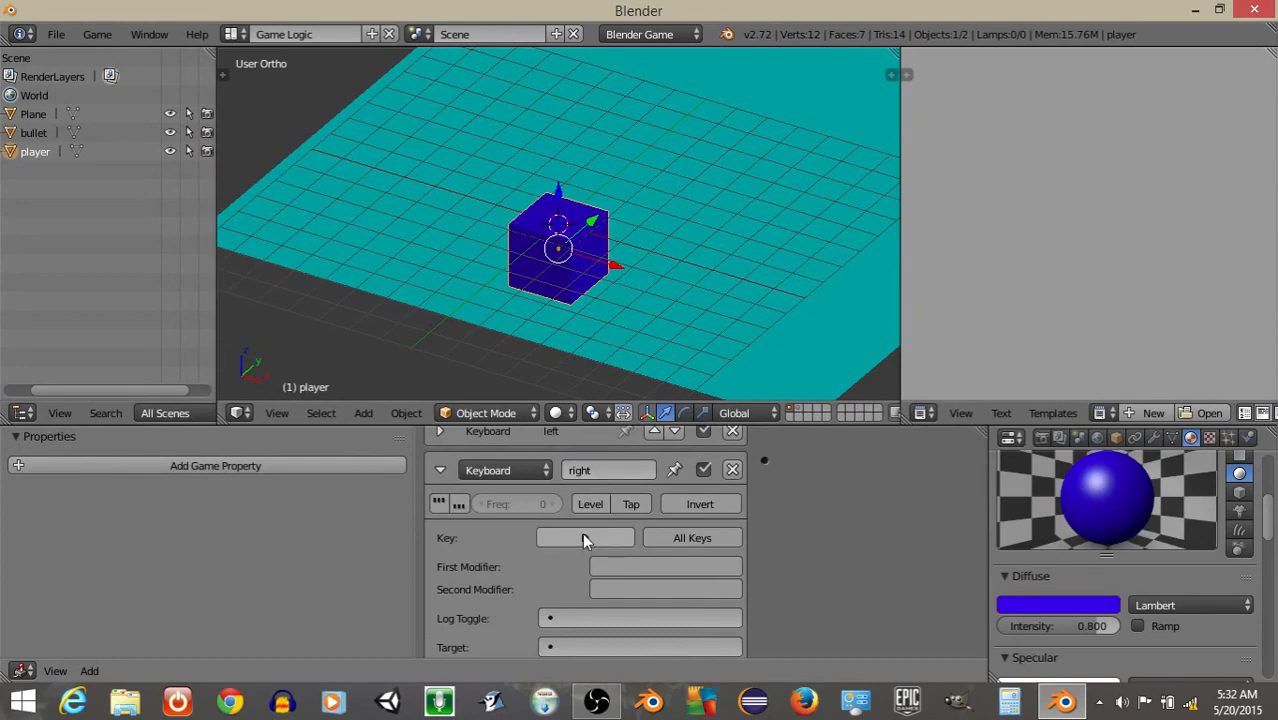
pyautogui.click(440, 470)
# Add two Motion actuators to the player.
pyautogui.moveTo(569, 489); pyautogui.dragTo(606, 600, button='middle')
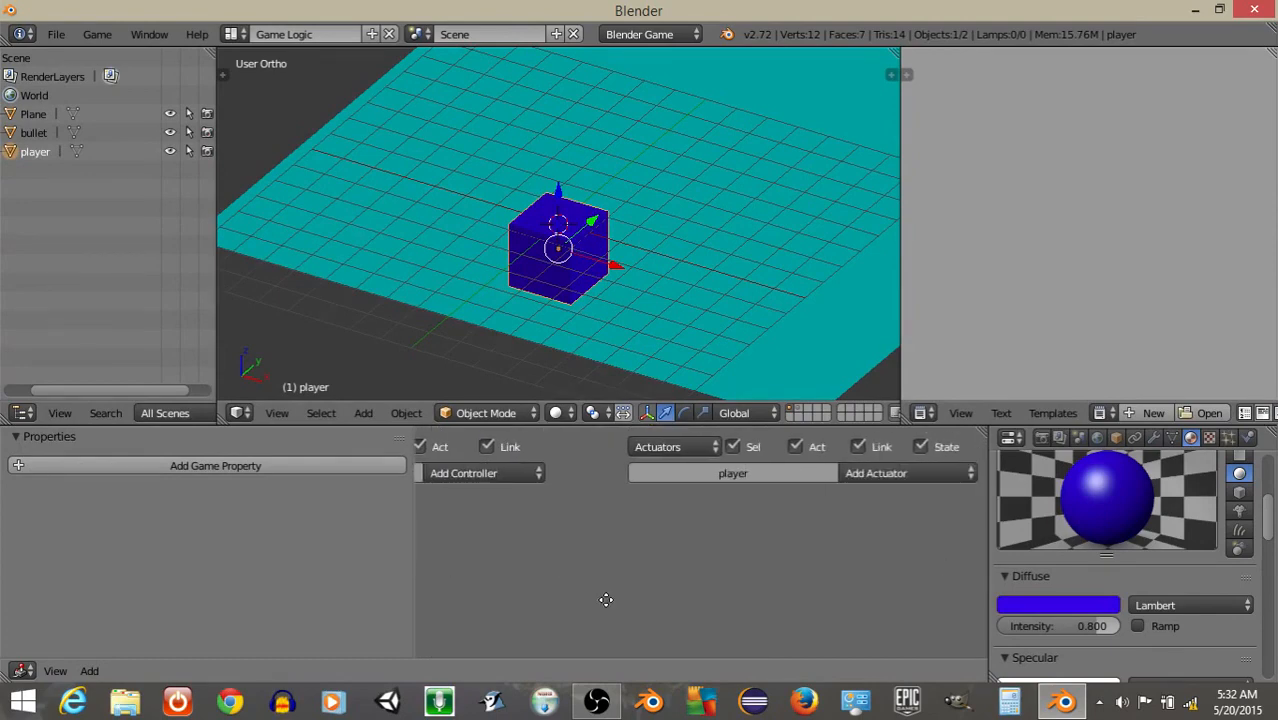
pyautogui.click(862, 473)
pyautogui.click(880, 262)
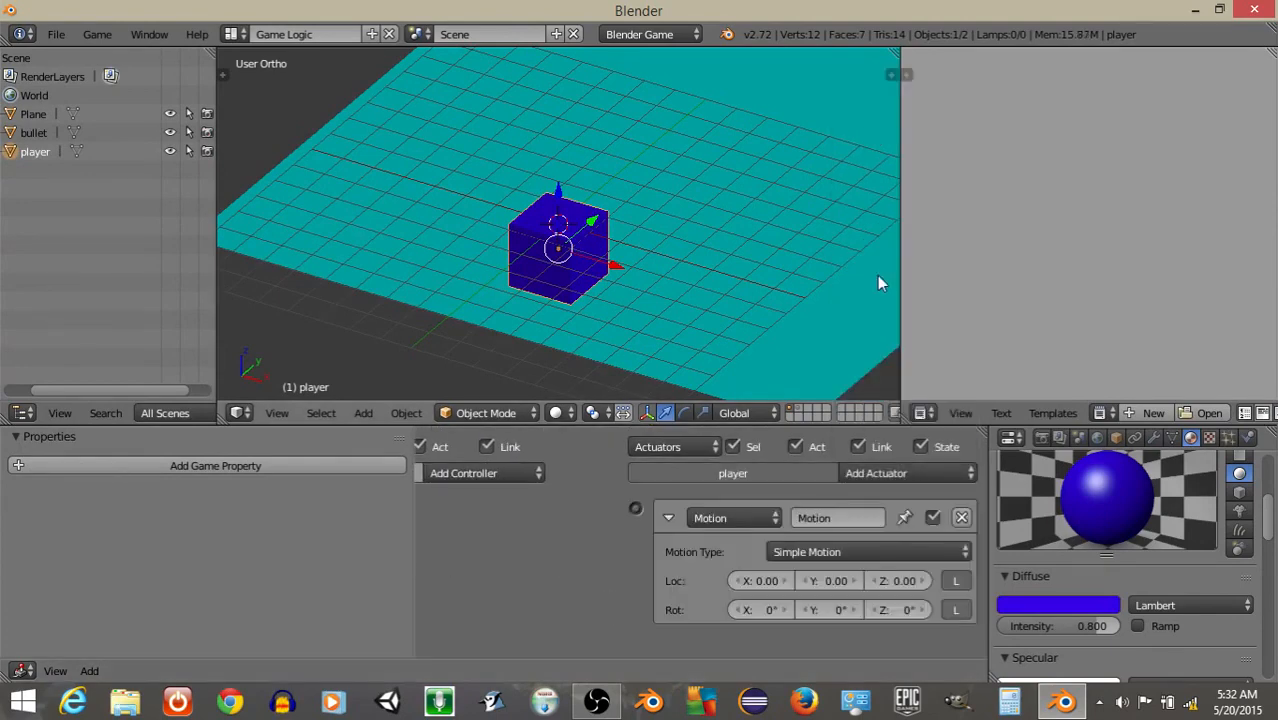
pyautogui.click(877, 473)
pyautogui.click(872, 265)
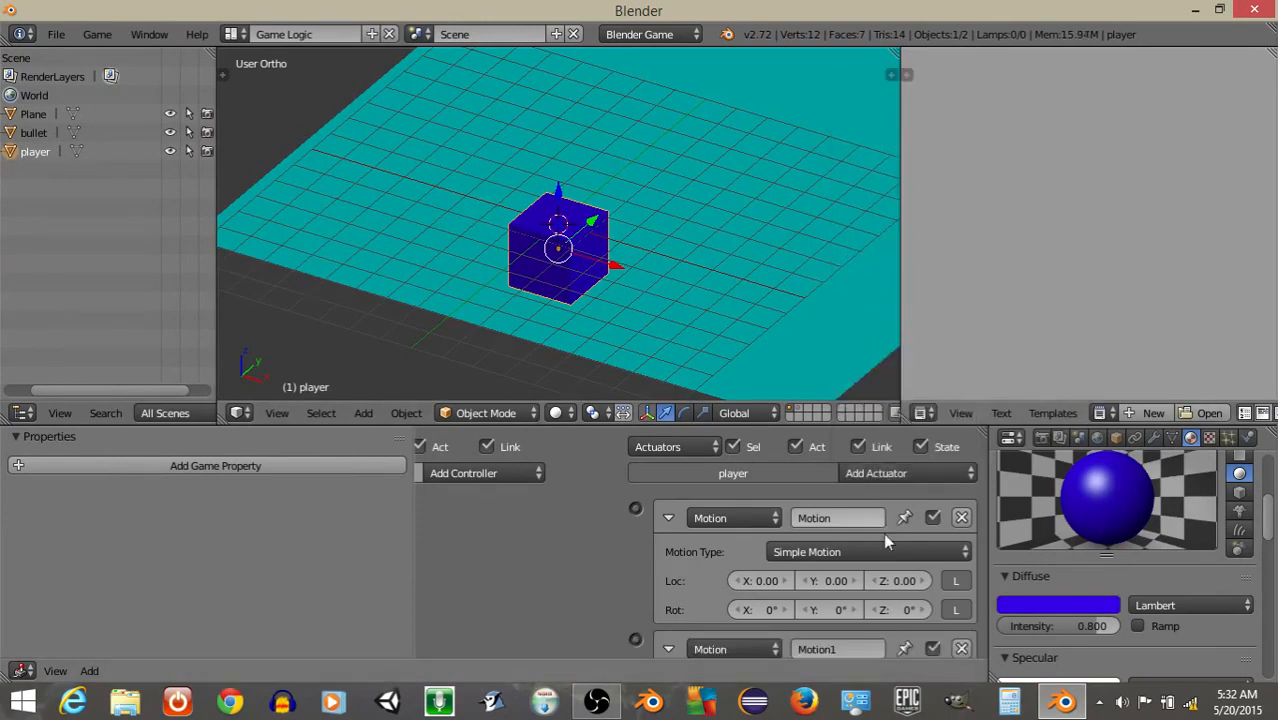
# Set the Z rotation of the player's first Motion actuator to 2°.
pyautogui.scroll(-2, 884, 541)
pyautogui.click(898, 528)
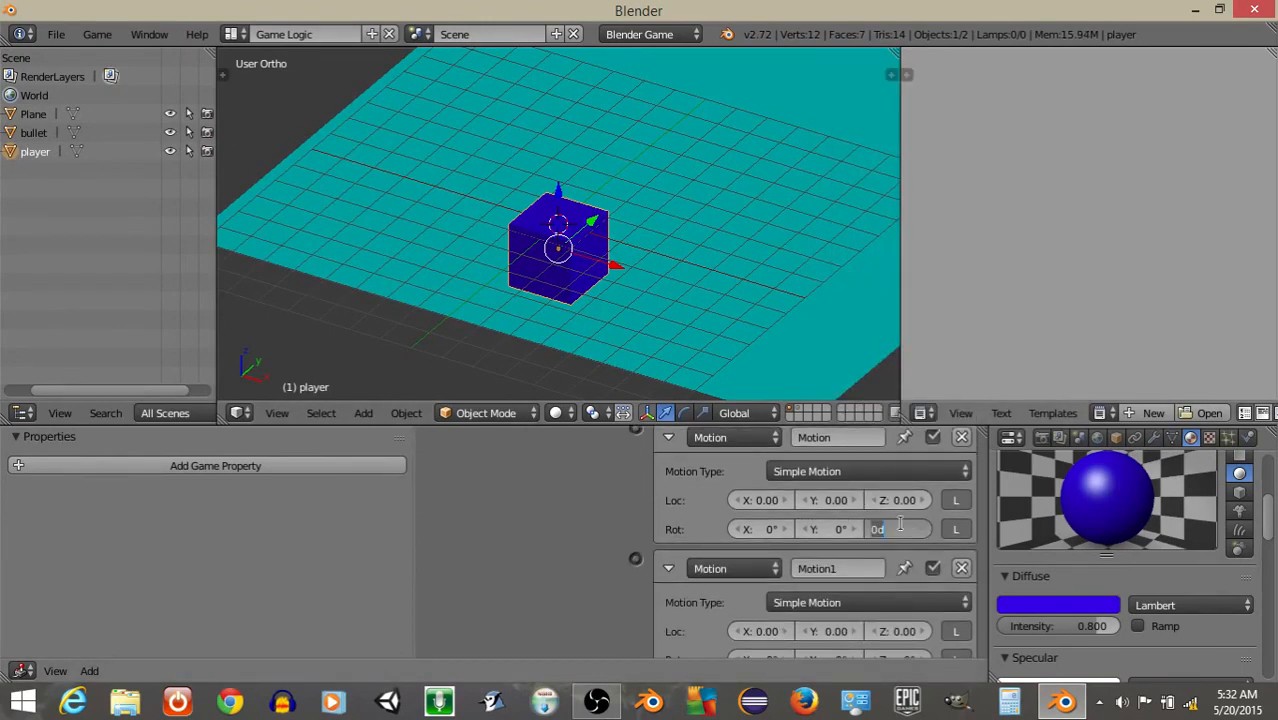
pyautogui.write('2')
pyautogui.press('Return')
pyautogui.scroll(2, 700, 523)
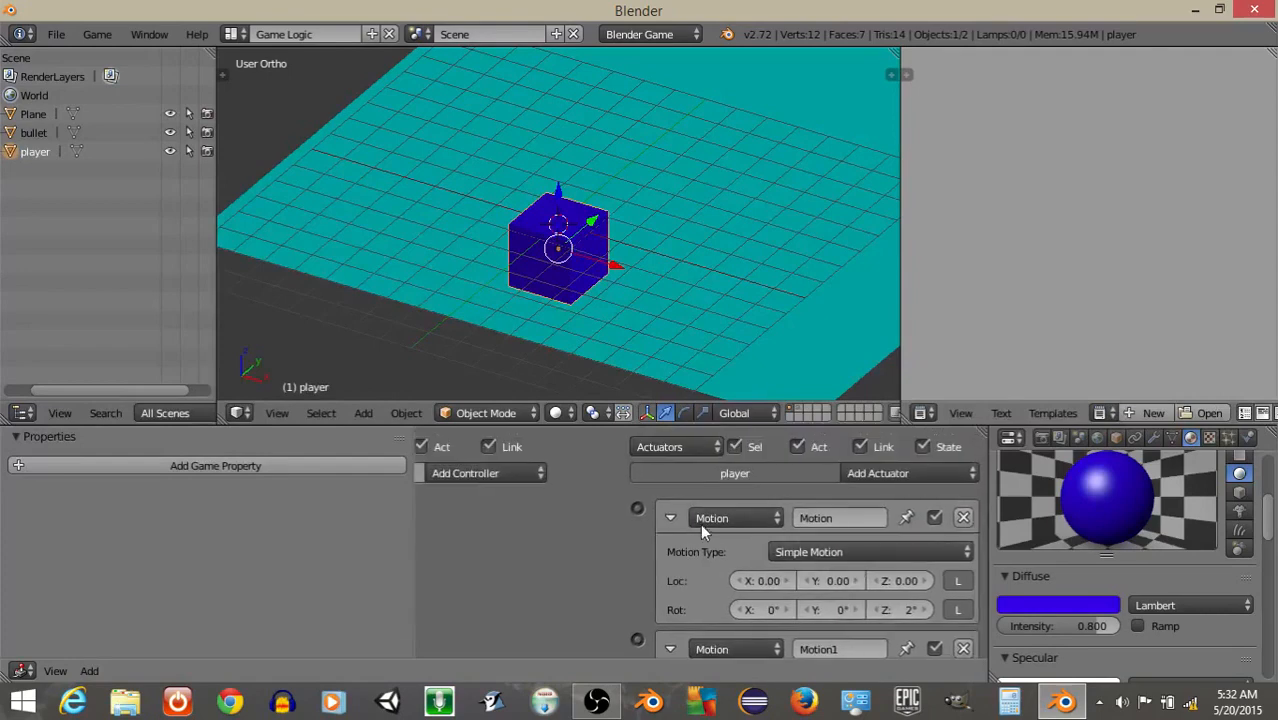
# Set the Z rotation of the player's second Motion actuator to -2° and collapse both Motion actuators.
pyautogui.click(669, 520)
pyautogui.scroll(-1, 817, 506)
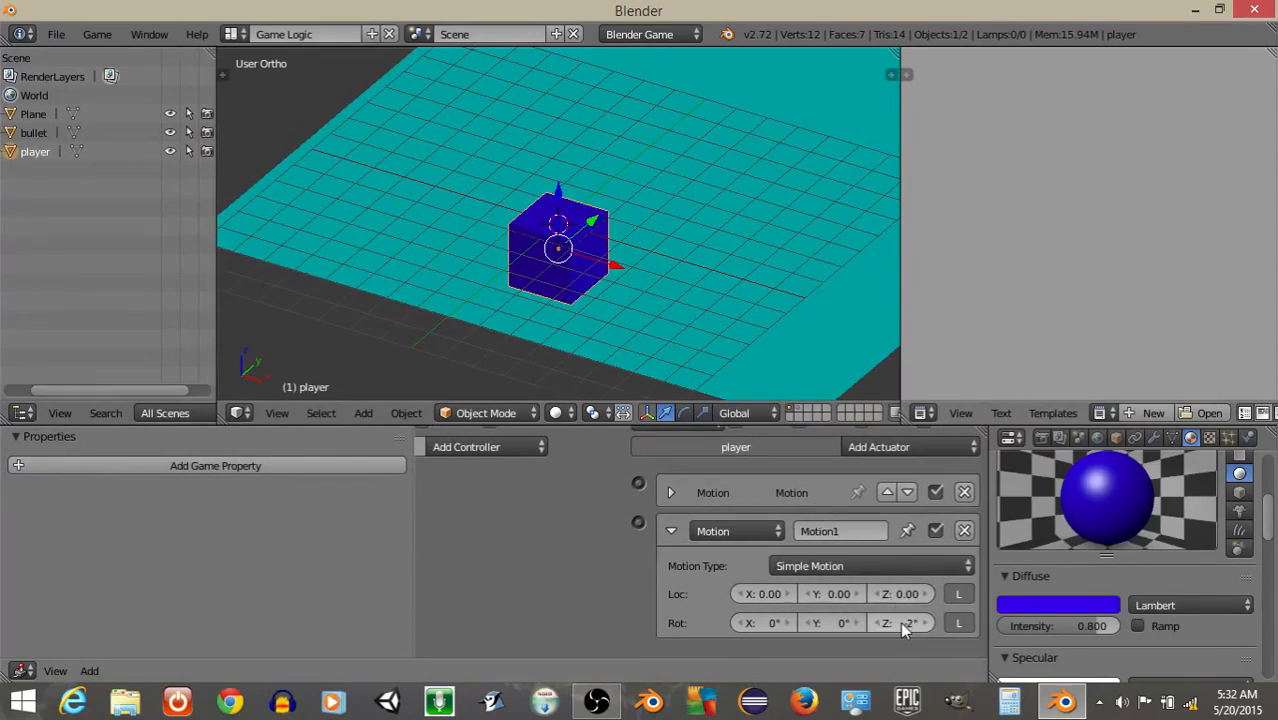
pyautogui.click(671, 531)
pyautogui.moveTo(674, 522); pyautogui.dragTo(810, 552, button='middle')
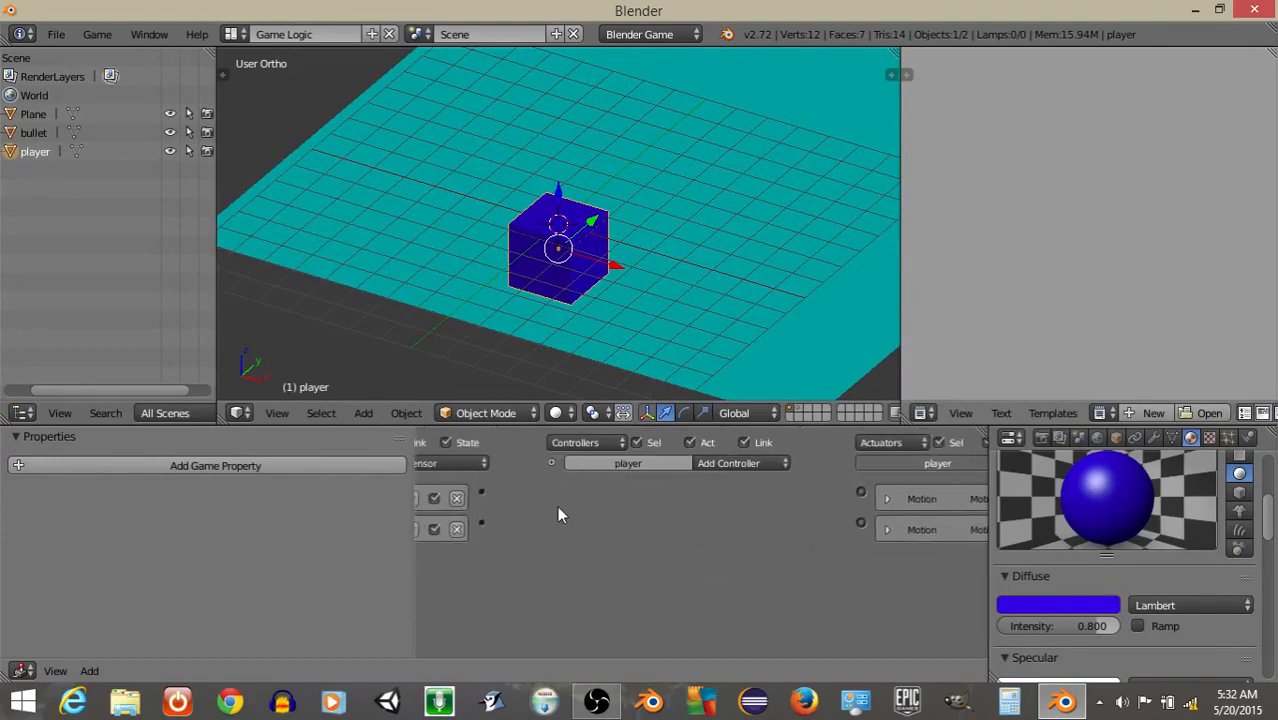
# Connect the left and right Keyboard sensors to the first and second Motion actuators respectively, and test-run the game.
pyautogui.moveTo(483, 490); pyautogui.dragTo(860, 491)
pyautogui.moveTo(558, 528); pyautogui.dragTo(860, 521)
pyautogui.scroll(-3, 682, 320)
pyautogui.scroll(2, 683, 280)
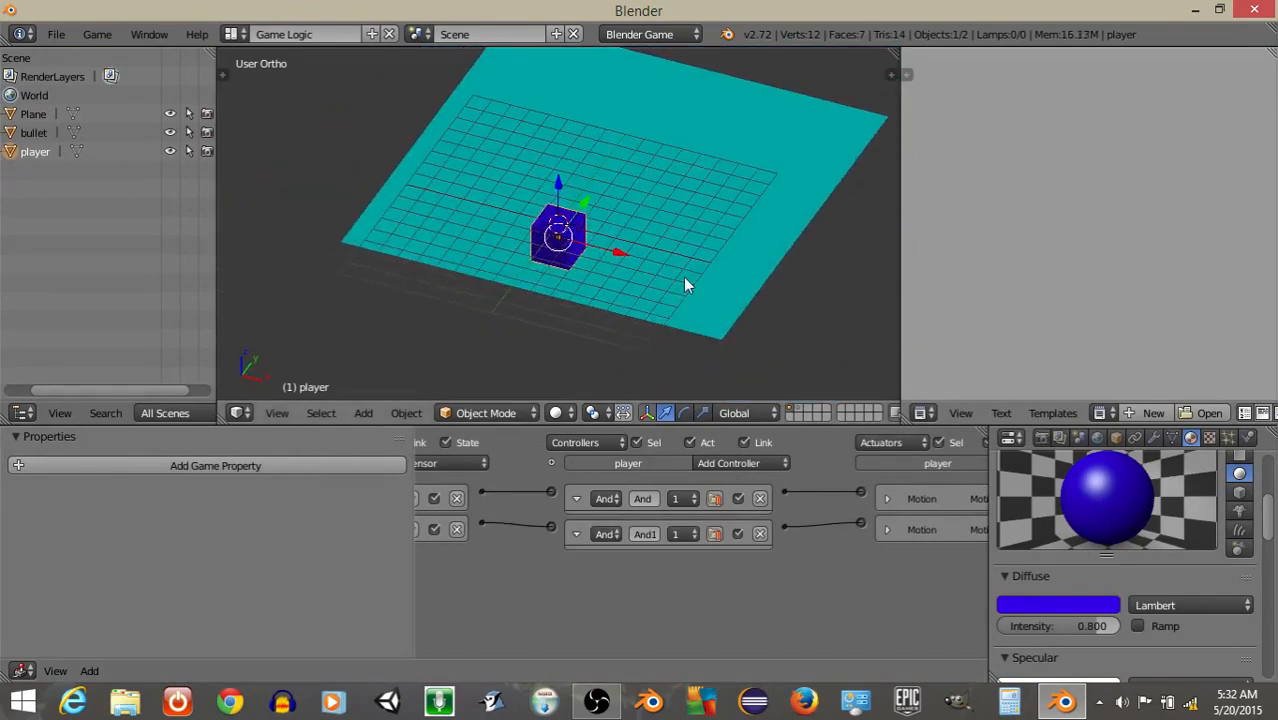
pyautogui.press('p')
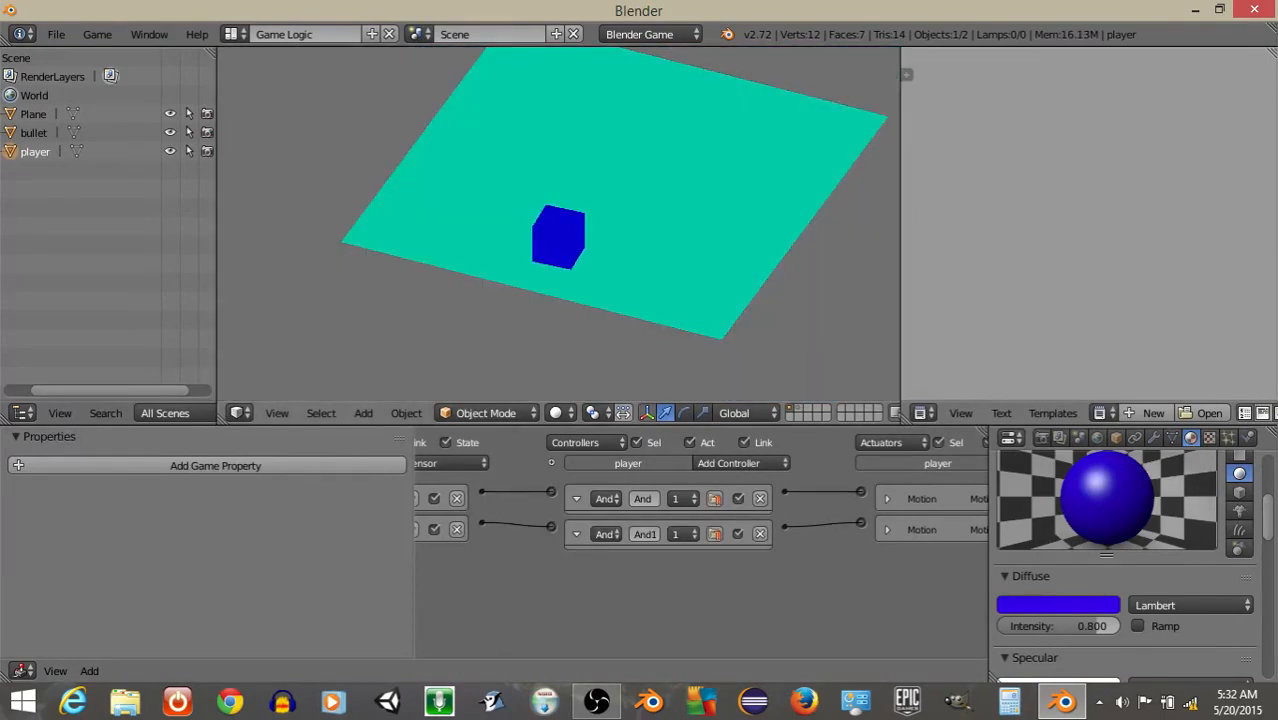
pyautogui.press('Escape')
# Snap the 3D cursor to the selected player cube.
pyautogui.scroll(5, 580, 224)
pyautogui.moveTo(558, 227); pyautogui.dragTo(487, 190, button='middle')
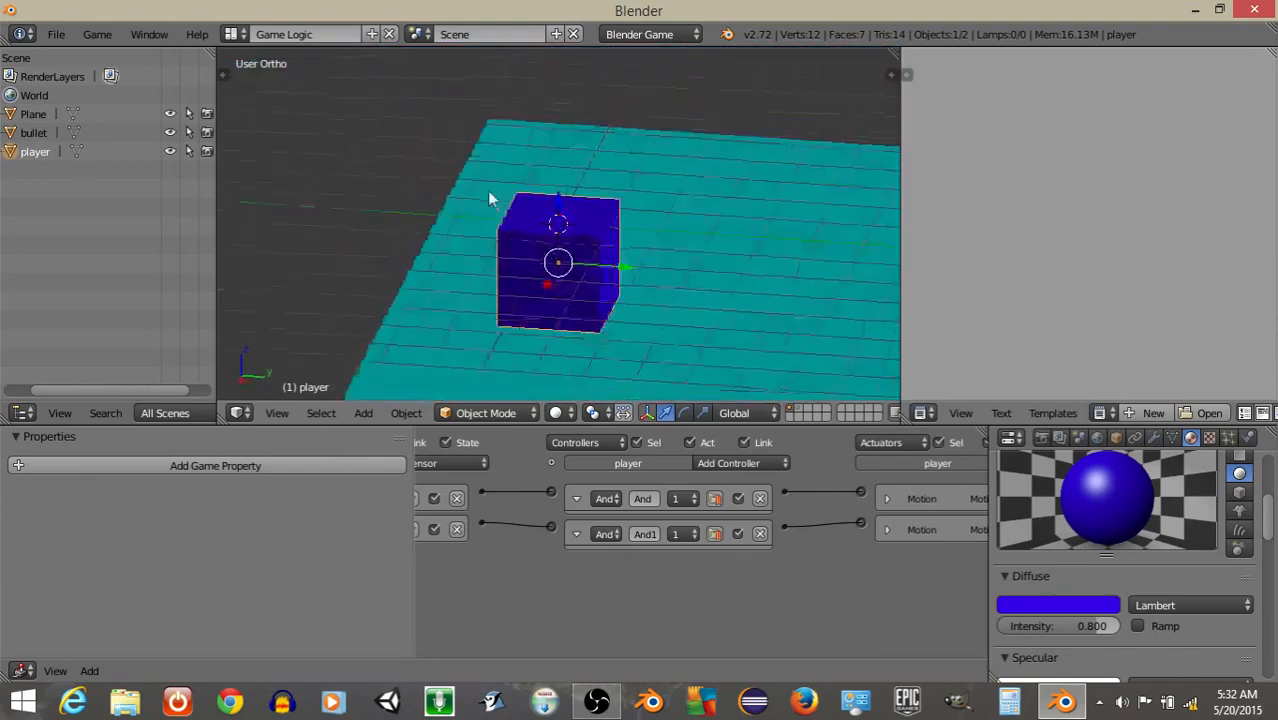
pyautogui.click(397, 413)
pyautogui.moveTo(445, 250)
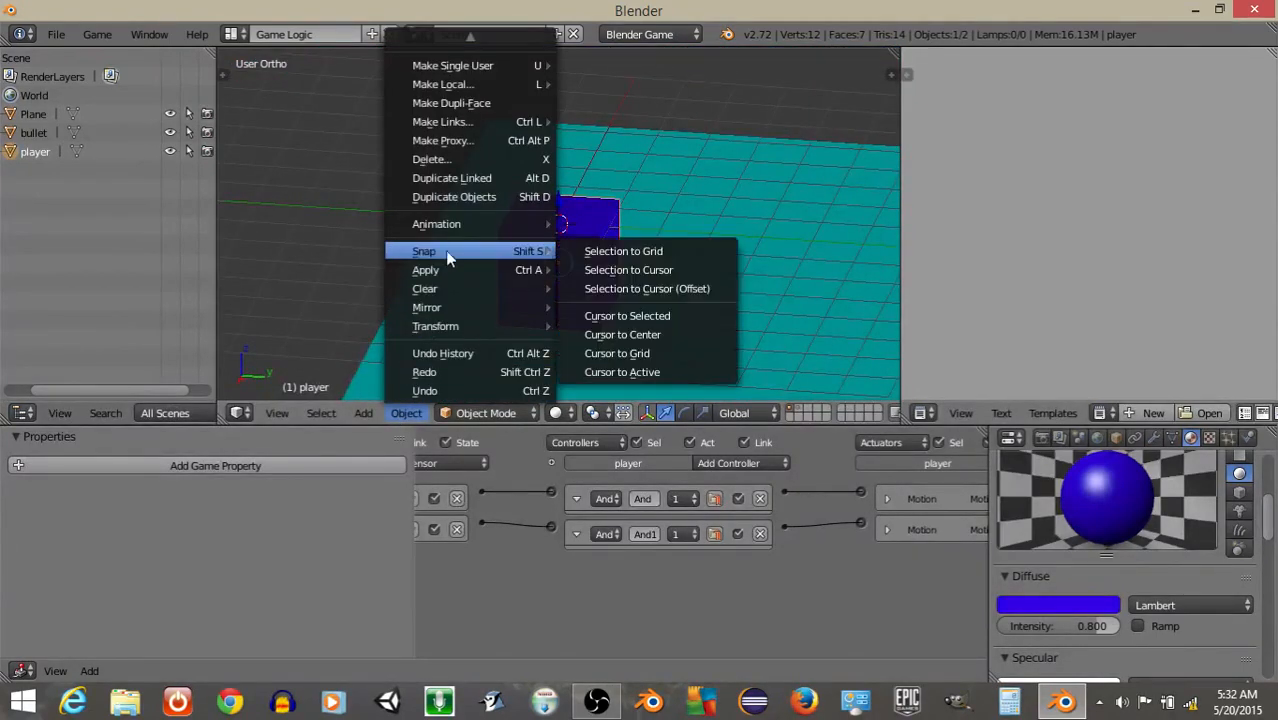
pyautogui.click(612, 318)
# Add an empty at the 3D cursor inside the player cube.
pyautogui.moveTo(608, 317); pyautogui.dragTo(685, 302, button='middle')
pyautogui.press('space')
pyautogui.write('add empty')
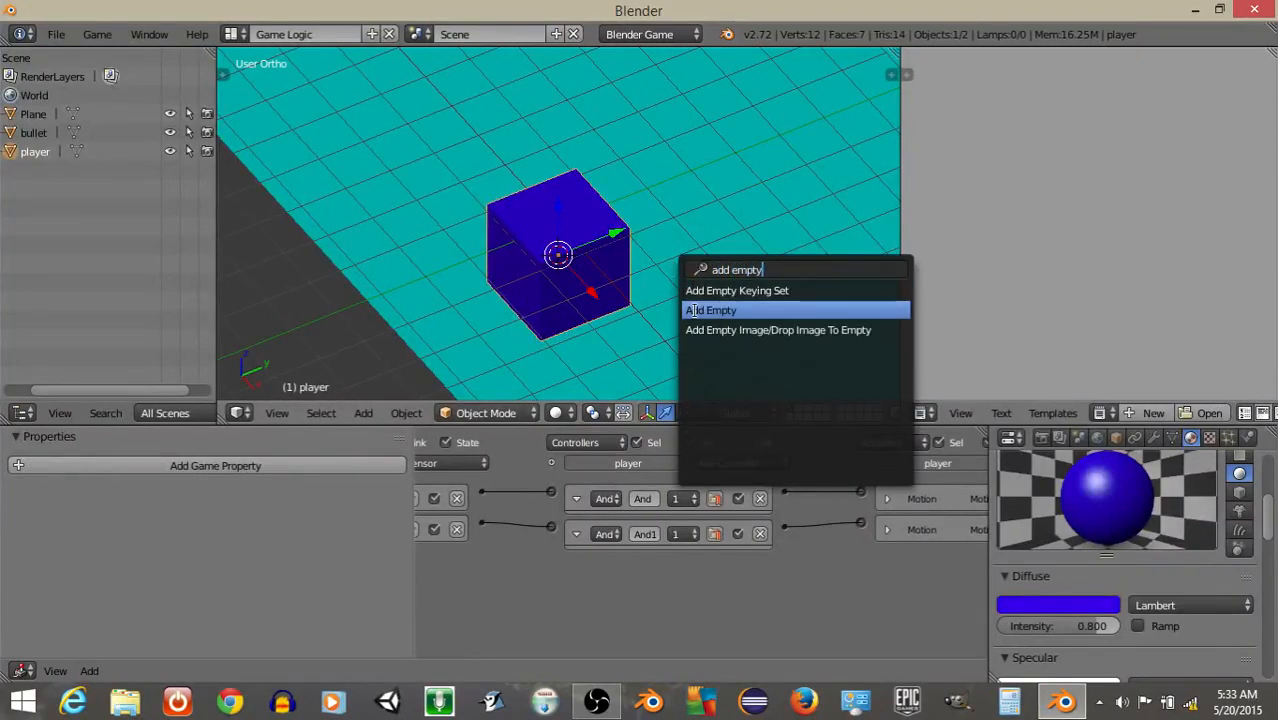
pyautogui.click(695, 310)
pyautogui.click(695, 310)
# Scale the empty down to about 0.3 and move it in front of the player cube, to about Y 1.88.
pyautogui.press('s')
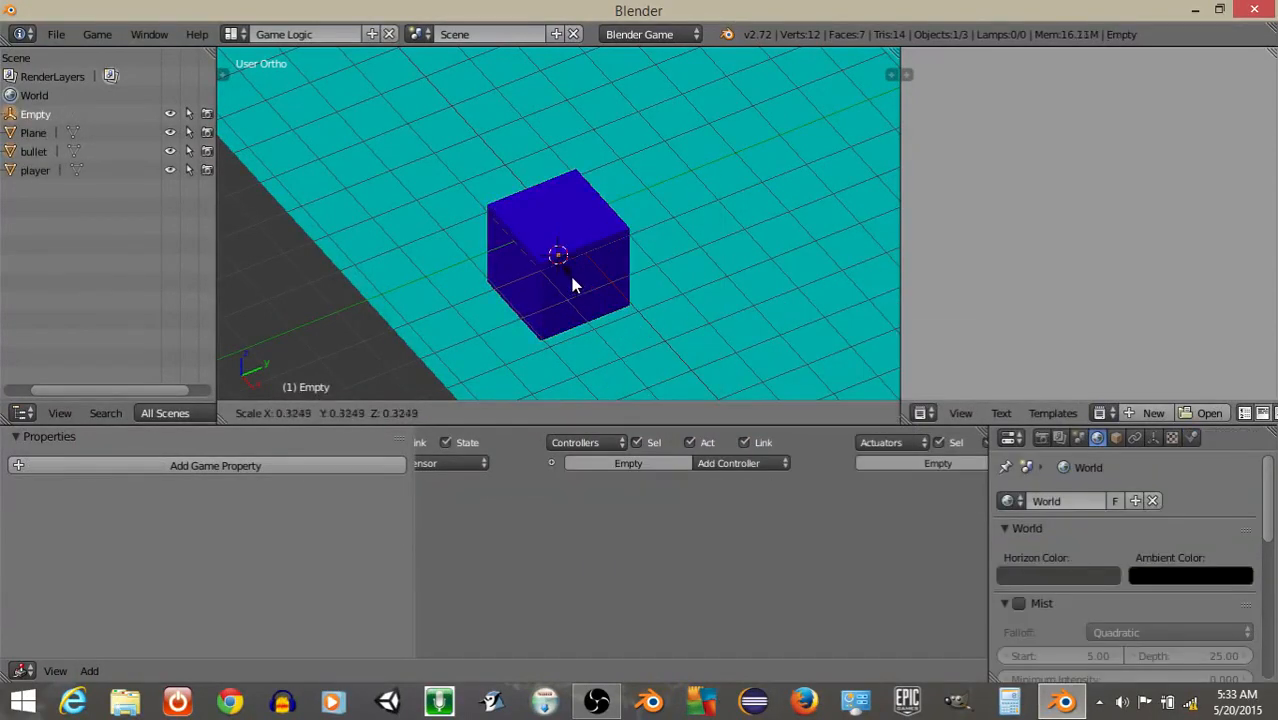
pyautogui.press('Escape')
pyautogui.press('g')
pyautogui.click(704, 208)
pyautogui.moveTo(704, 208); pyautogui.dragTo(570, 243, button='middle')
# Parent the empty to the player cube with the Object option.
pyautogui.rightClick(540, 238)
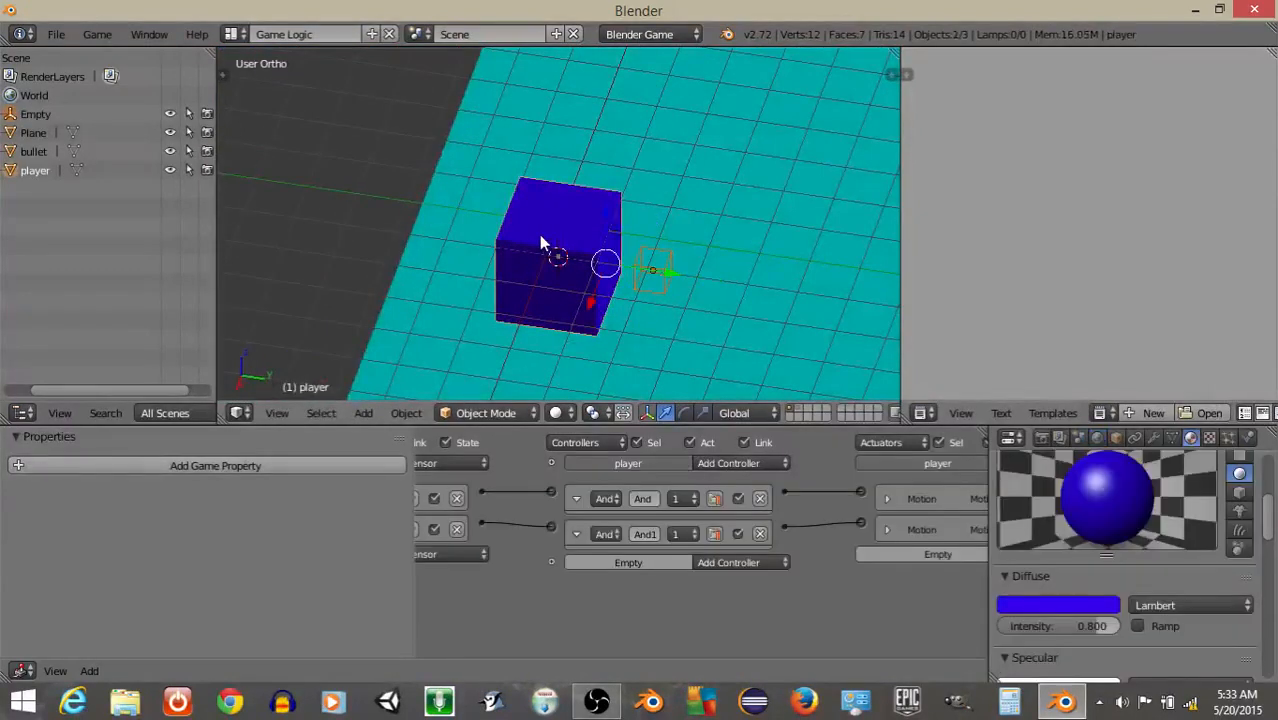
pyautogui.hotkey('ctrl', 'p')
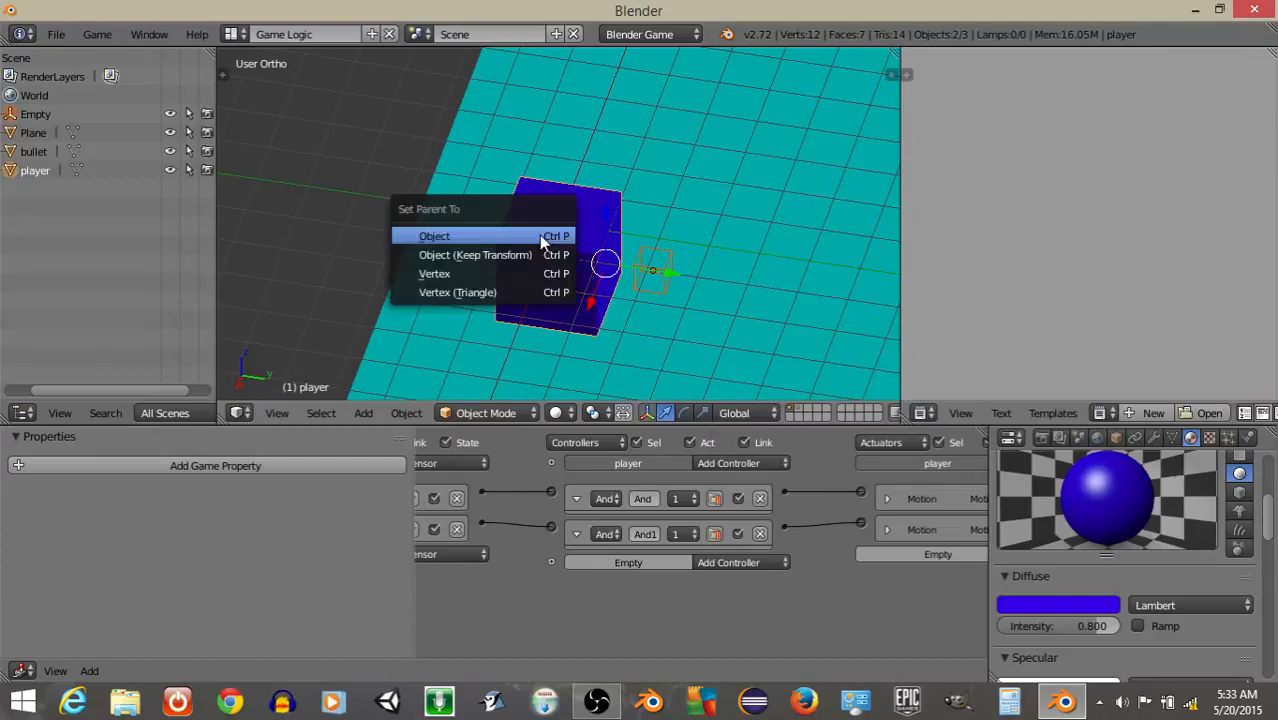
pyautogui.click(539, 235)
# Rename the empty as bulletSpawn.
pyautogui.rightClick(641, 269)
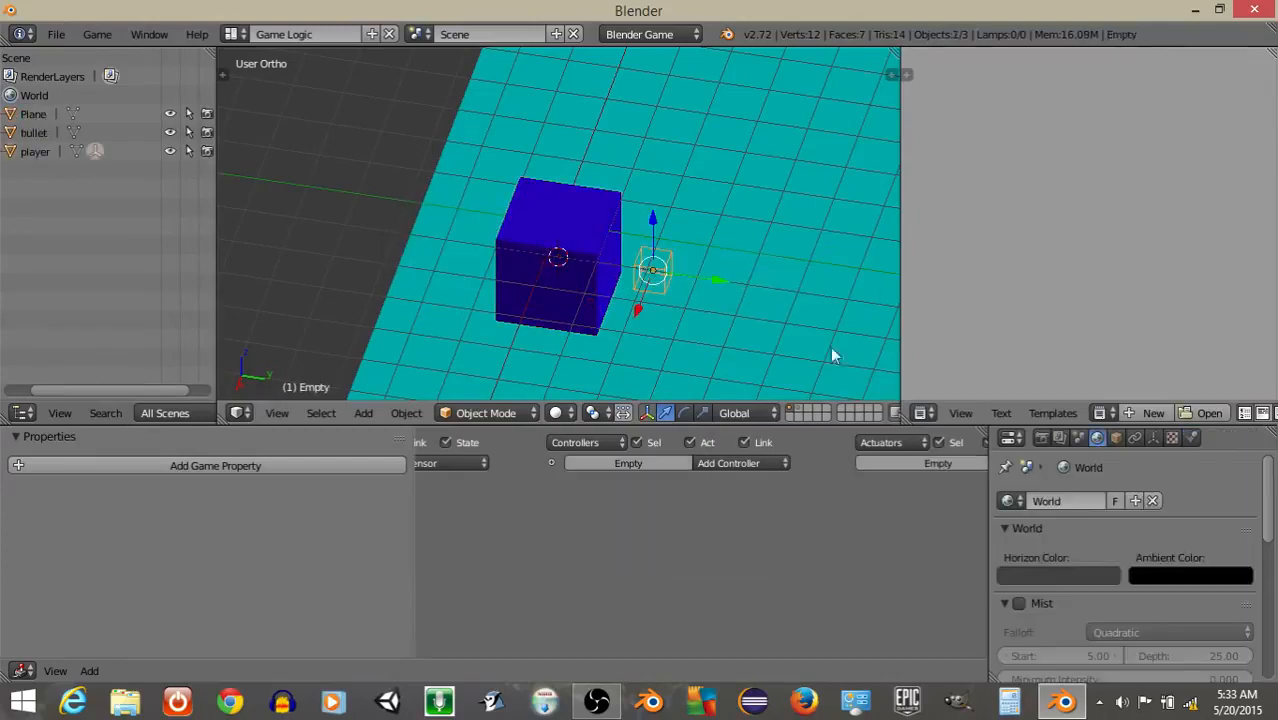
pyautogui.click(1127, 438)
pyautogui.click(1117, 438)
pyautogui.click(1076, 502)
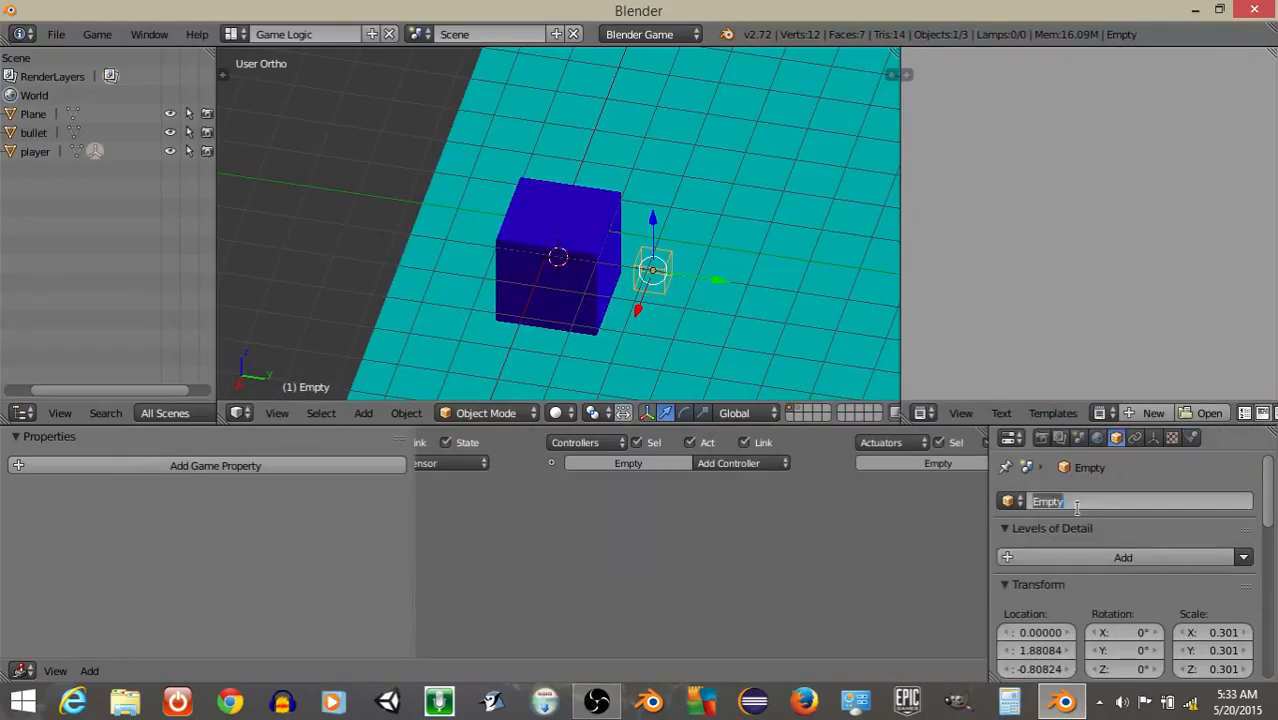
pyautogui.write('buletSpawn')
pyautogui.press('Return')
pyautogui.click(1038, 501)
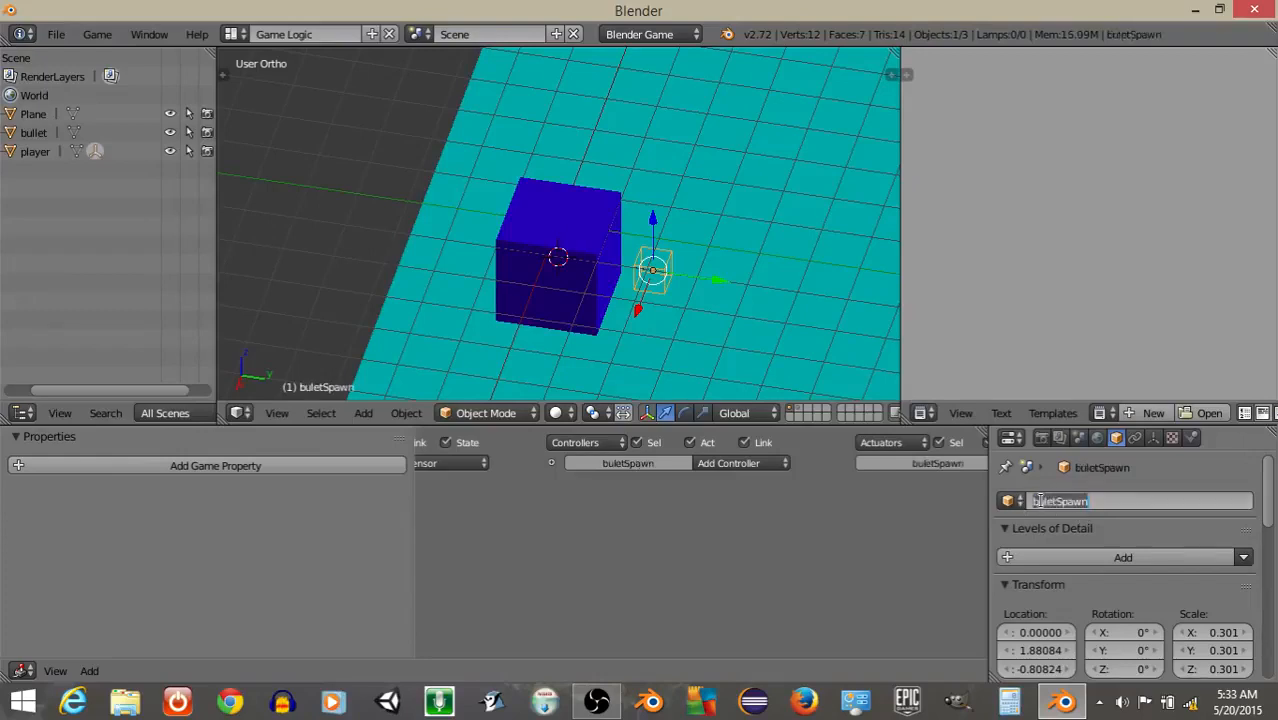
pyautogui.click(1046, 502)
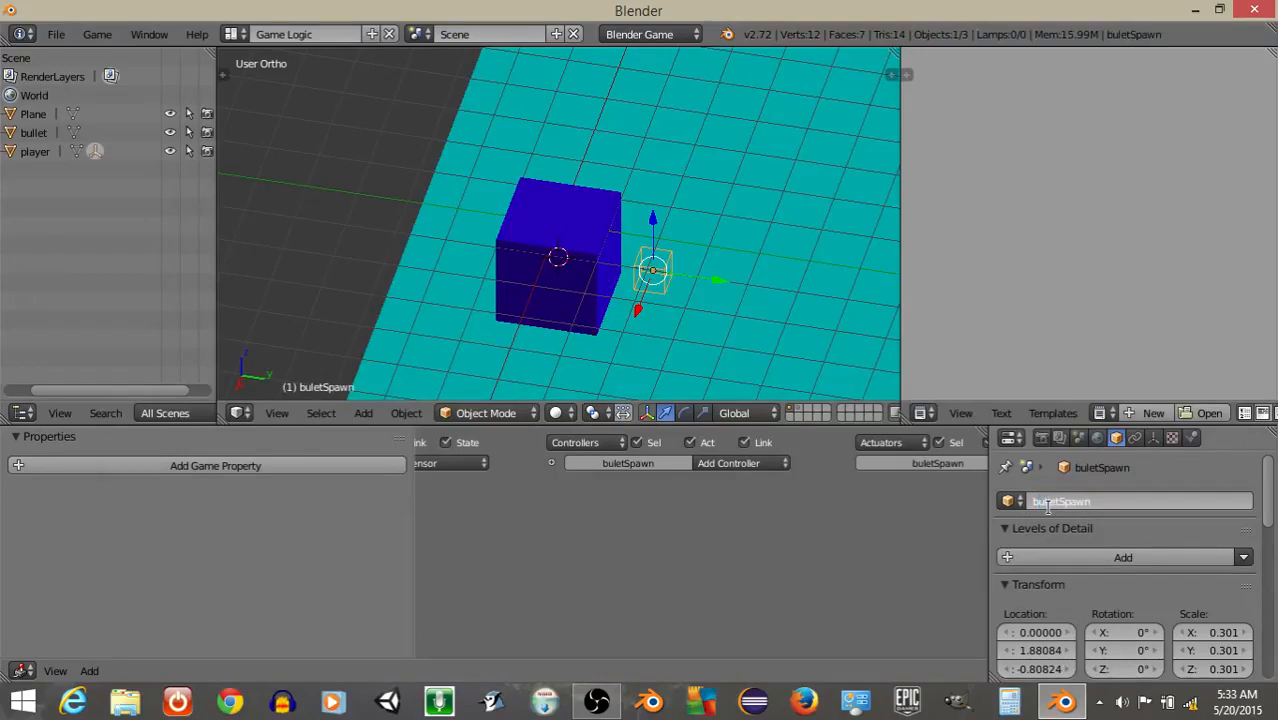
pyautogui.press('Return')
# Add a Mouse sensor for the Left Button event to bulletSpawn and collapse its settings.
pyautogui.moveTo(474, 534); pyautogui.dragTo(859, 537, button='middle')
pyautogui.scroll(6, 567, 520)
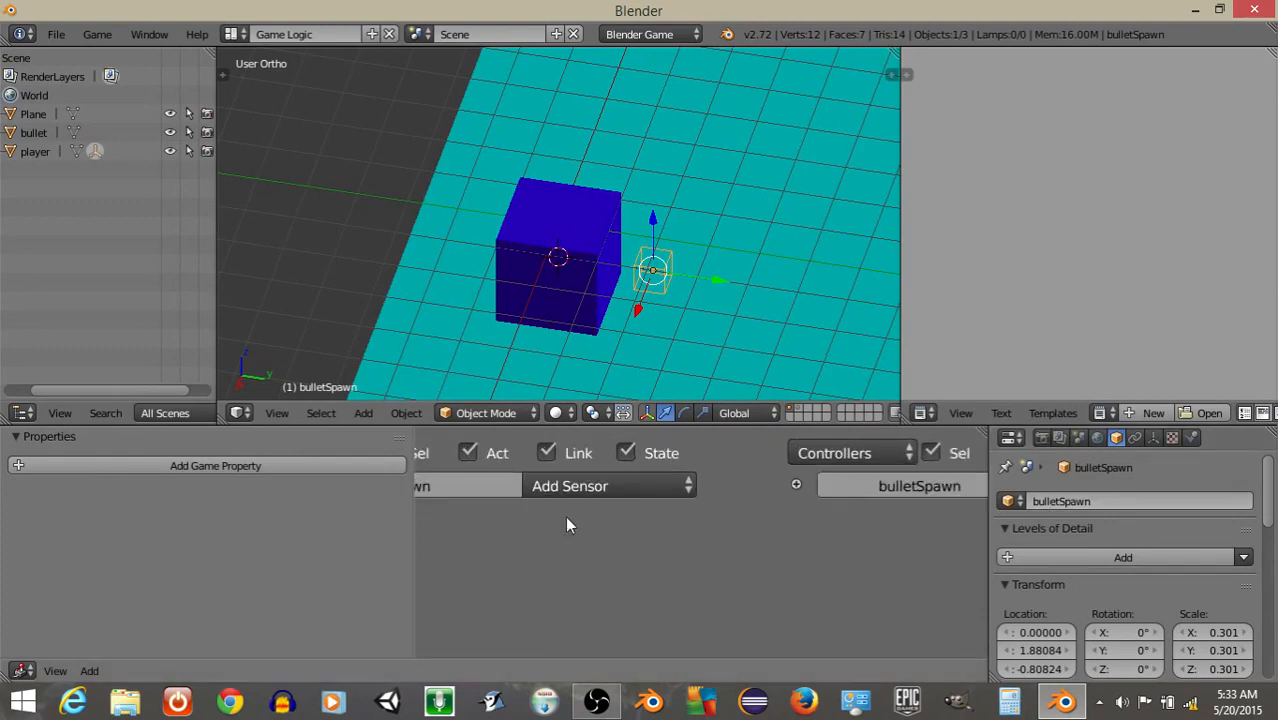
pyautogui.moveTo(565, 524); pyautogui.dragTo(790, 494, button='middle')
pyautogui.click(790, 494)
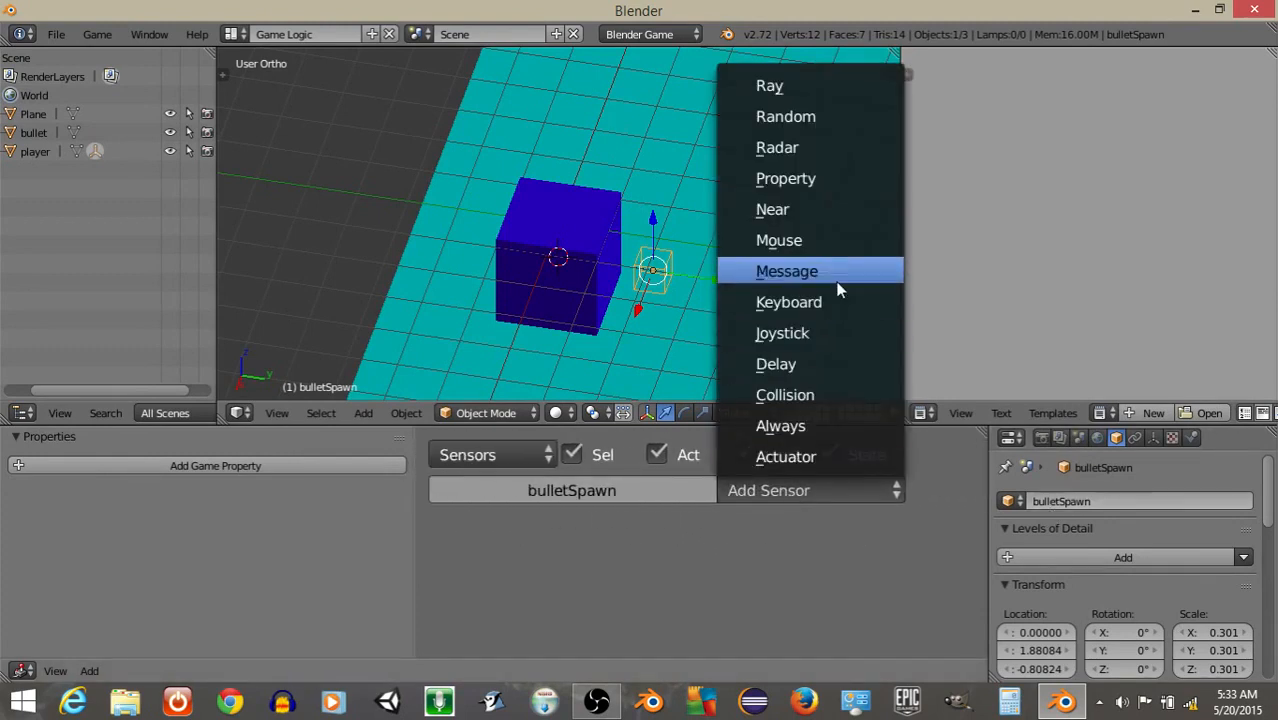
pyautogui.click(800, 248)
pyautogui.scroll(-1, 720, 540)
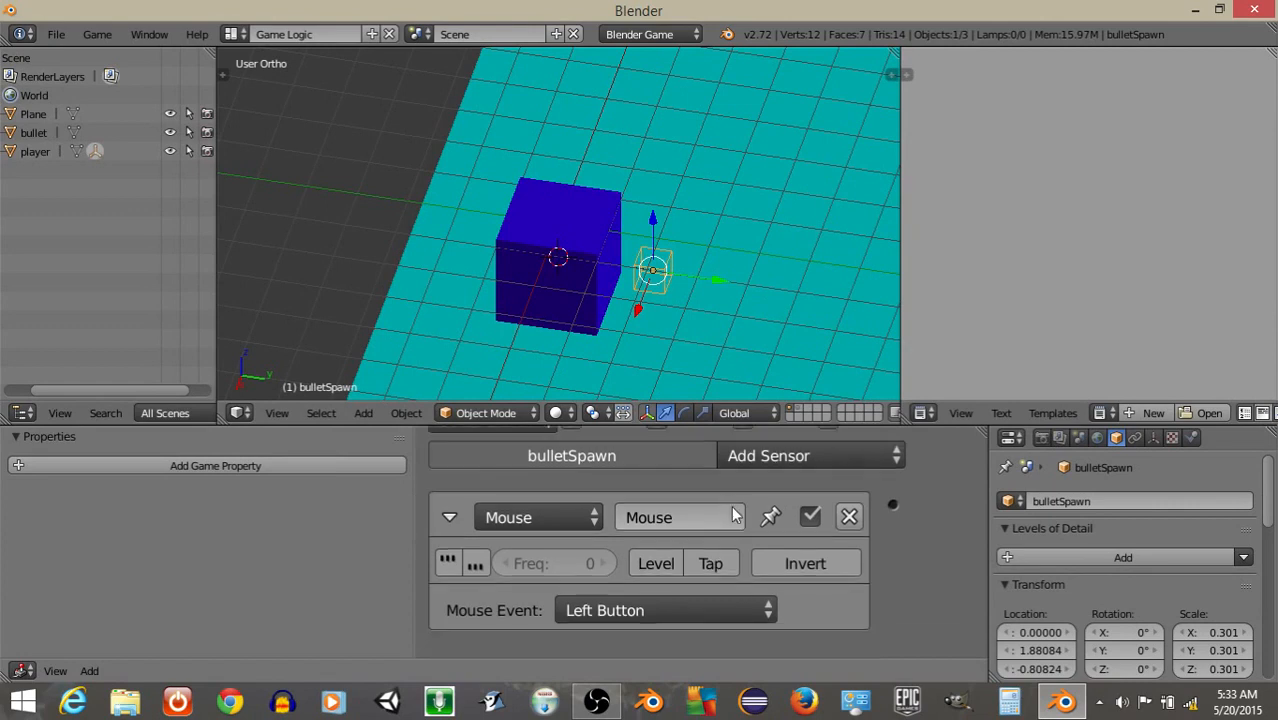
pyautogui.click(449, 517)
pyautogui.scroll(1, 440, 515)
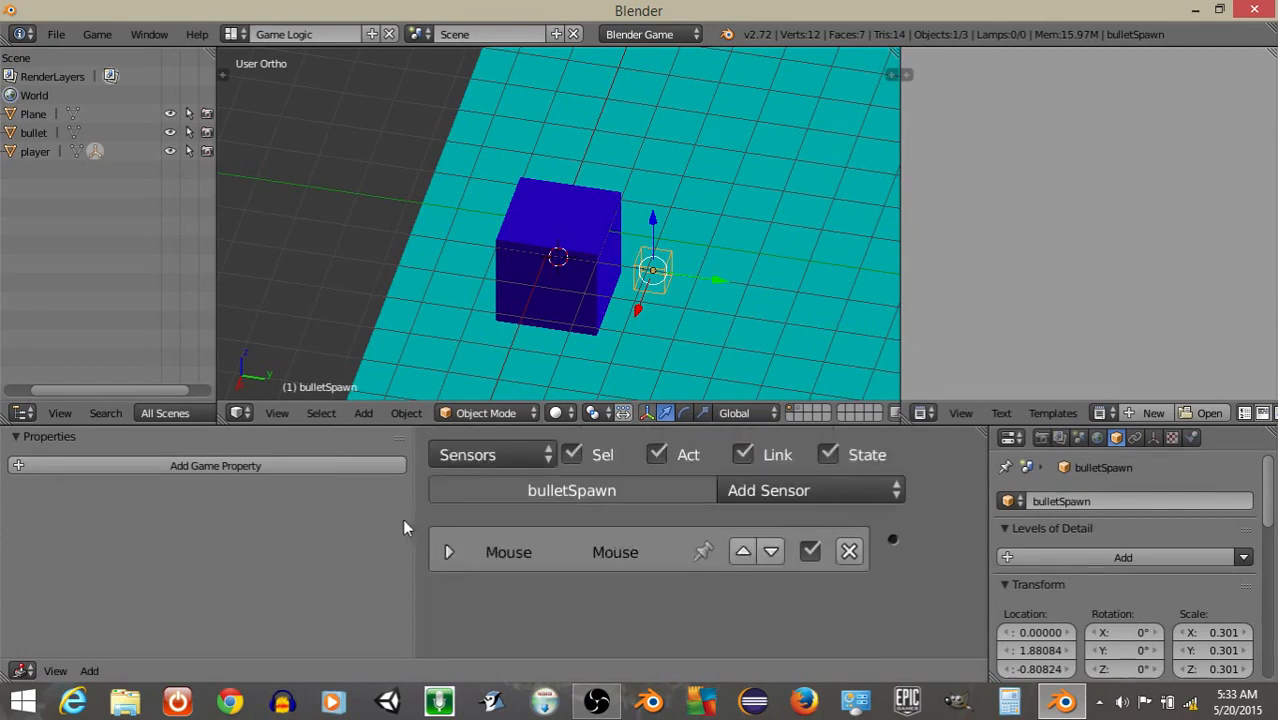
# Add an Edit Object actuator to bulletSpawn that adds the bullet object.
pyautogui.moveTo(414, 526); pyautogui.dragTo(192, 565)
pyautogui.moveTo(821, 549); pyautogui.dragTo(201, 579, button='middle')
pyautogui.moveTo(530, 546); pyautogui.dragTo(448, 540, button='middle')
pyautogui.click(846, 488)
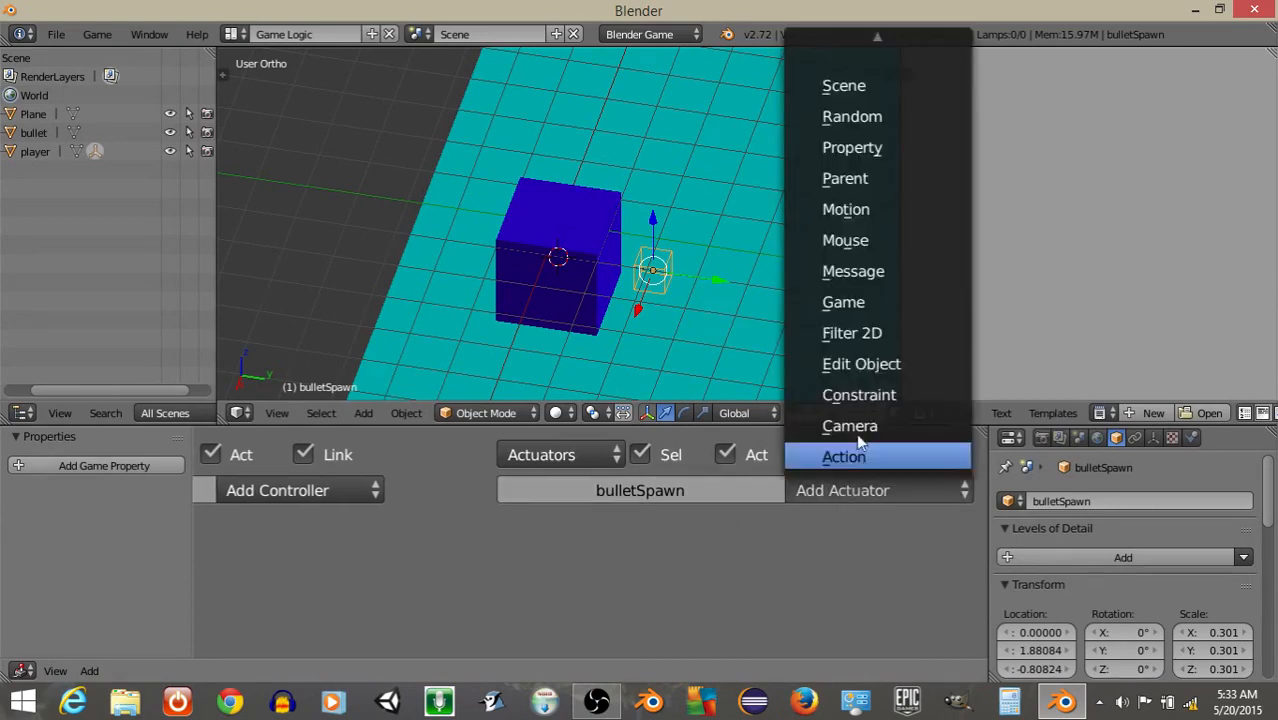
pyautogui.click(887, 360)
pyautogui.click(697, 635)
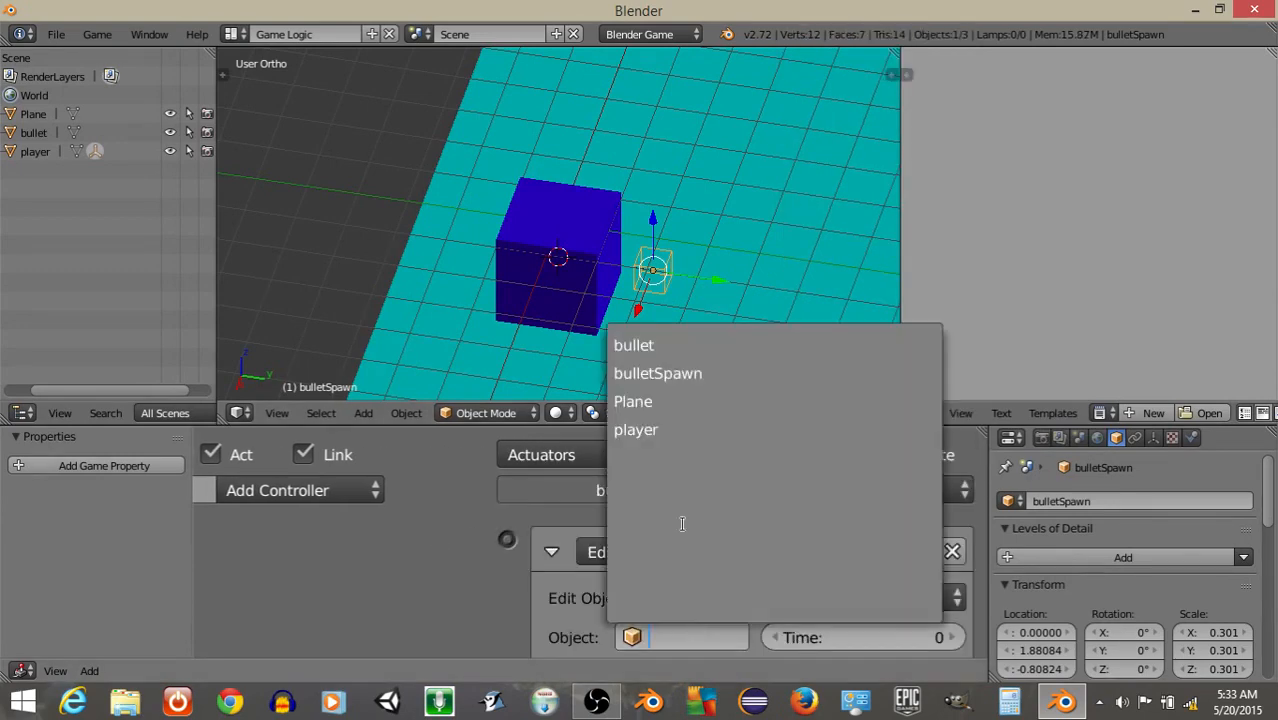
pyautogui.click(640, 345)
# Connect bulletSpawn's Mouse sensor to its Edit Object actuator and collapse the actuator.
pyautogui.scroll(-2, 493, 532)
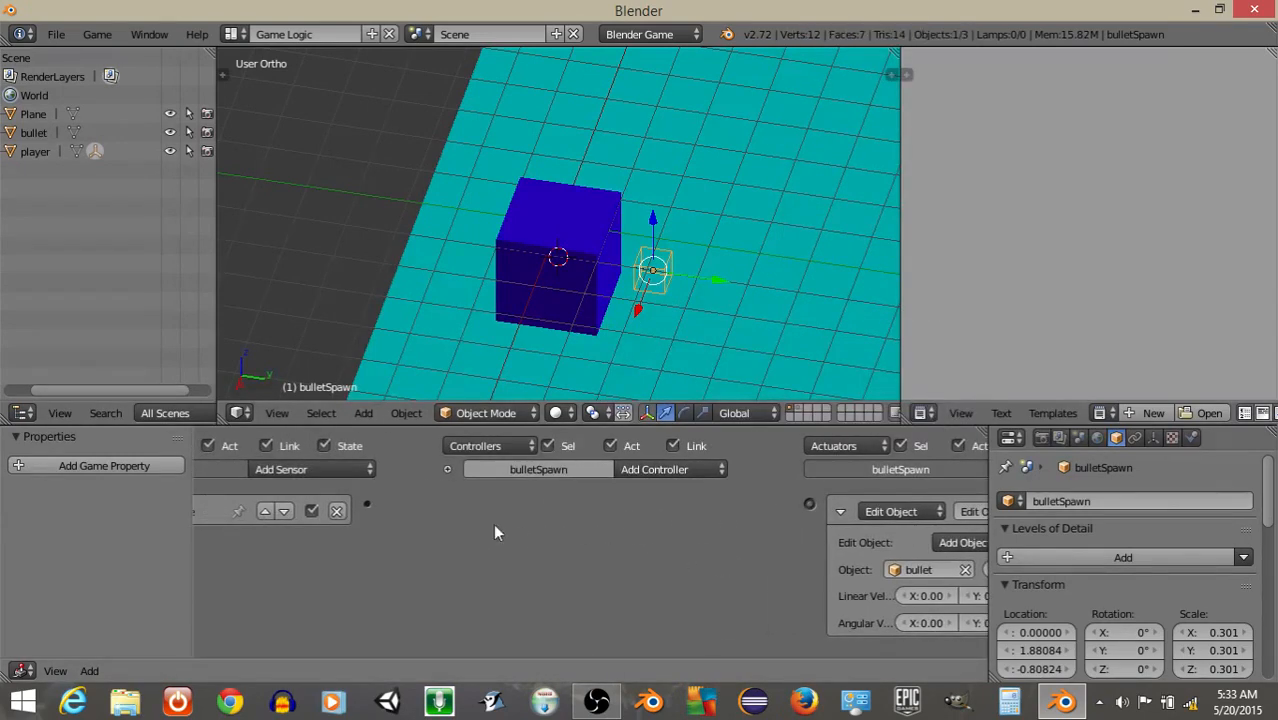
pyautogui.moveTo(369, 505); pyautogui.dragTo(809, 503)
pyautogui.click(840, 511)
# Run the game to test turning the player and shooting bullets, and return to editing.
pyautogui.scroll(-3, 503, 274)
pyautogui.moveTo(503, 274); pyautogui.dragTo(641, 284, button='middle')
pyautogui.press('p')
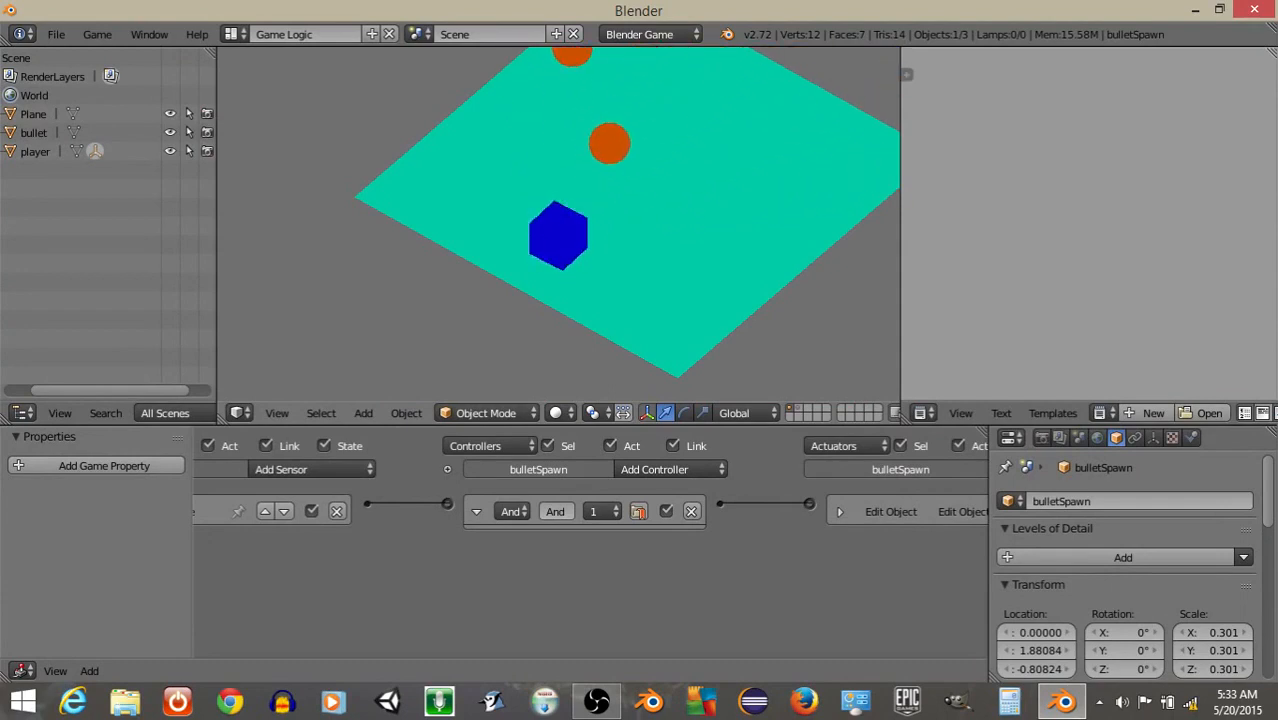
pyautogui.press('Escape')
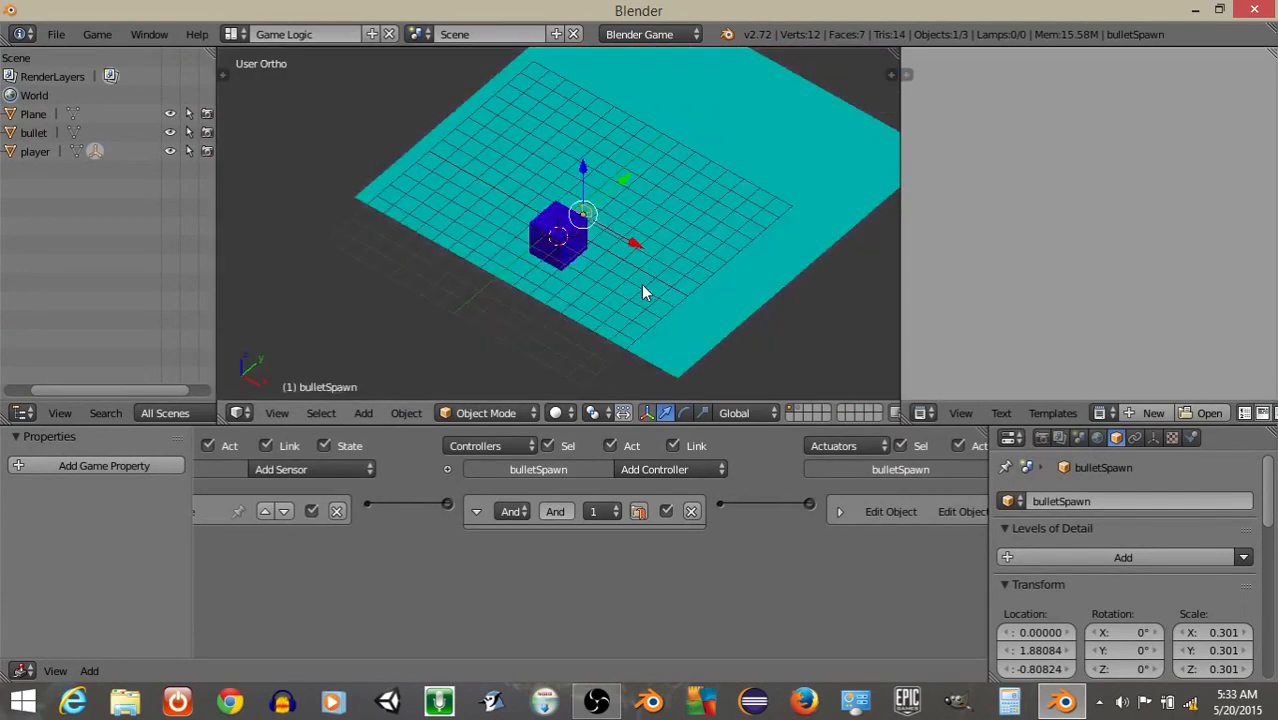
# Add a cube and move it along the Y axis to about 14.98, at the far side of the plane.
pyautogui.press('space')
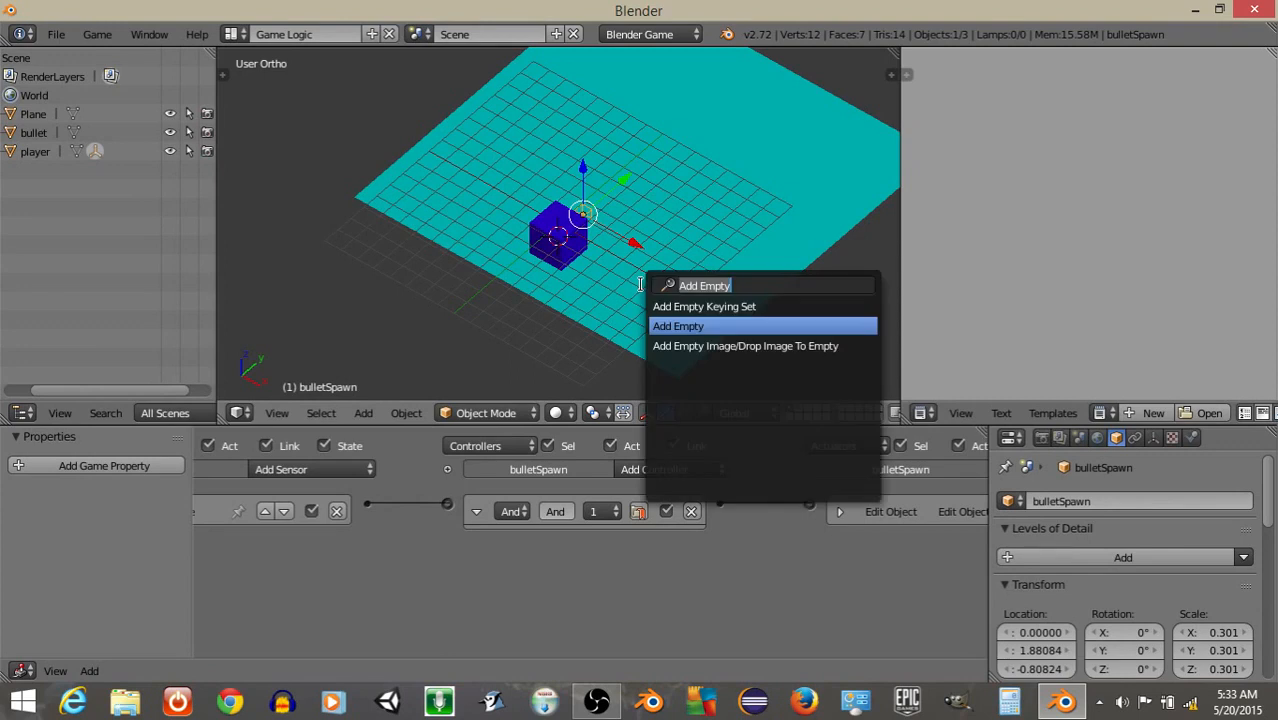
pyautogui.write('add cube')
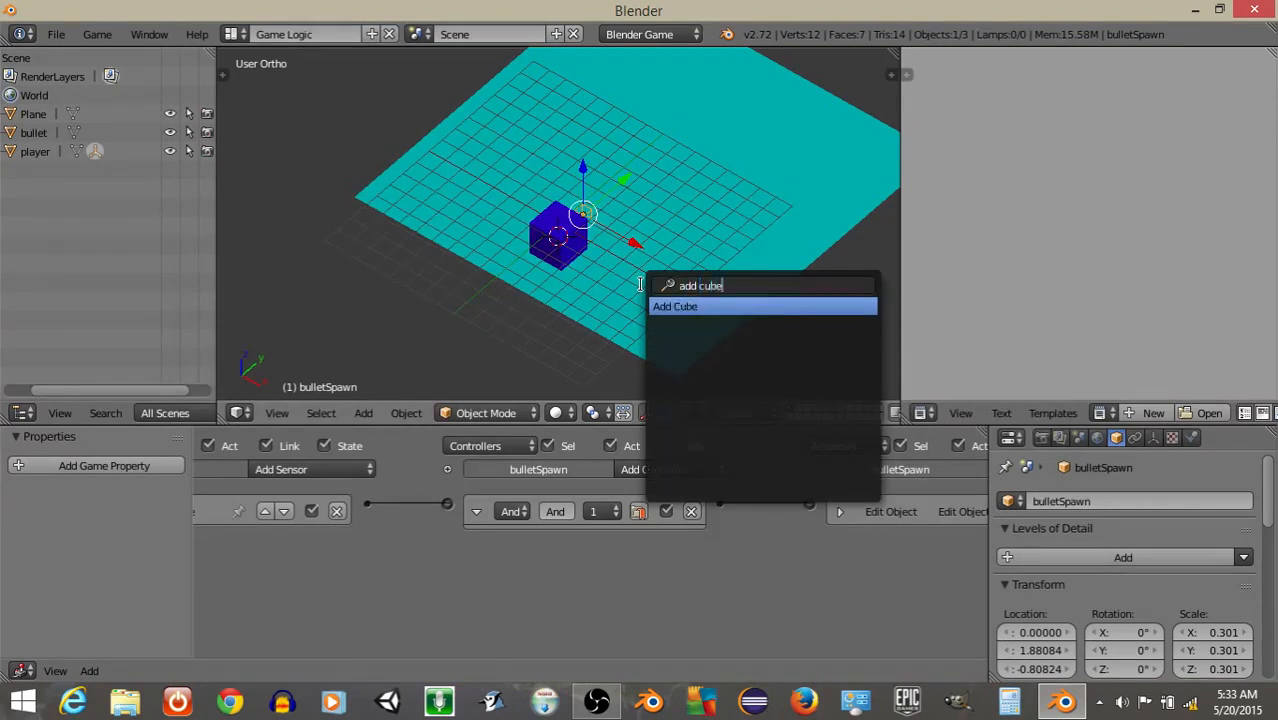
pyautogui.press('Return')
pyautogui.moveTo(604, 199); pyautogui.dragTo(856, 80)
# Rename the new cube as enemy.
pyautogui.moveTo(433, 541); pyautogui.dragTo(582, 545, button='middle')
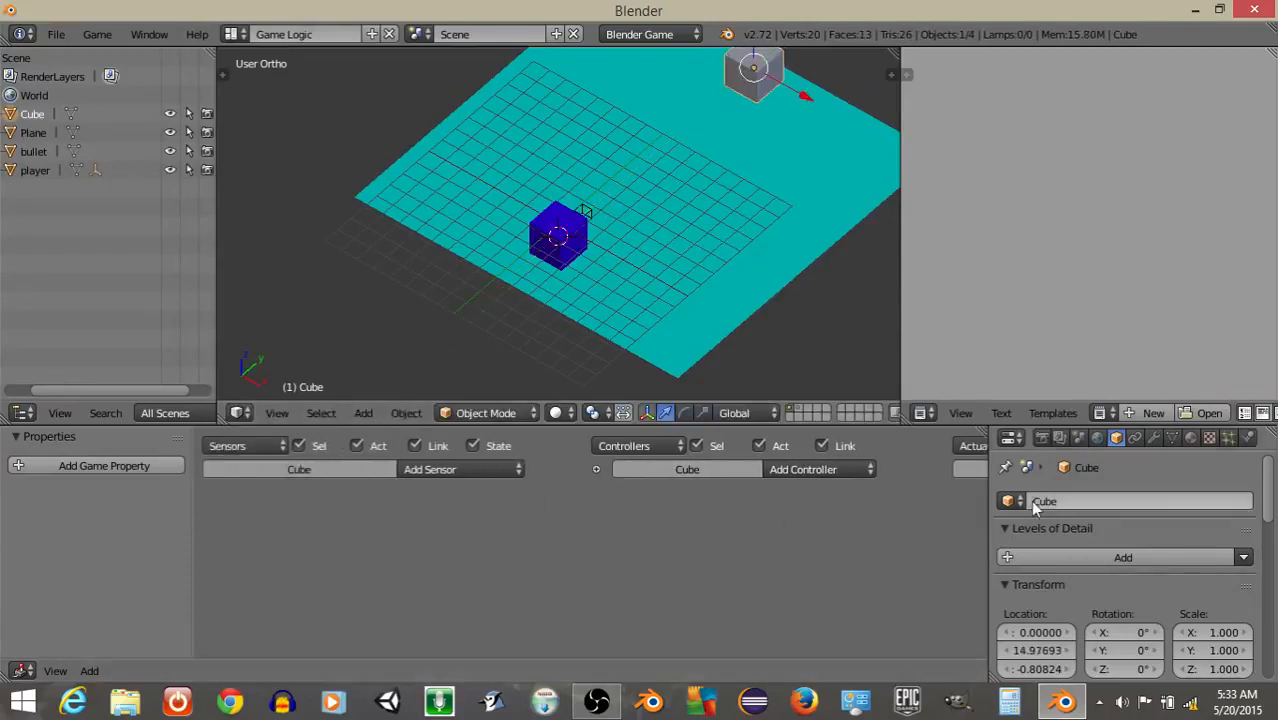
pyautogui.click(1085, 497)
pyautogui.write('enemy')
pyautogui.press('Return')
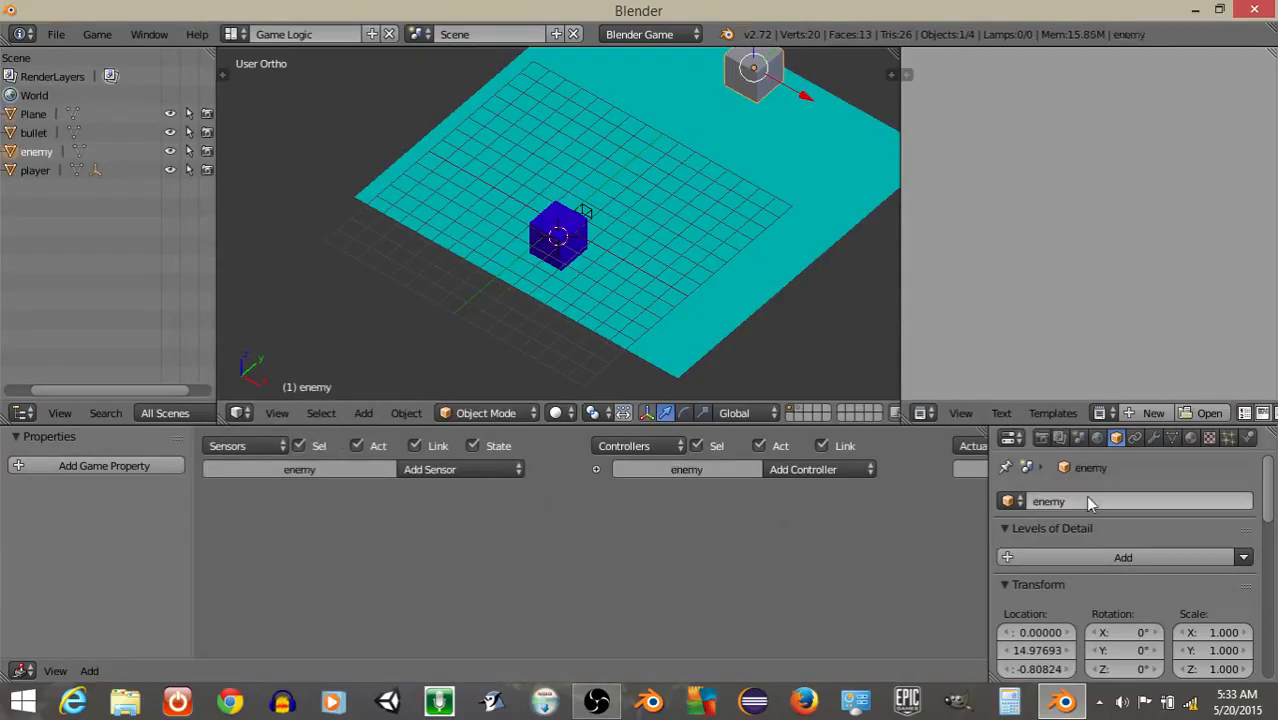
# Add a Collision sensor to the enemy with the property bullet and Tap enabled, and collapse it.
pyautogui.scroll(2, 575, 529)
pyautogui.moveTo(354, 557); pyautogui.dragTo(546, 559, button='middle')
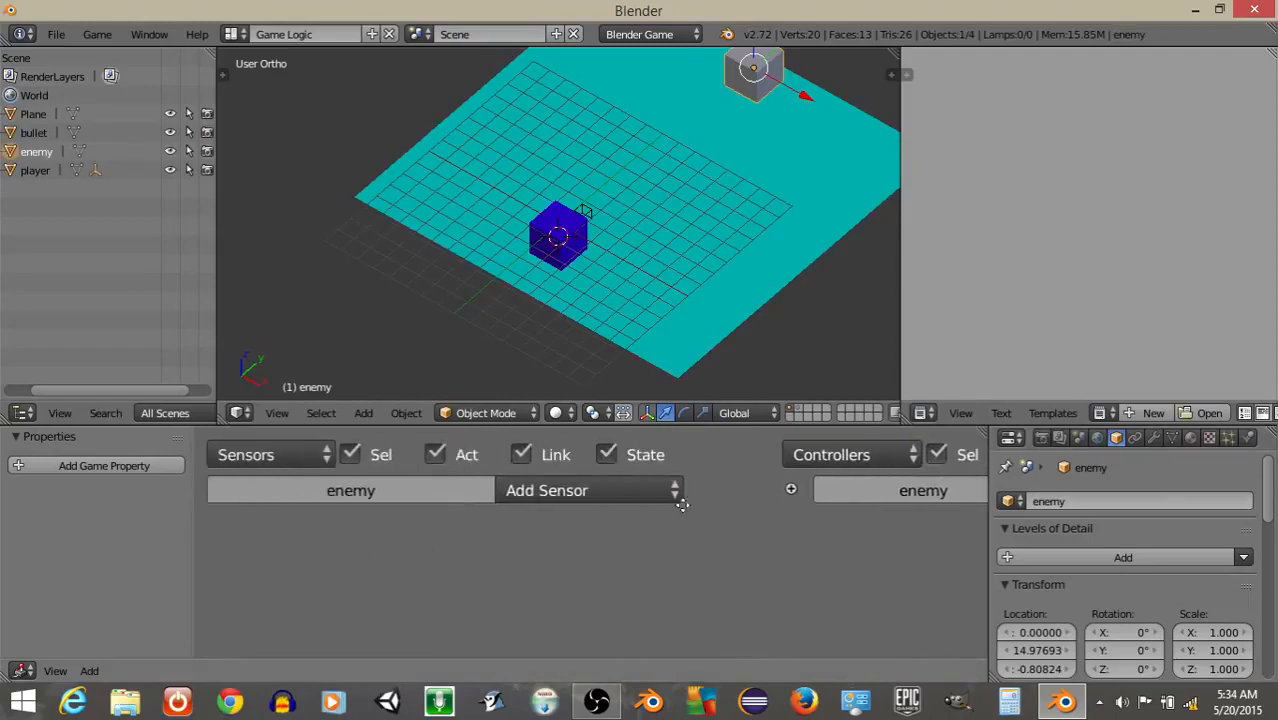
pyautogui.click(611, 492)
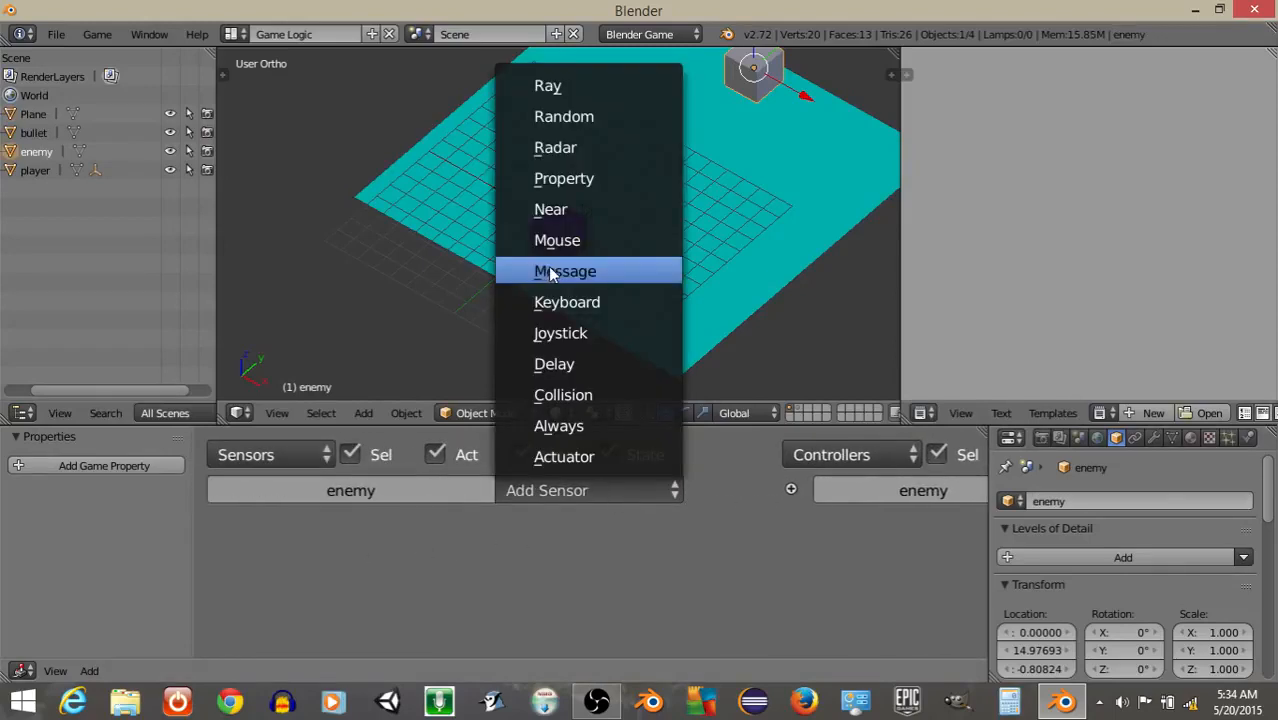
pyautogui.click(576, 395)
pyautogui.scroll(-1, 345, 590)
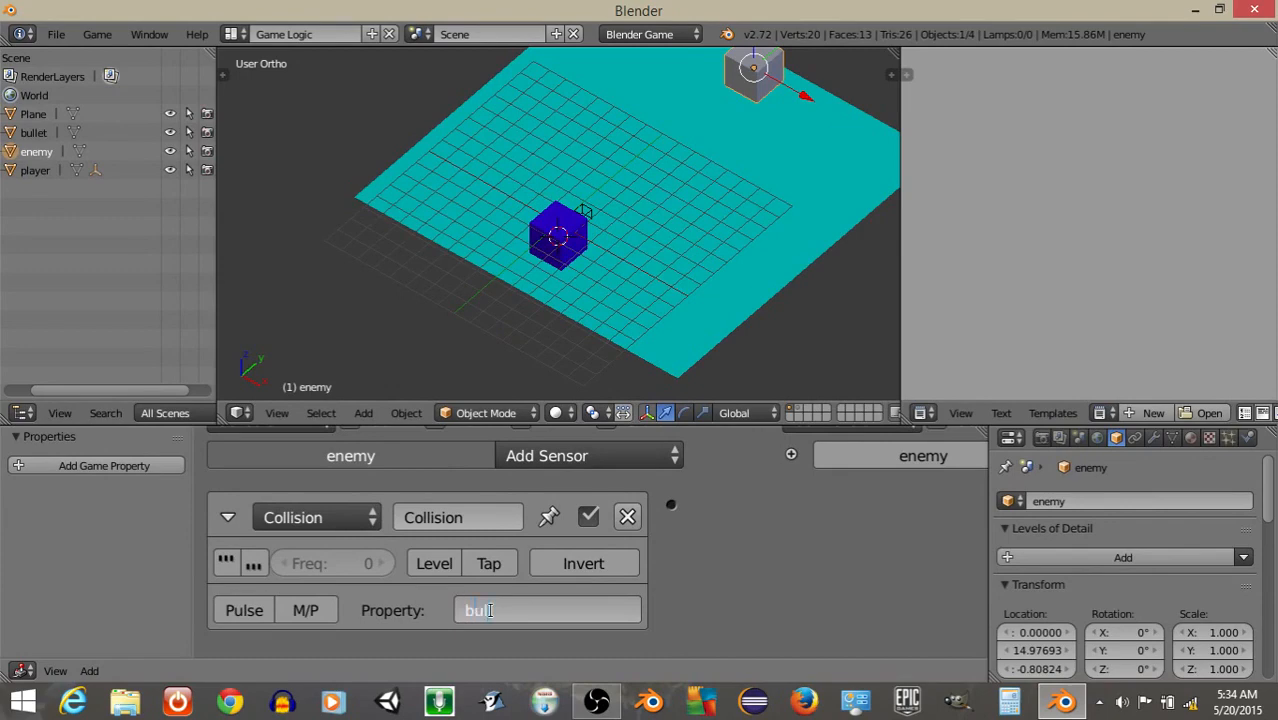
pyautogui.write('let')
pyautogui.press('Return')
pyautogui.click(488, 563)
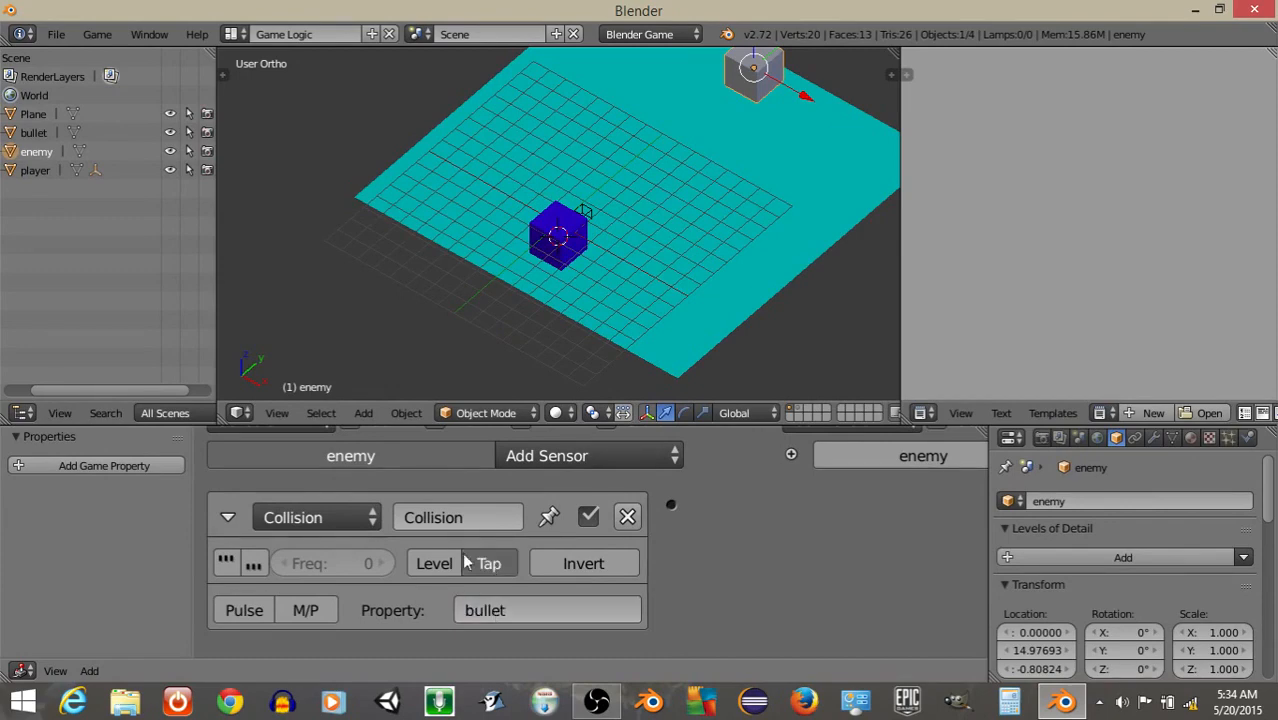
pyautogui.click(228, 517)
# Add a Message actuator to the enemy.
pyautogui.hscroll(5, 880, 570)
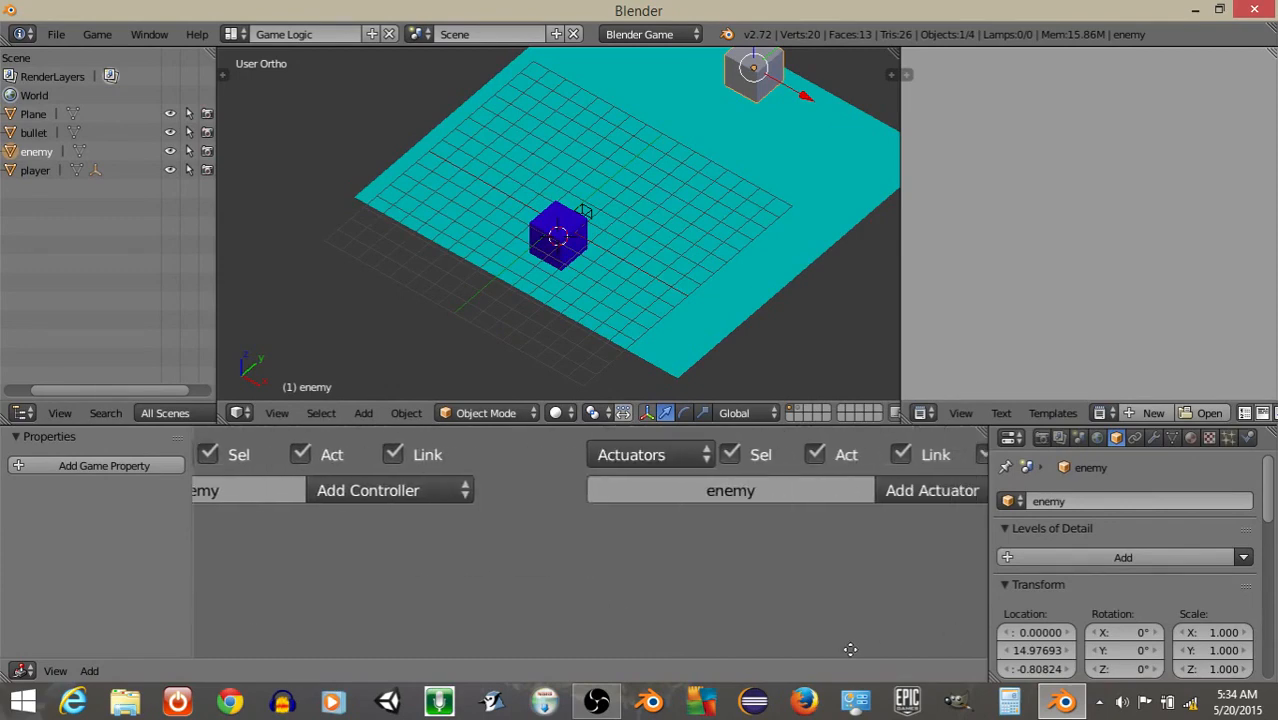
pyautogui.click(854, 488)
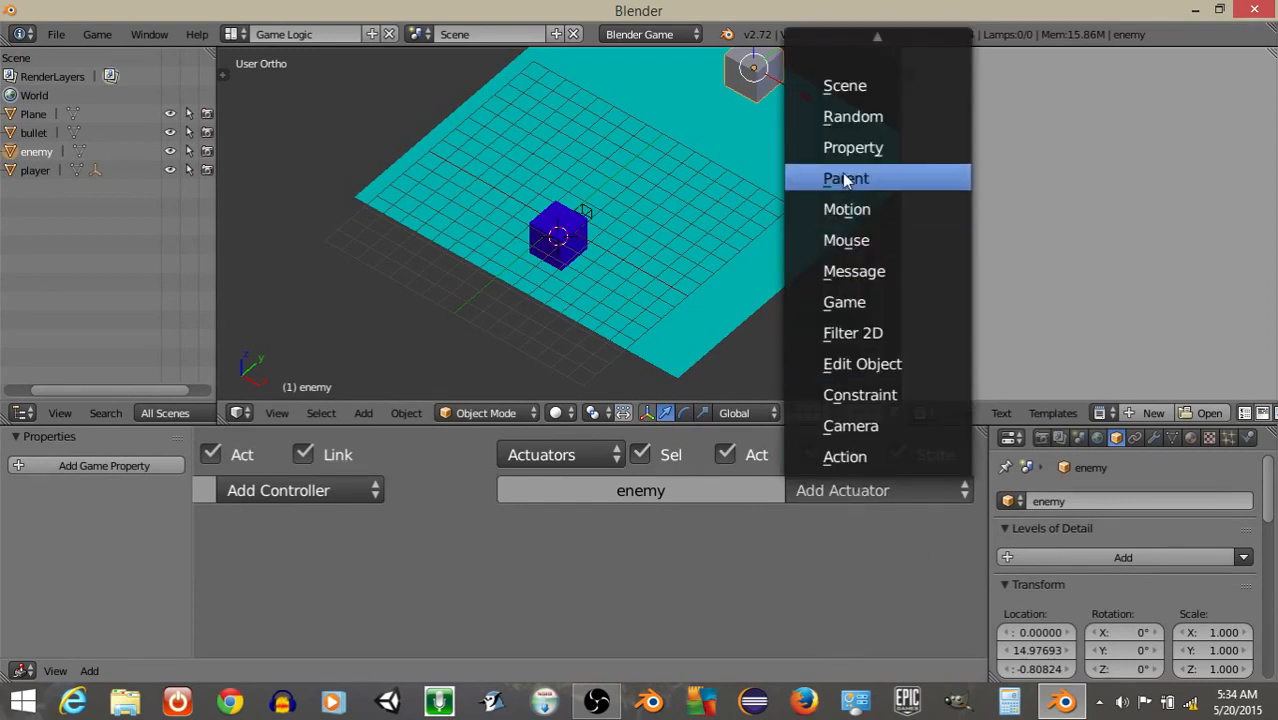
pyautogui.click(856, 271)
# Connect the enemy's Collision sensor to its Message actuator.
pyautogui.hscroll(-5, 889, 616)
pyautogui.scroll(-3, 408, 548)
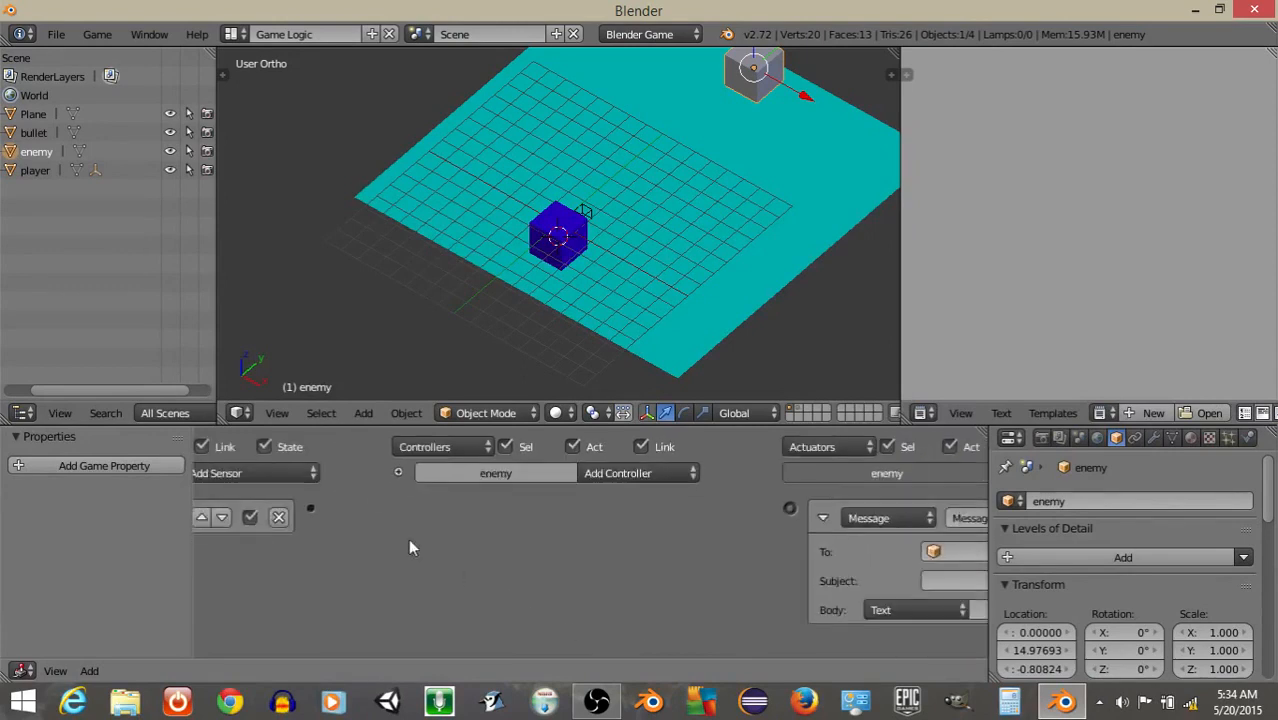
pyautogui.moveTo(312, 510); pyautogui.dragTo(790, 508)
pyautogui.hscroll(3, 828, 525)
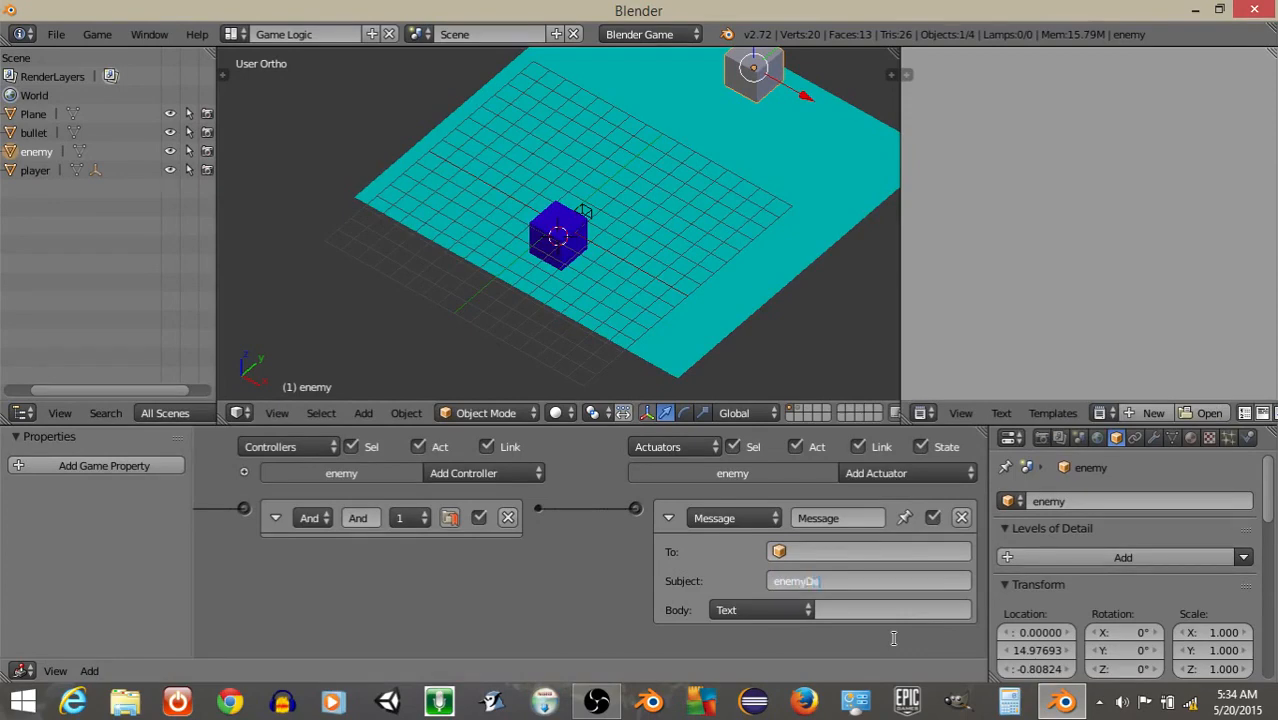
# Set the subject of the enemy's Message actuator to enemyDeath and collapse the actuator.
pyautogui.write('ath')
pyautogui.press('Return')
pyautogui.click(665, 517)
# Add an Edit Object actuator set to End Object to the enemy and connect it to the existing And controller.
pyautogui.click(903, 466)
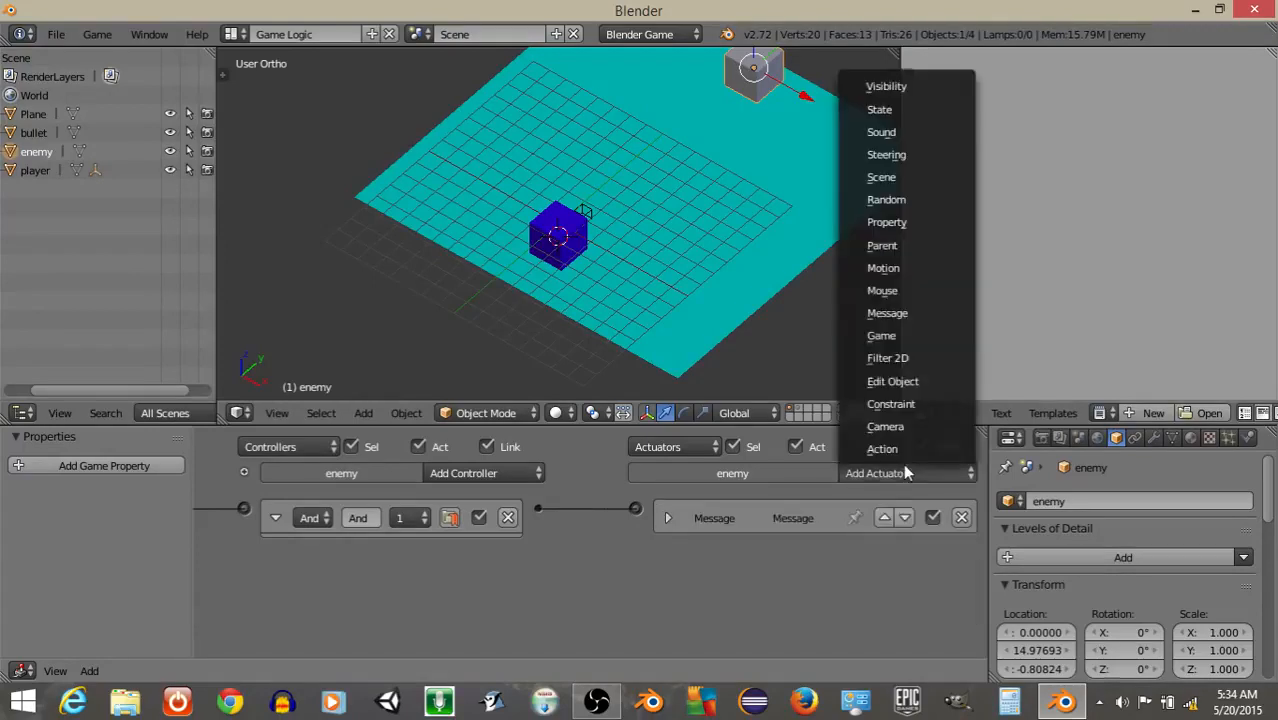
pyautogui.click(904, 379)
pyautogui.click(783, 593)
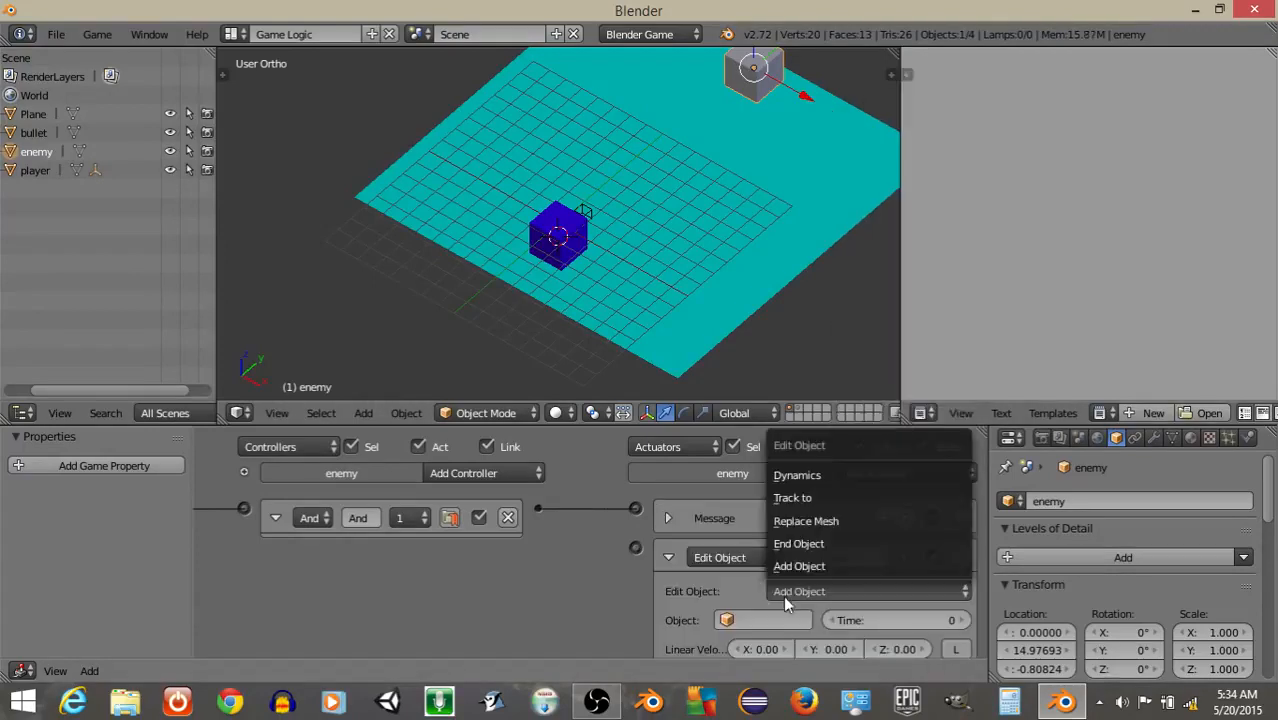
pyautogui.click(804, 541)
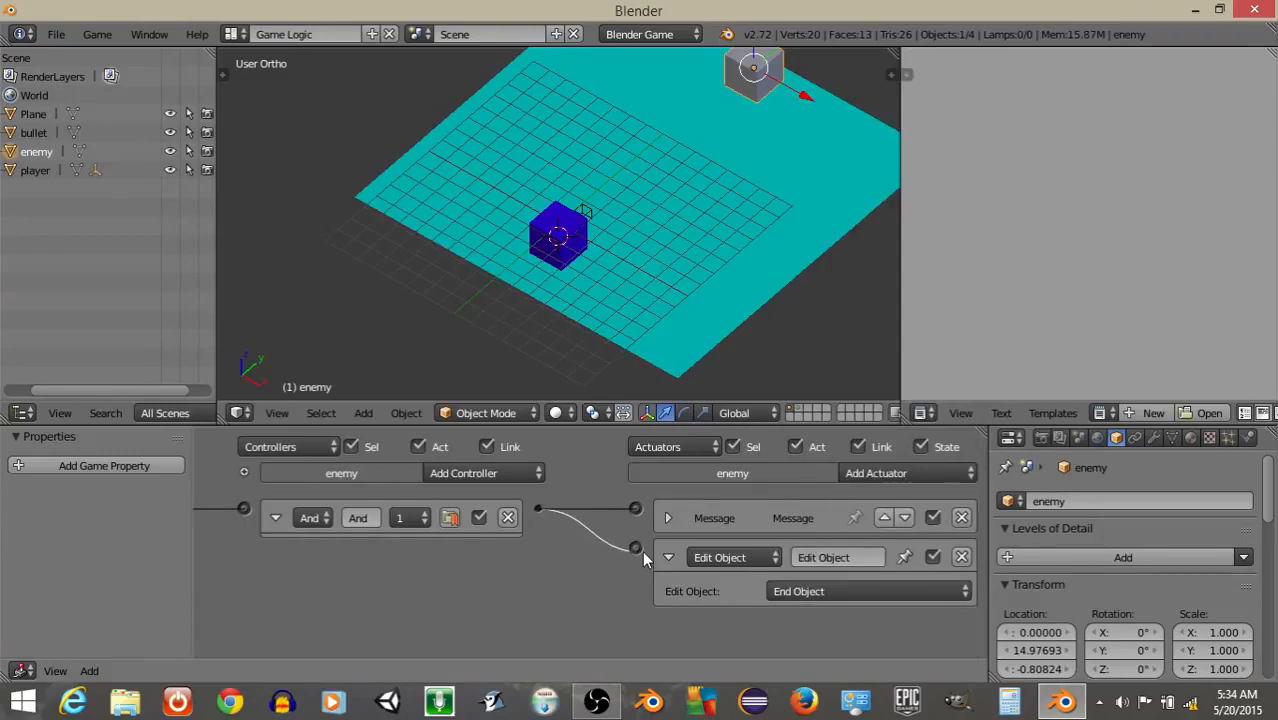
pyautogui.moveTo(642, 550); pyautogui.dragTo(636, 548)
# Set the enemy's physics type to Dynamic.
pyautogui.click(1248, 438)
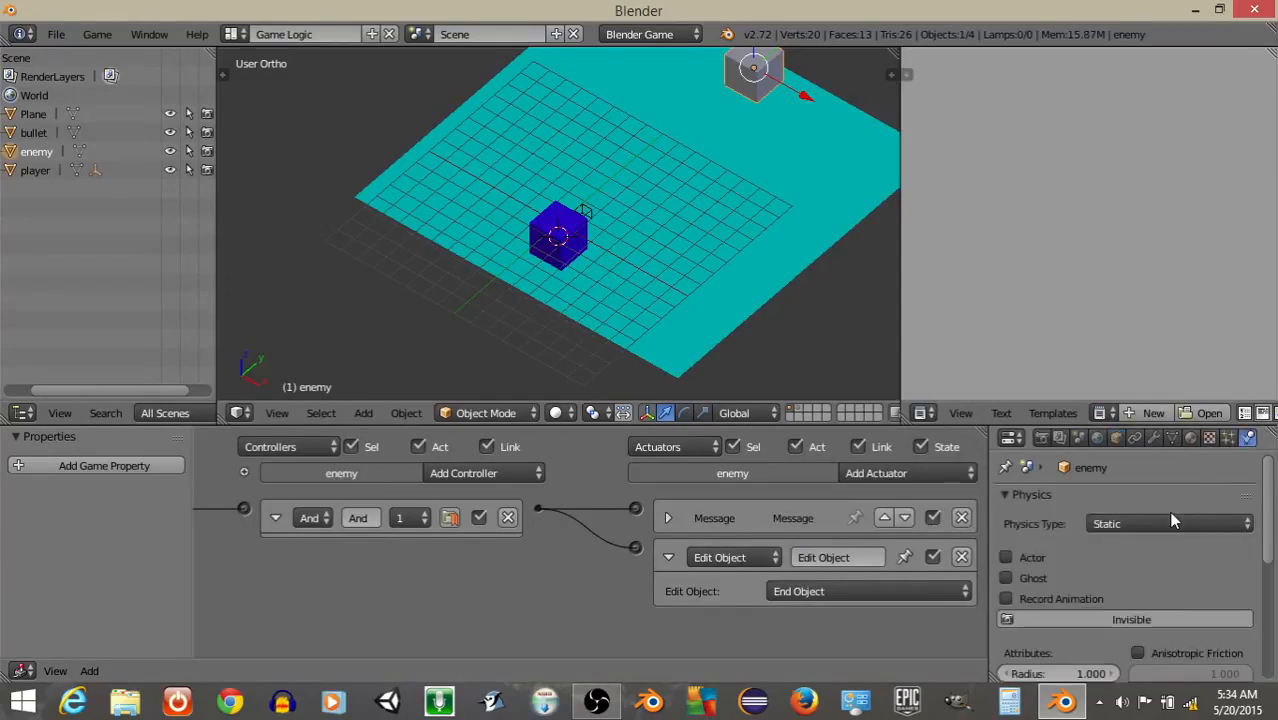
pyautogui.click(1141, 524)
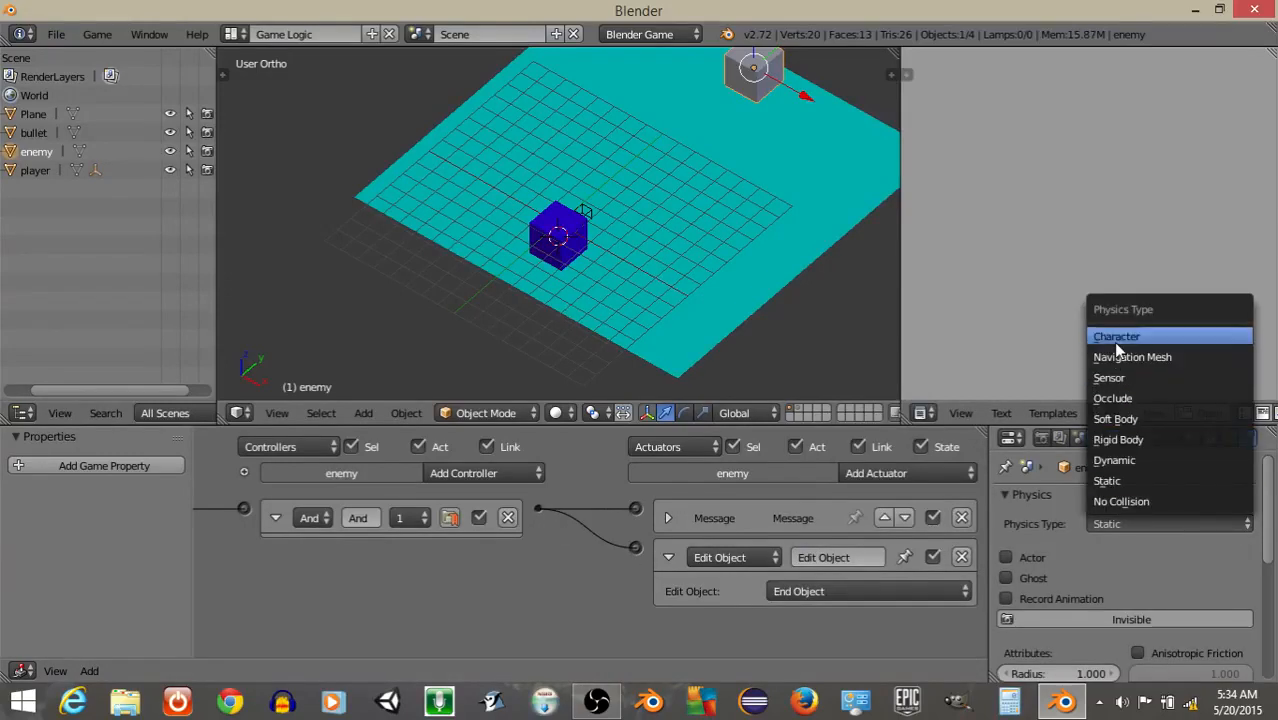
pyautogui.click(1113, 460)
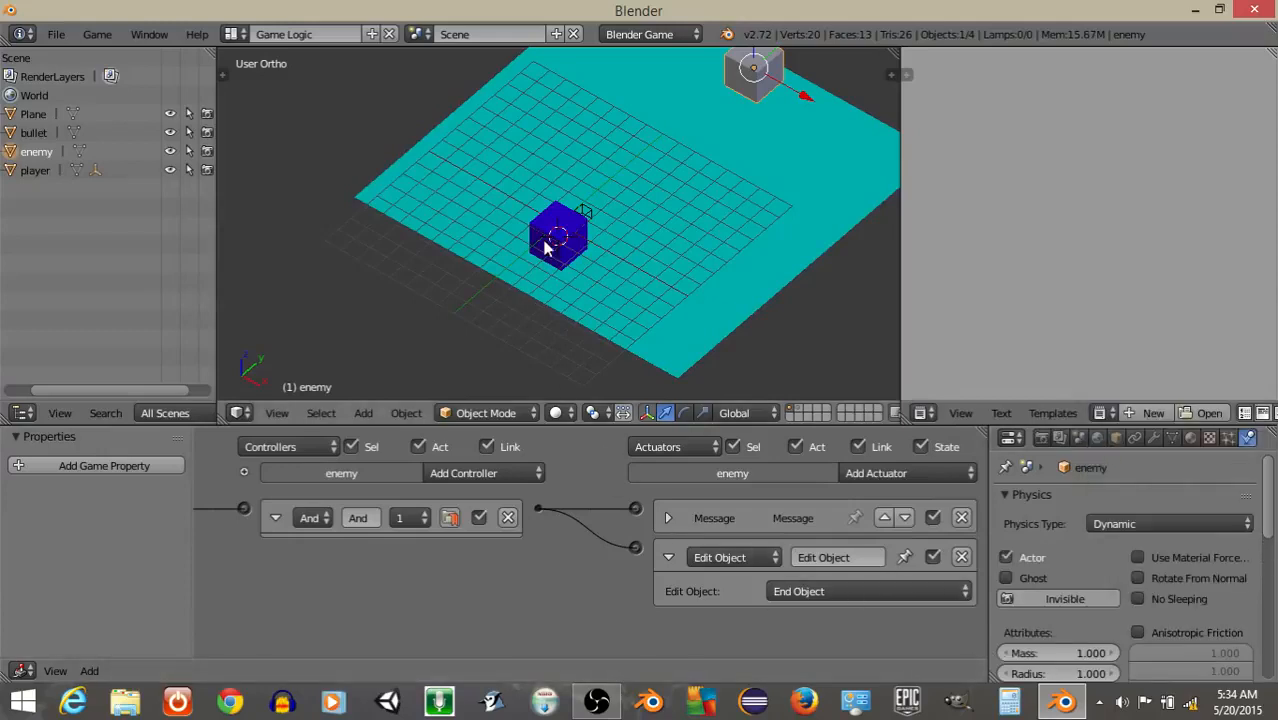
# Test-run the game and shoot at the enemy with the whole plane in view.
pyautogui.press('p')
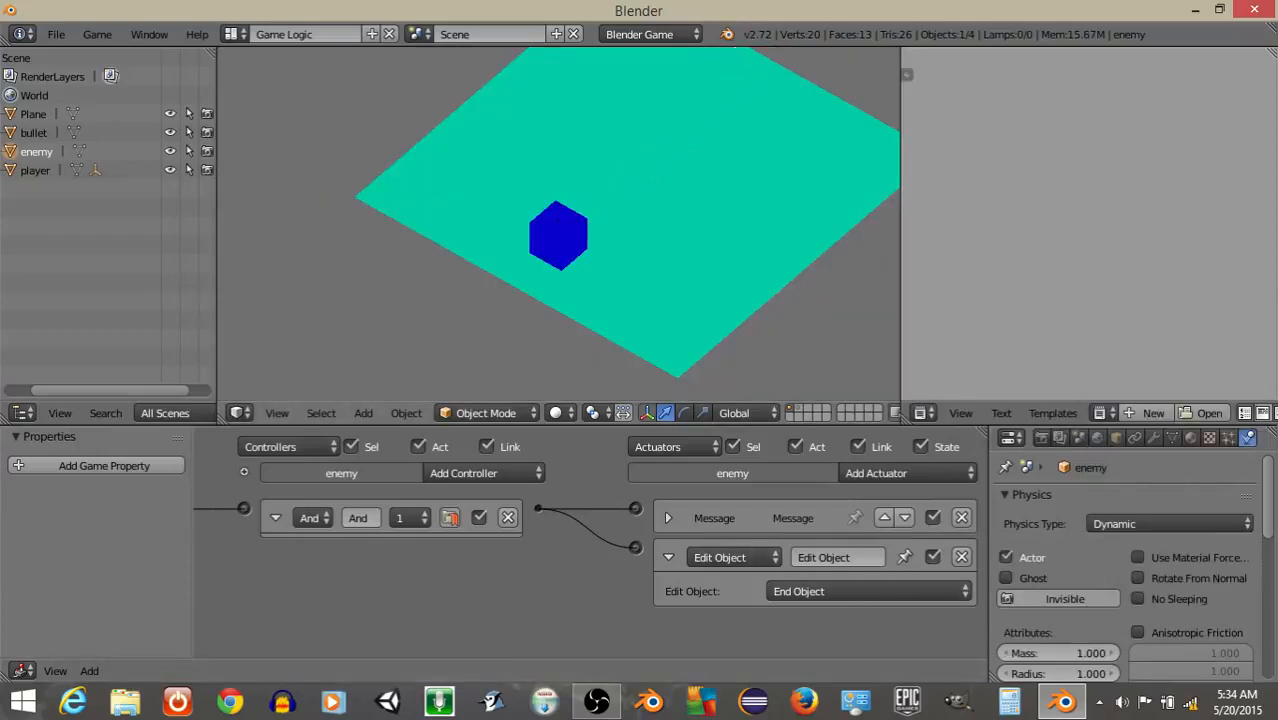
pyautogui.press('Escape')
pyautogui.scroll(-5, 555, 237)
pyautogui.press('p')
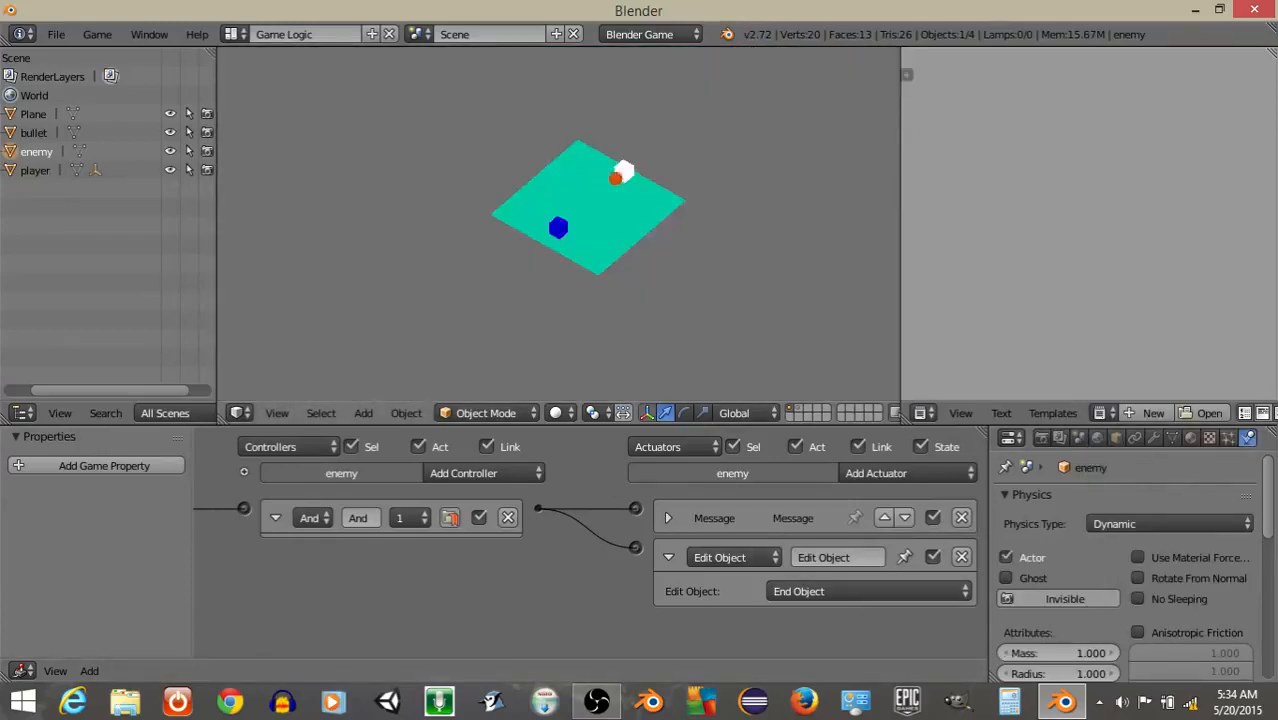
pyautogui.press('Escape')
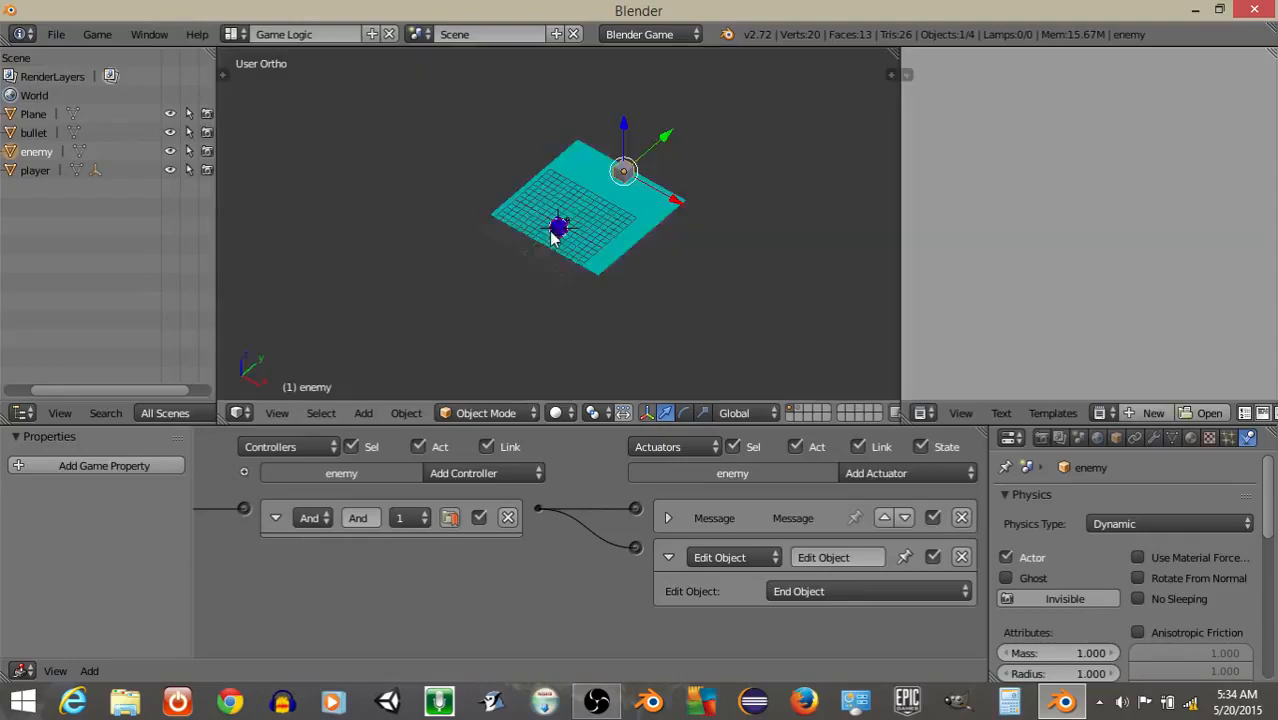
# Inspect the settings of the bullet's Always and Collision sensors on its hidden layer.
pyautogui.click(801, 418)
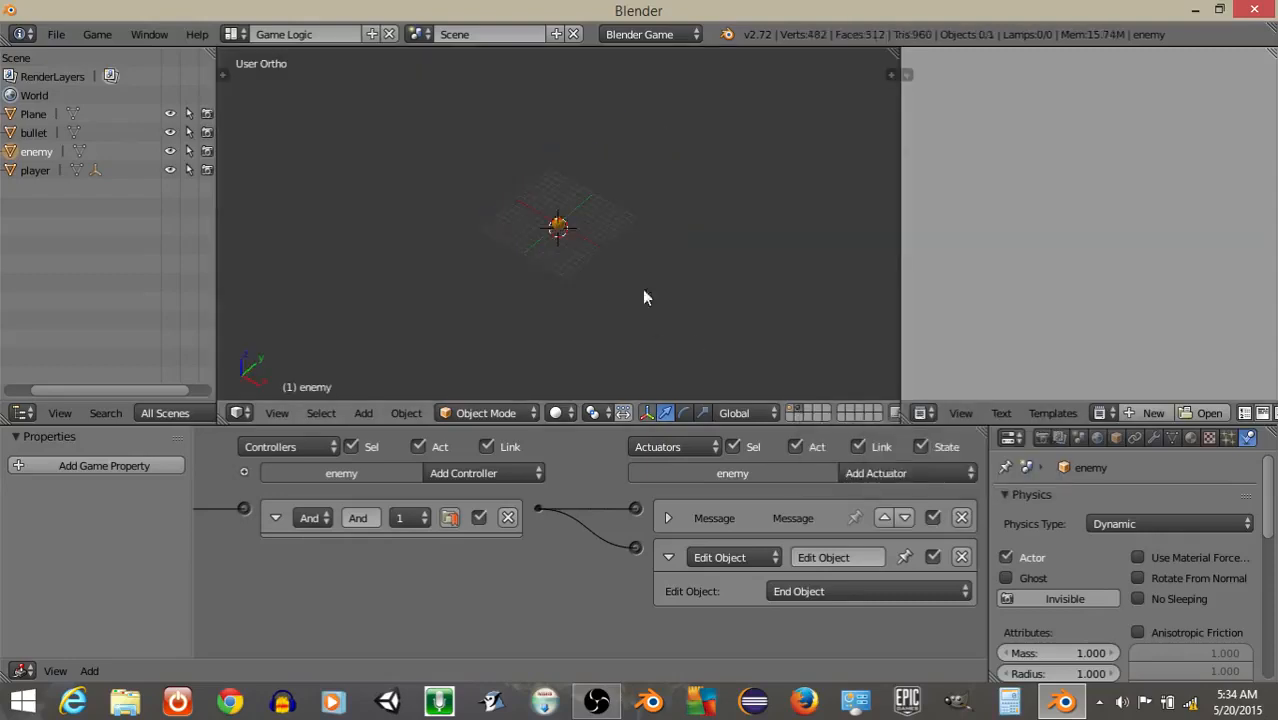
pyautogui.rightClick(556, 223)
pyautogui.moveTo(482, 518); pyautogui.dragTo(868, 515, button='middle')
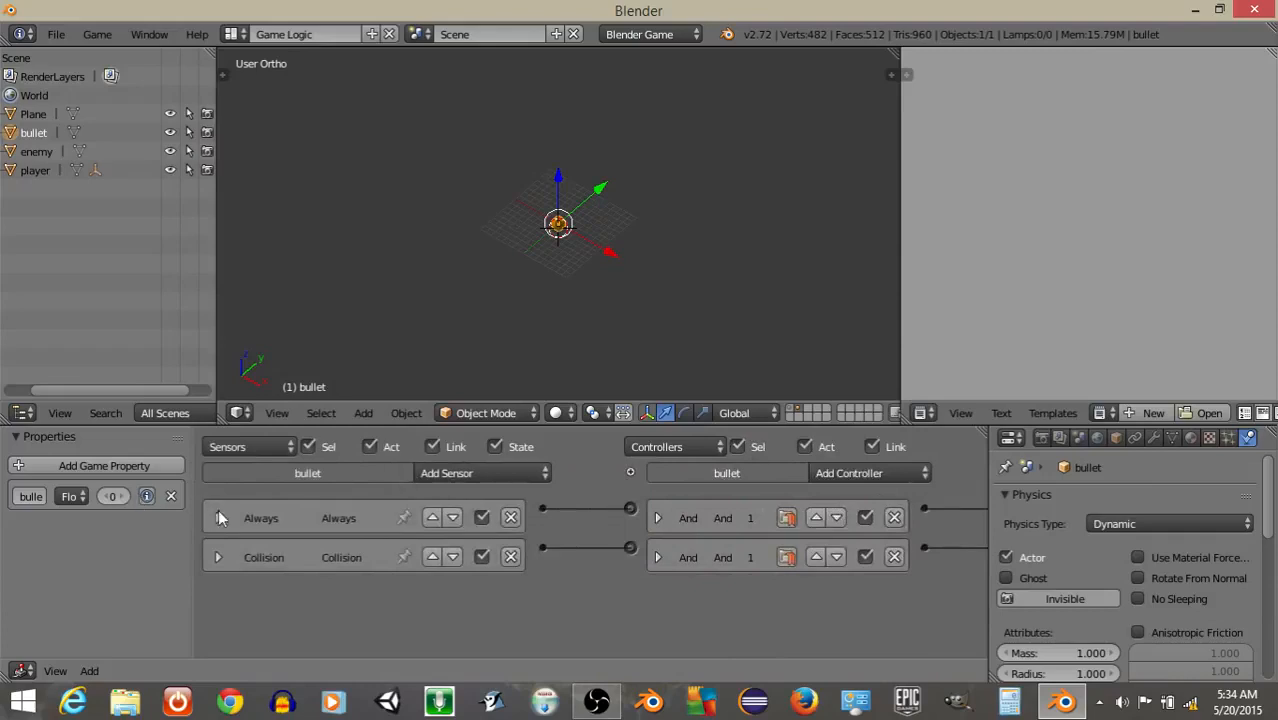
pyautogui.click(218, 518)
pyautogui.click(216, 520)
pyautogui.click(216, 559)
pyautogui.click(216, 559)
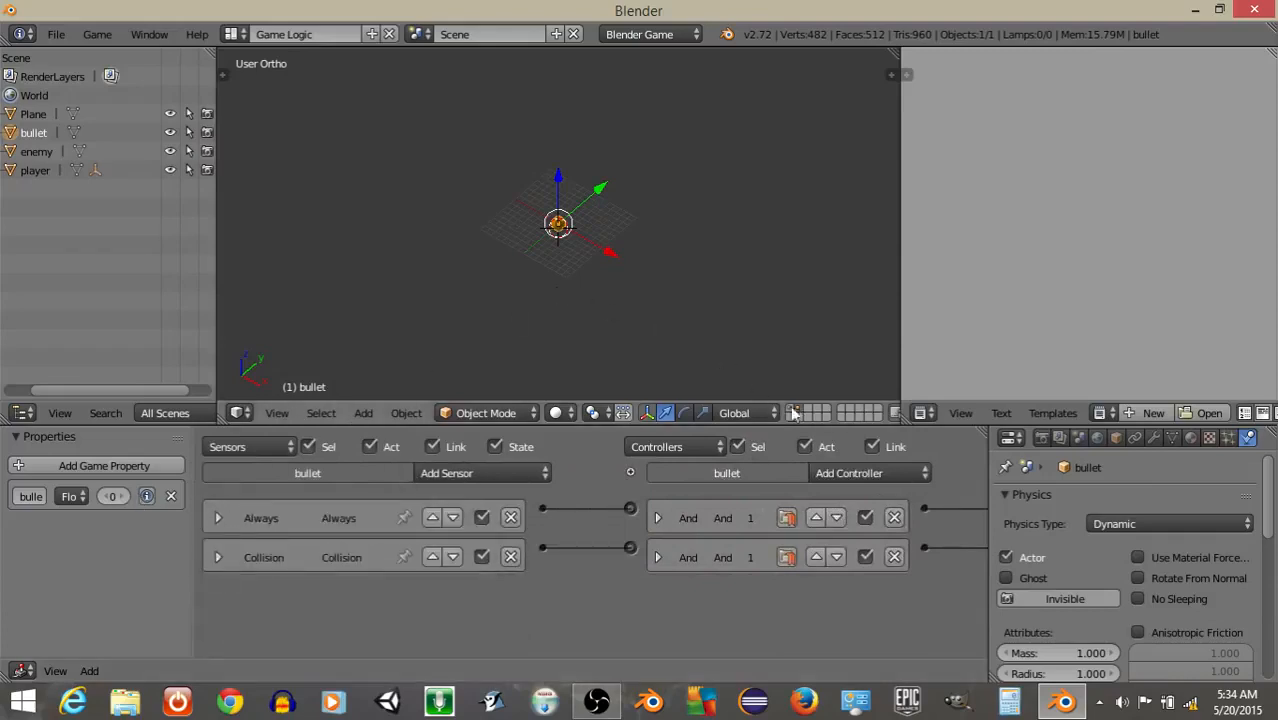
# Add a Float game property named enemy to the enemy cube and test-run the game.
pyautogui.scroll(7, 601, 210)
pyautogui.rightClick(767, 92)
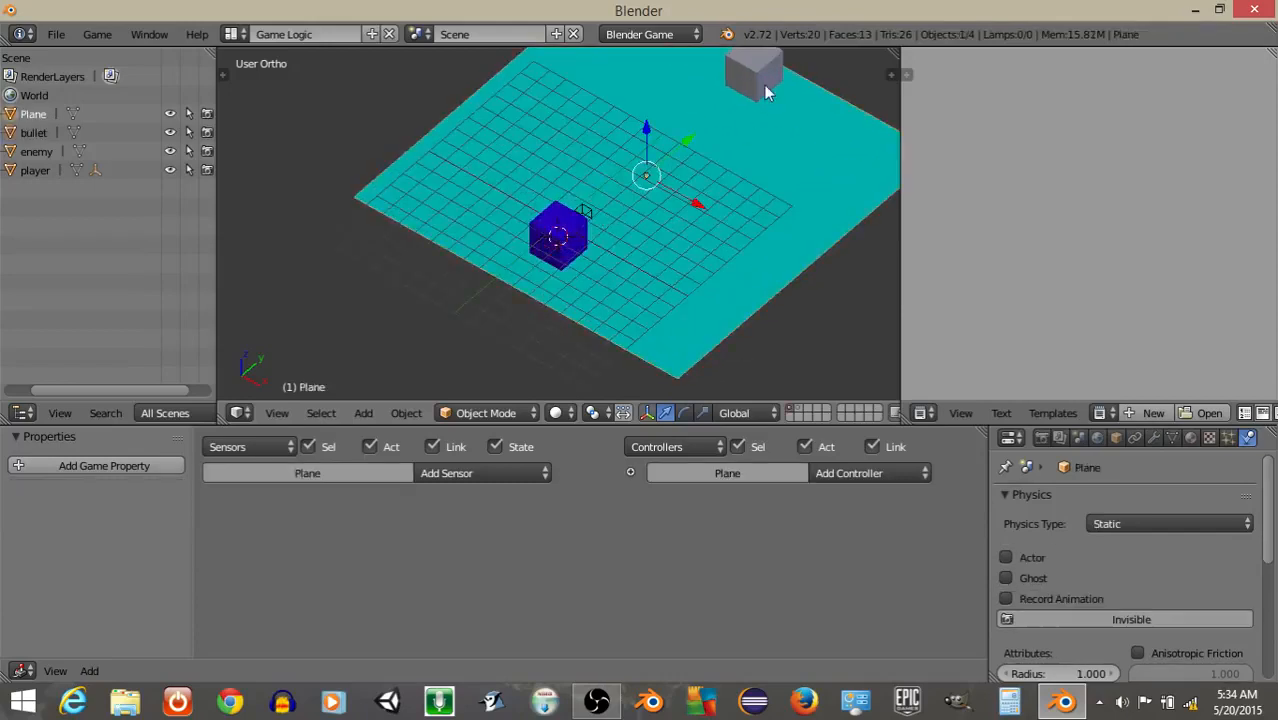
pyautogui.rightClick(755, 72)
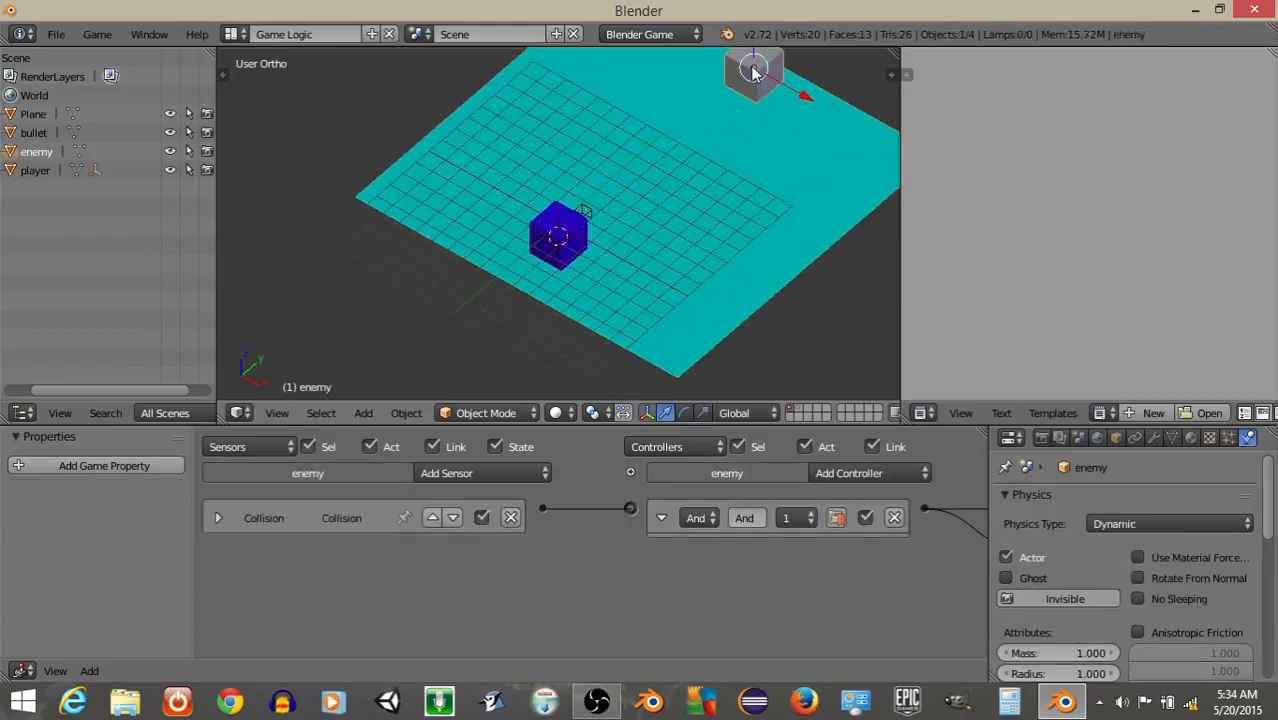
pyautogui.click(96, 462)
pyautogui.click(25, 495)
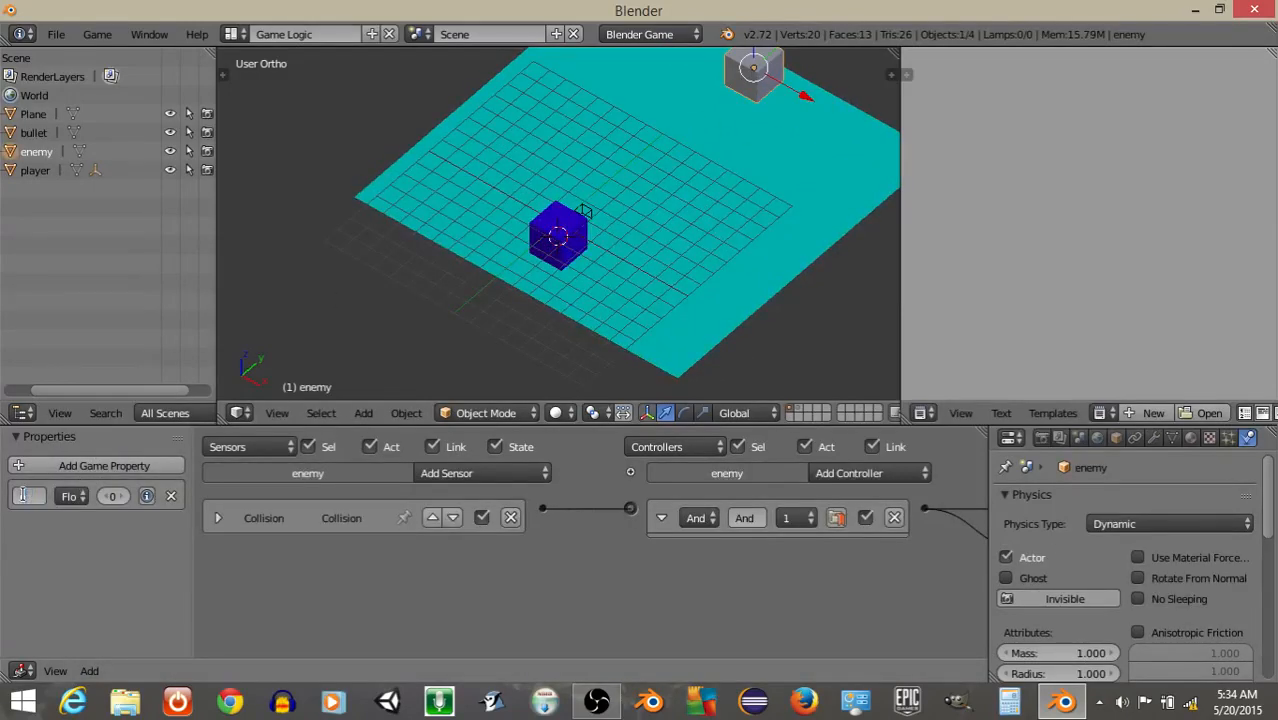
pyautogui.press('Return')
pyautogui.moveTo(191, 566); pyautogui.dragTo(300, 566)
pyautogui.press('p')
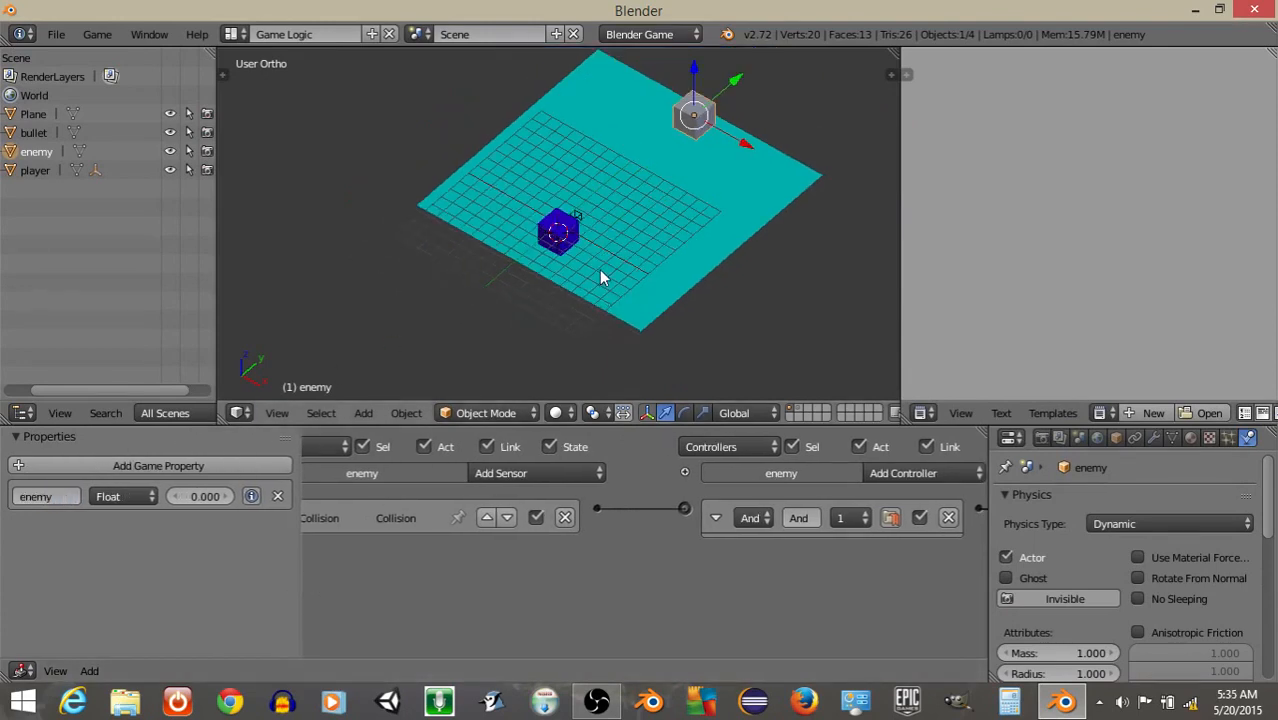
pyautogui.press('Escape')
# Give the enemy cube a new material with a red diffuse color.
pyautogui.click(1116, 438)
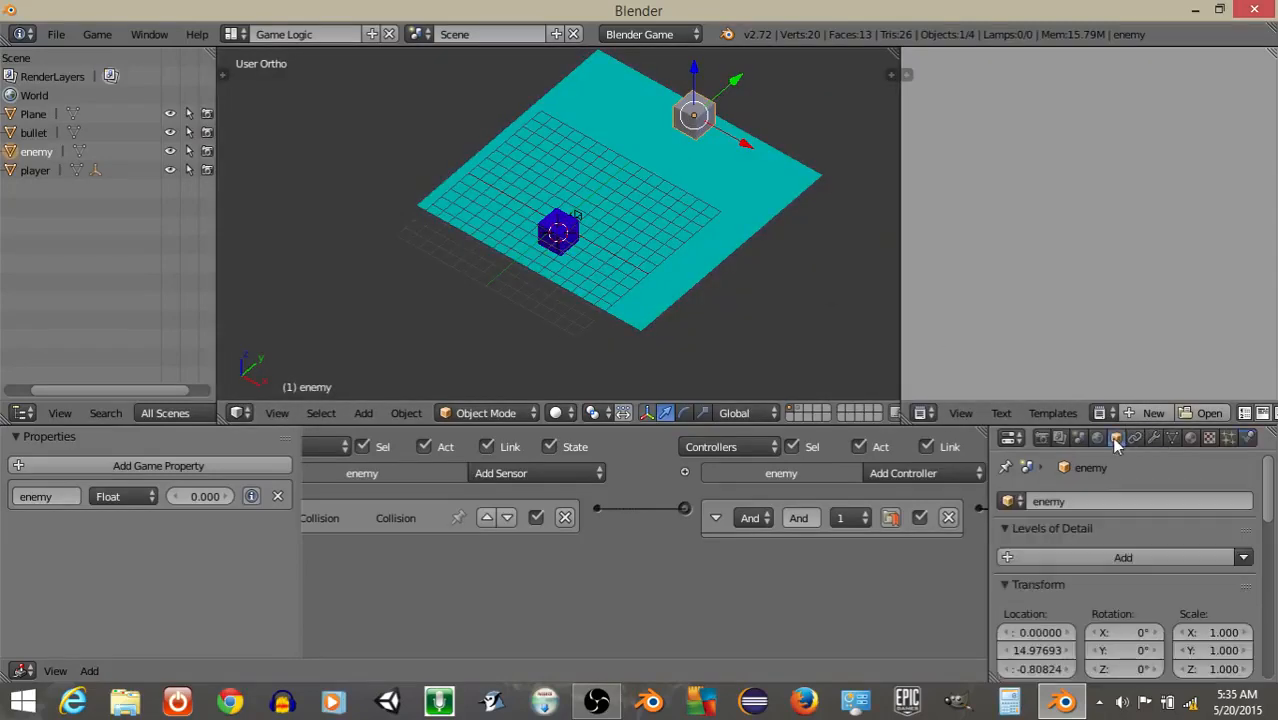
pyautogui.click(1190, 438)
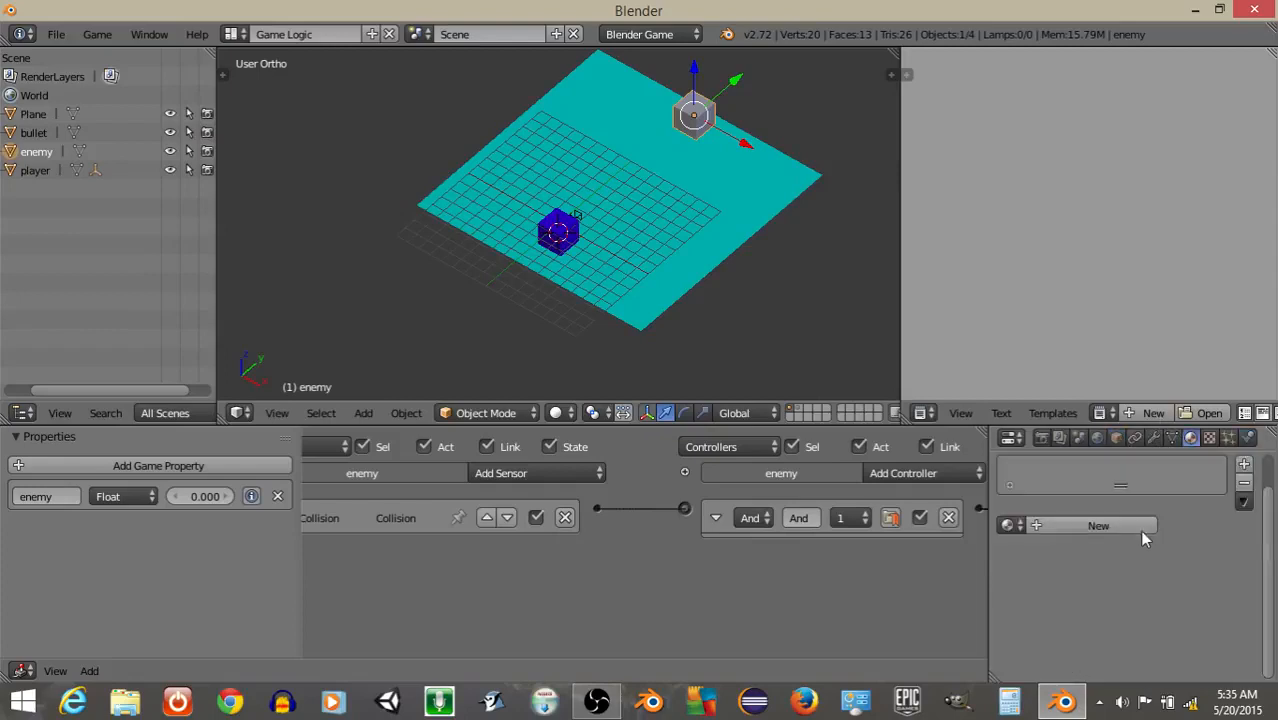
pyautogui.click(1064, 527)
pyautogui.scroll(-5, 1068, 525)
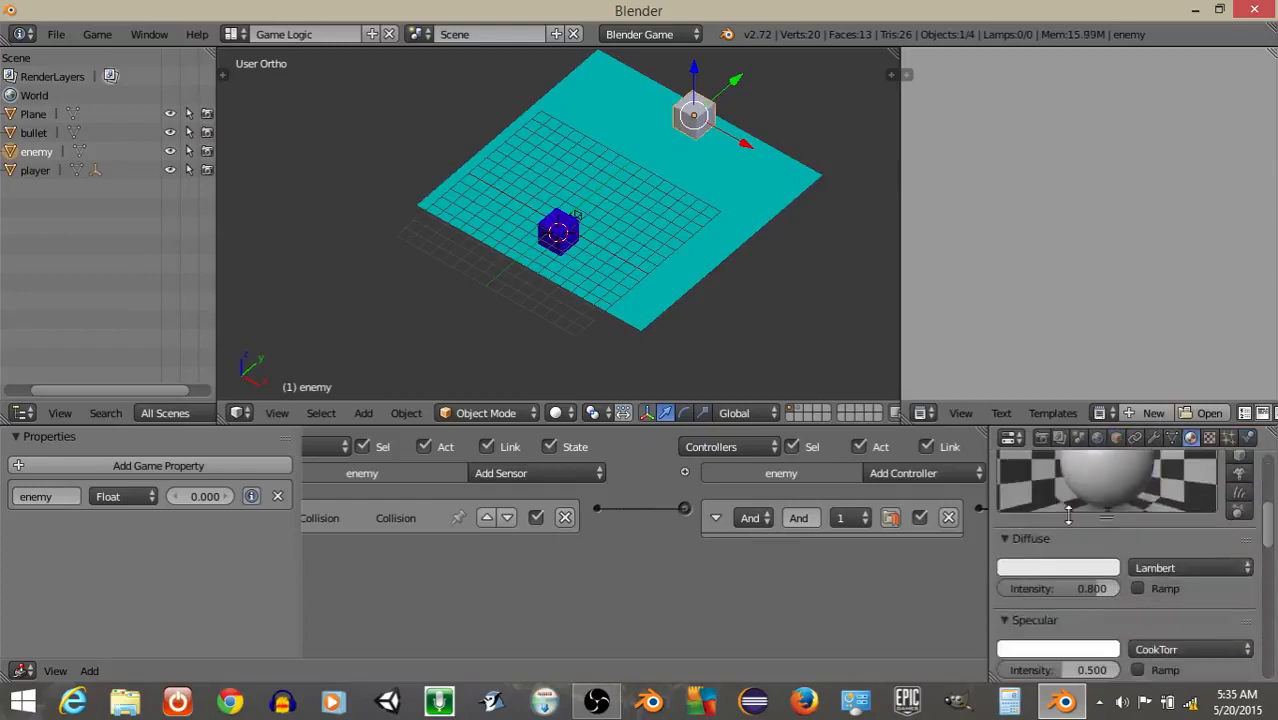
pyautogui.click(1076, 568)
pyautogui.moveTo(1018, 386); pyautogui.dragTo(1022, 455)
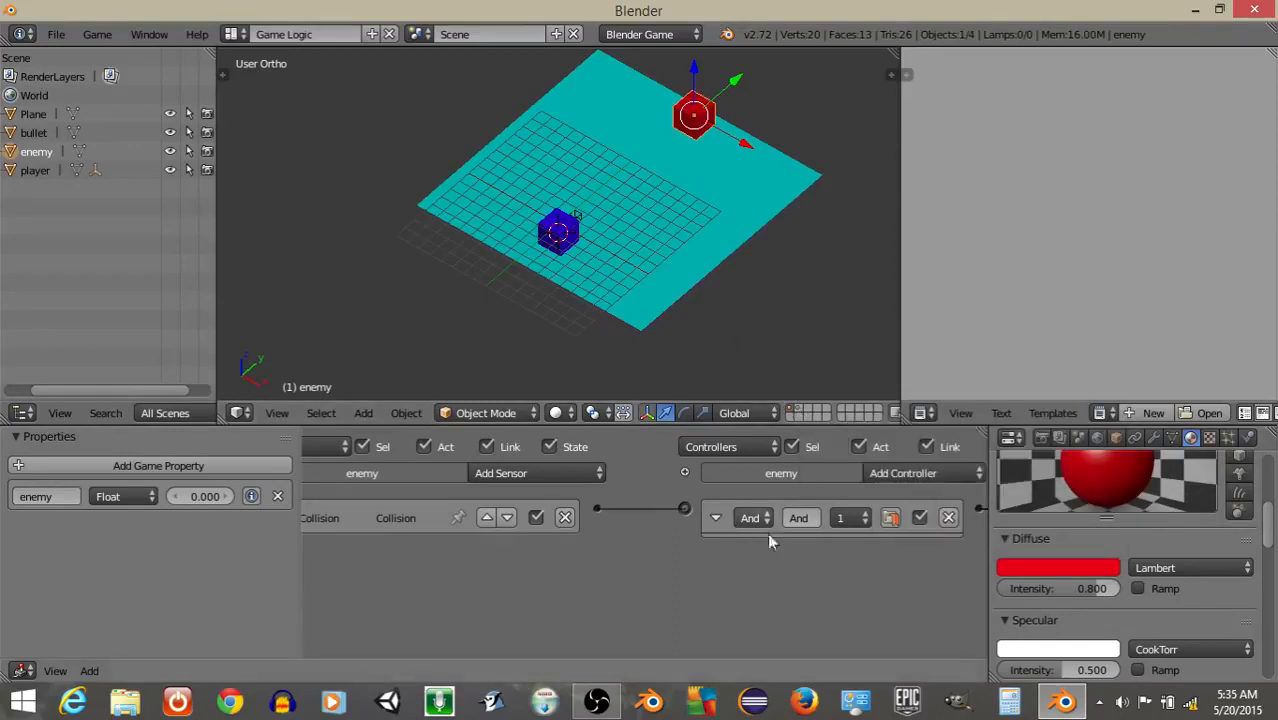
# Check the subject of the enemy's Message actuator.
pyautogui.moveTo(767, 532); pyautogui.dragTo(373, 553, button='middle')
pyautogui.click(668, 518)
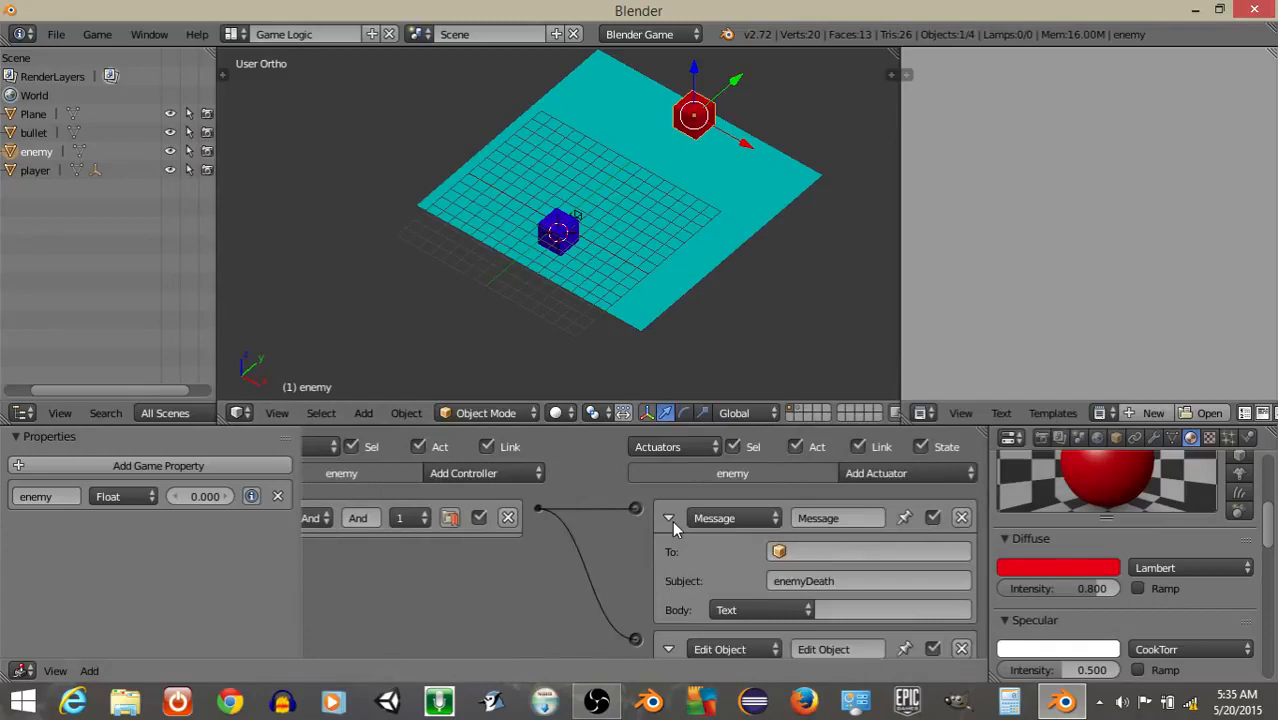
pyautogui.click(672, 521)
pyautogui.moveTo(540, 542); pyautogui.dragTo(964, 580, button='middle')
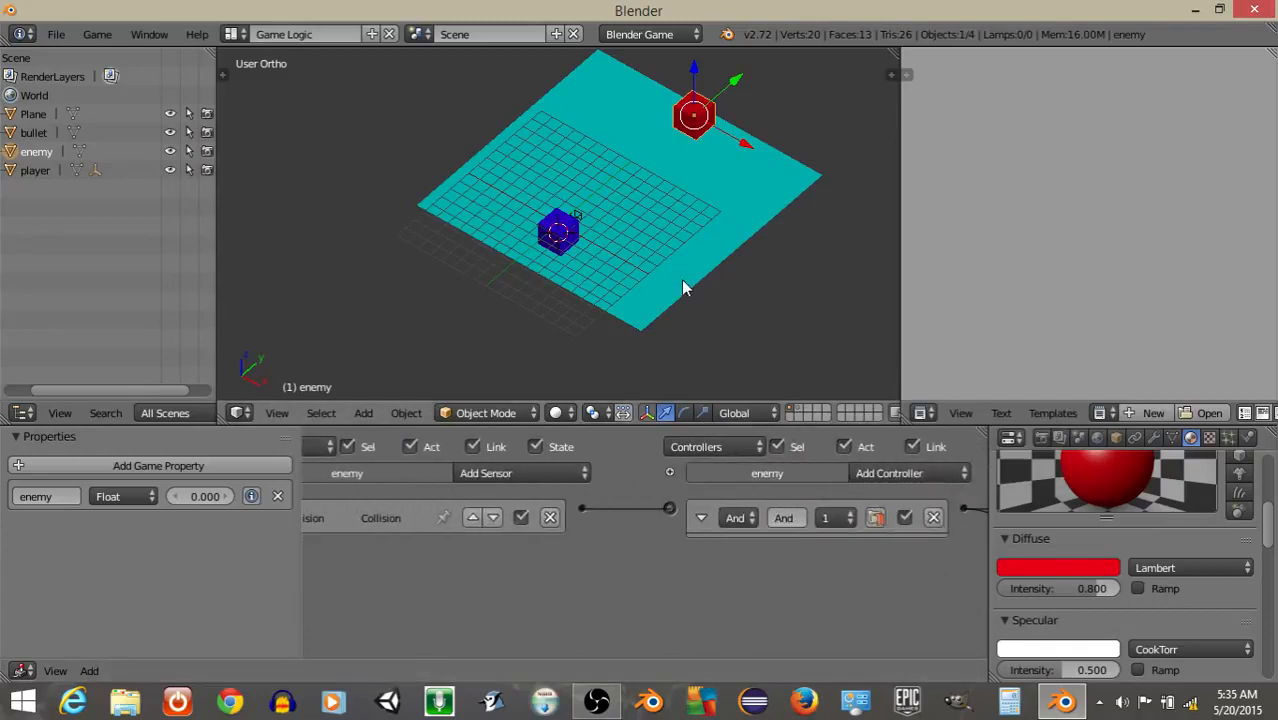
# Add a cube-shaped empty and place it directly above the enemy cube.
pyautogui.press('space')
pyautogui.write('add empty')
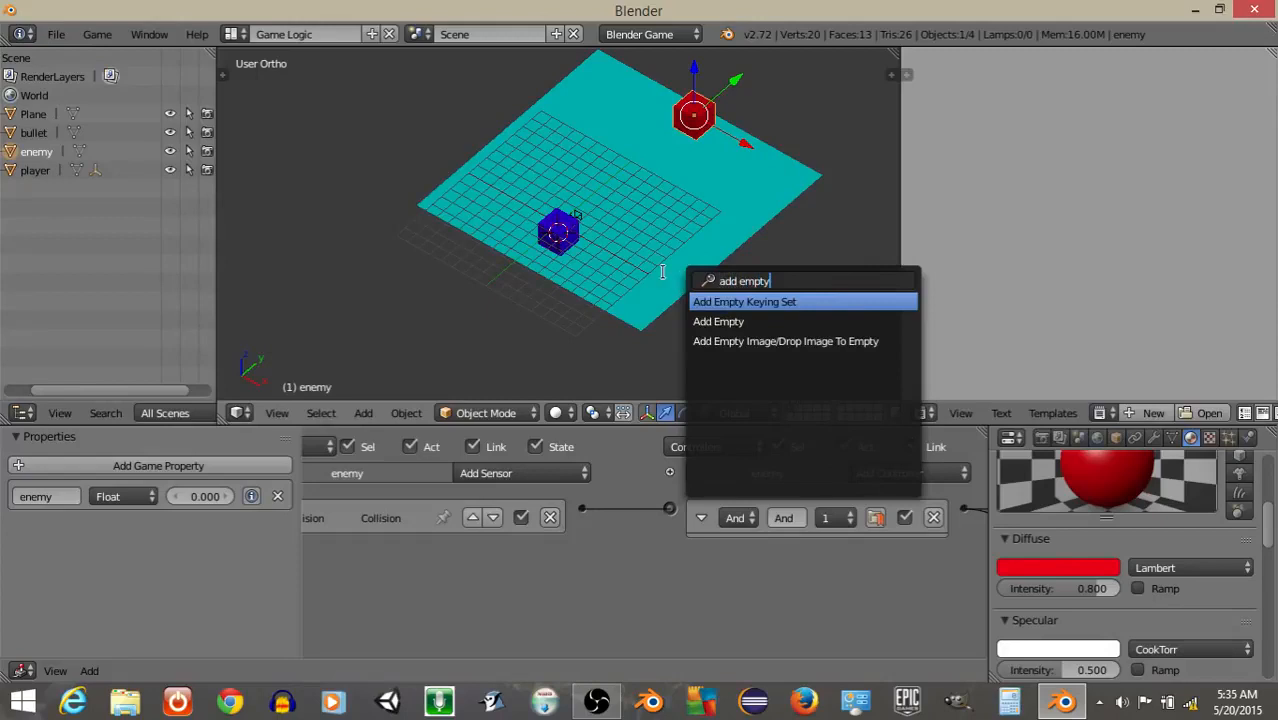
pyautogui.click(718, 321)
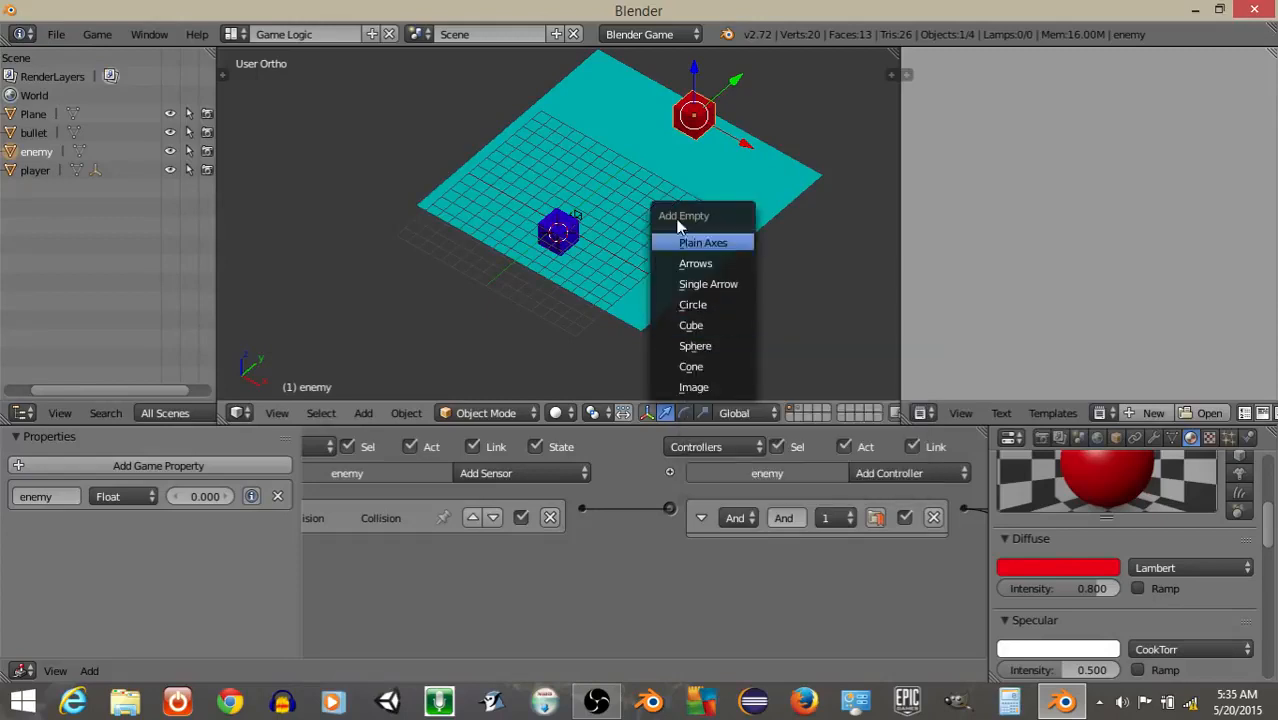
pyautogui.click(699, 326)
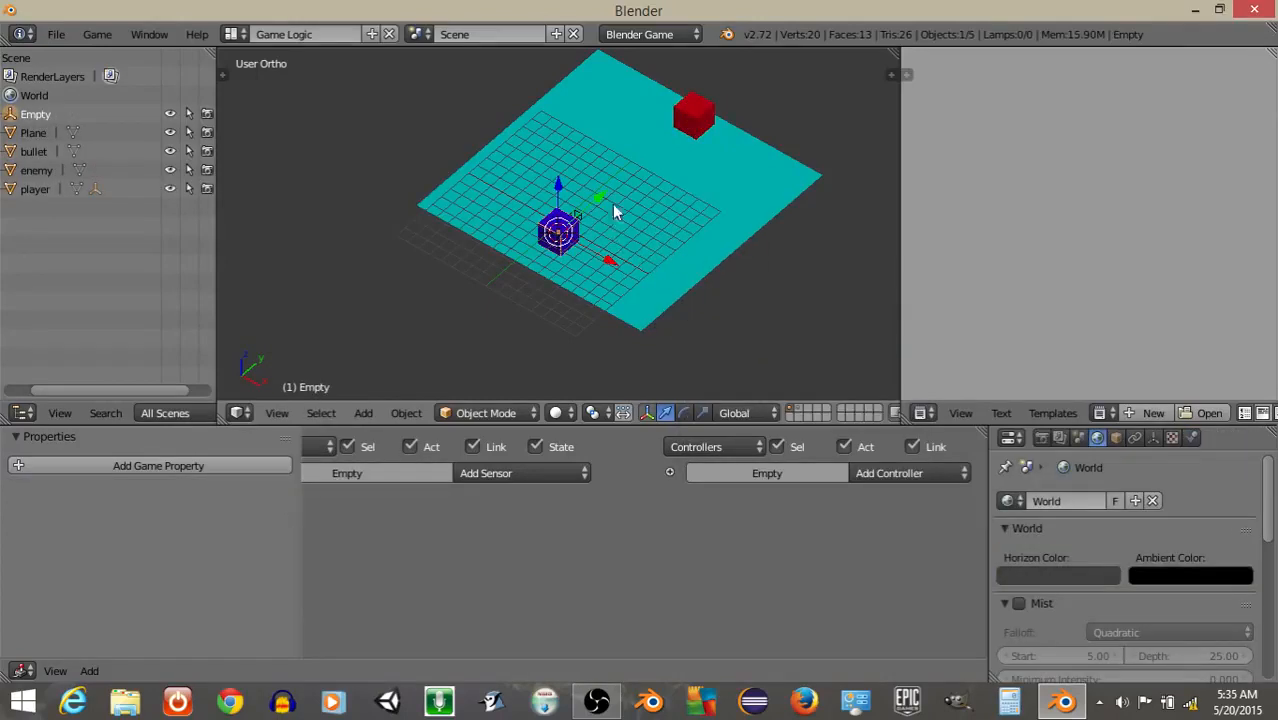
pyautogui.press('g')
pyautogui.click(754, 104)
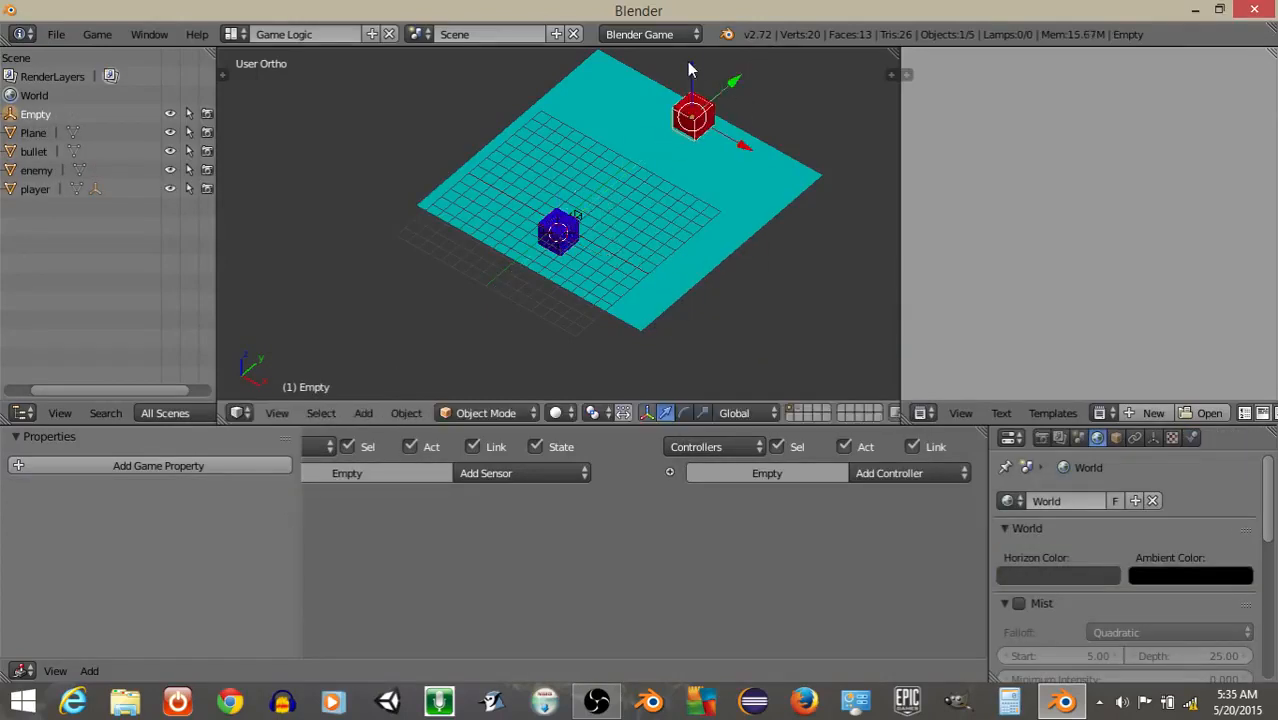
pyautogui.press('g')
pyautogui.click(676, 374)
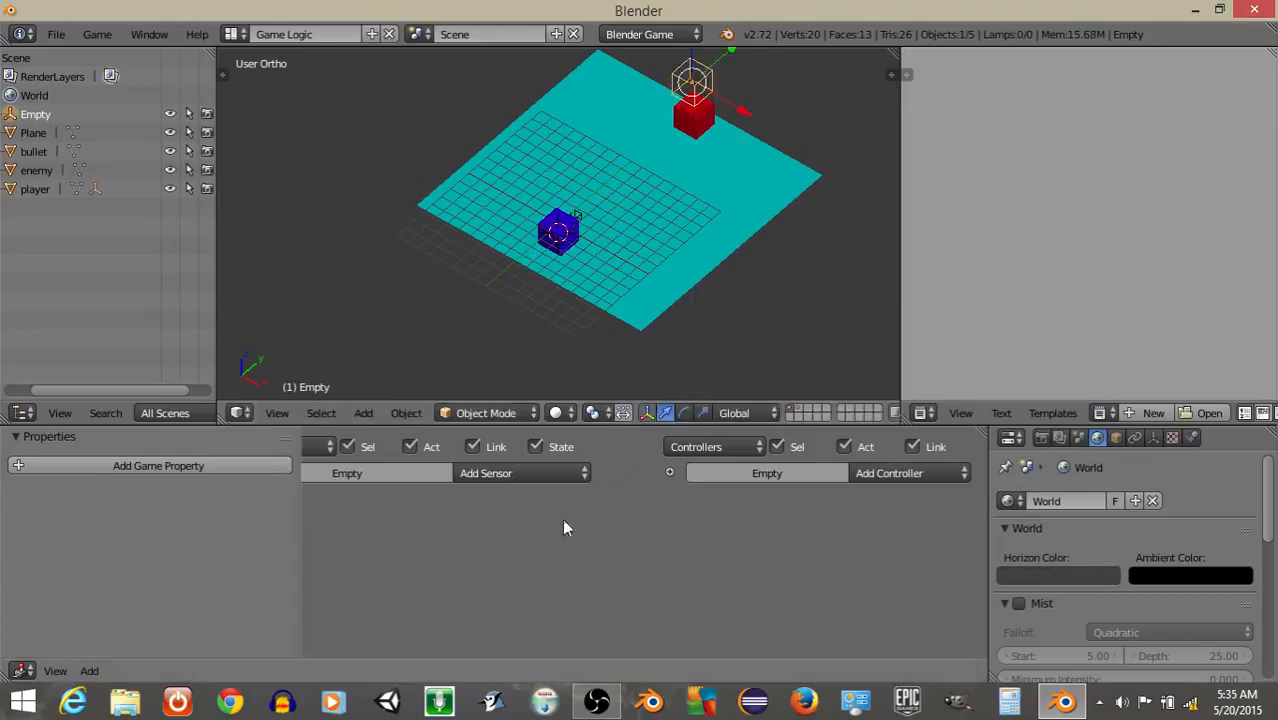
# Add a Message sensor with the subject enemyDeath to the empty and collapse it.
pyautogui.keyDown('ctrl'); pyautogui.hscroll(-2, 600, 500); pyautogui.keyUp('ctrl')
pyautogui.click(613, 468)
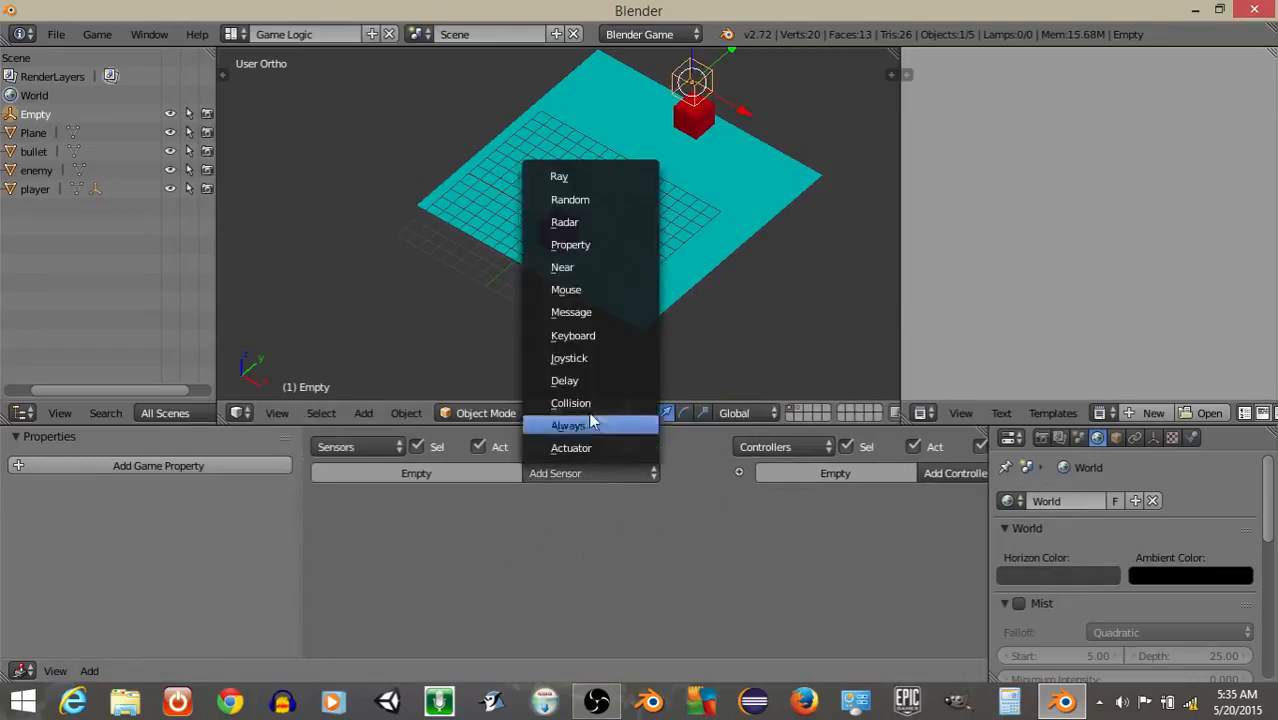
pyautogui.click(565, 312)
pyautogui.click(474, 585)
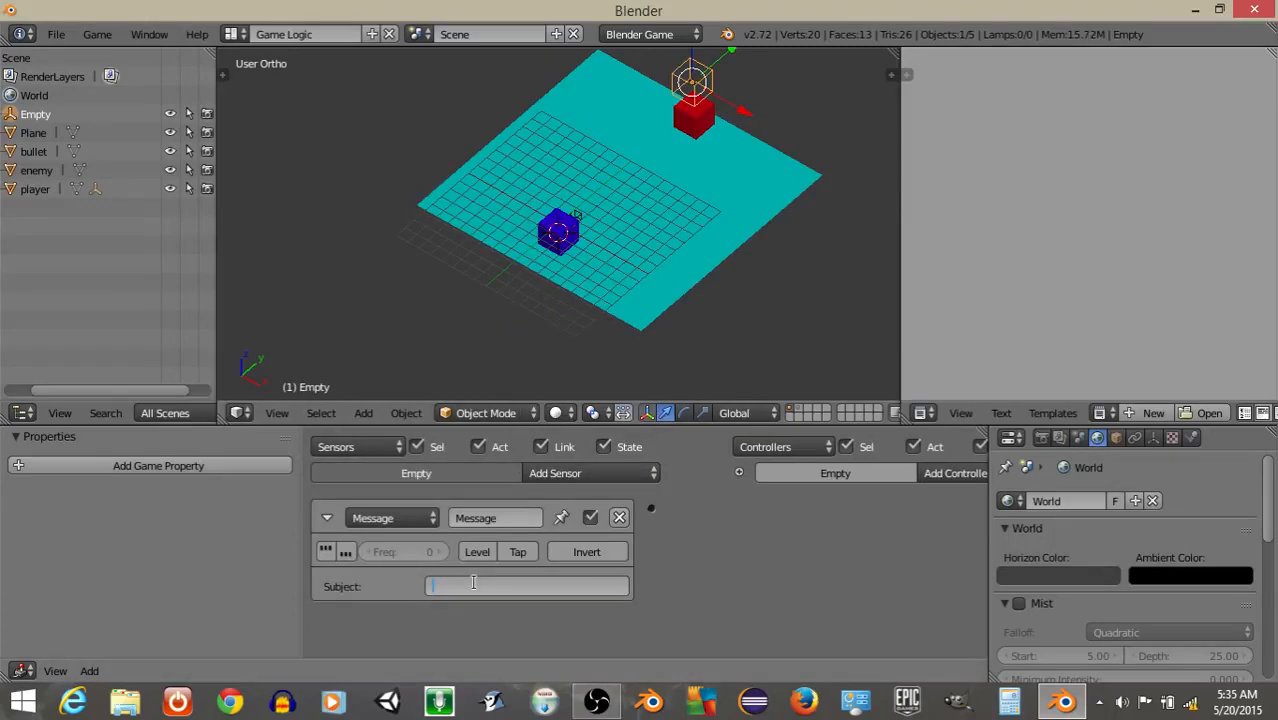
pyautogui.write('enemyDeath')
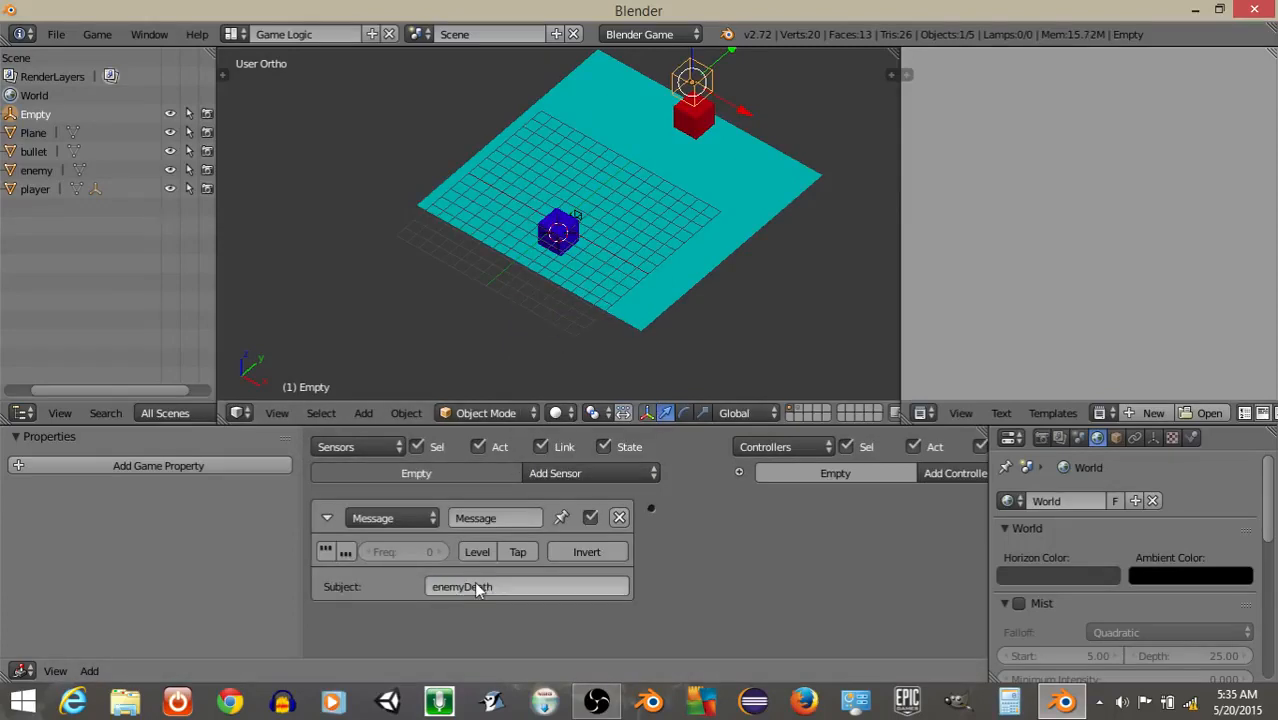
pyautogui.press('Return')
pyautogui.click(326, 518)
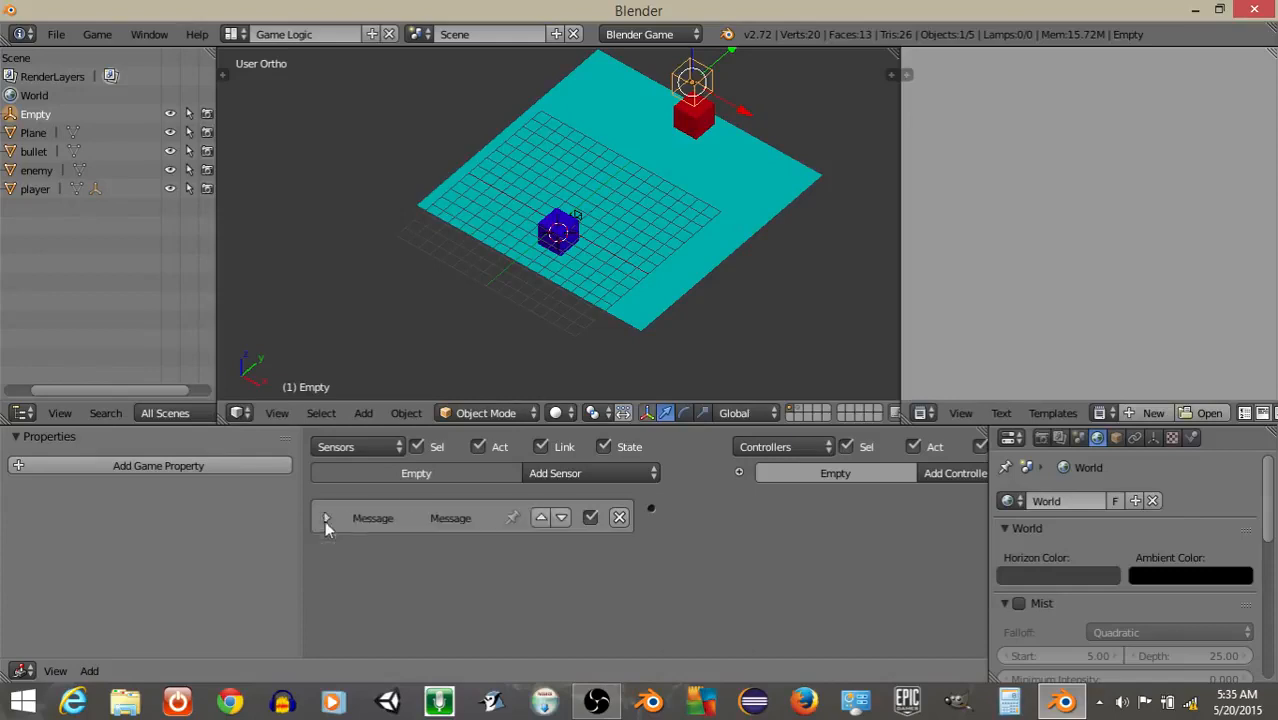
# Add an Edit Object actuator set to Add Object to the empty and connect its Message sensor to it.
pyautogui.keyDown('ctrl'); pyautogui.hscroll(8, 650, 520); pyautogui.keyUp('ctrl')
pyautogui.click(907, 468)
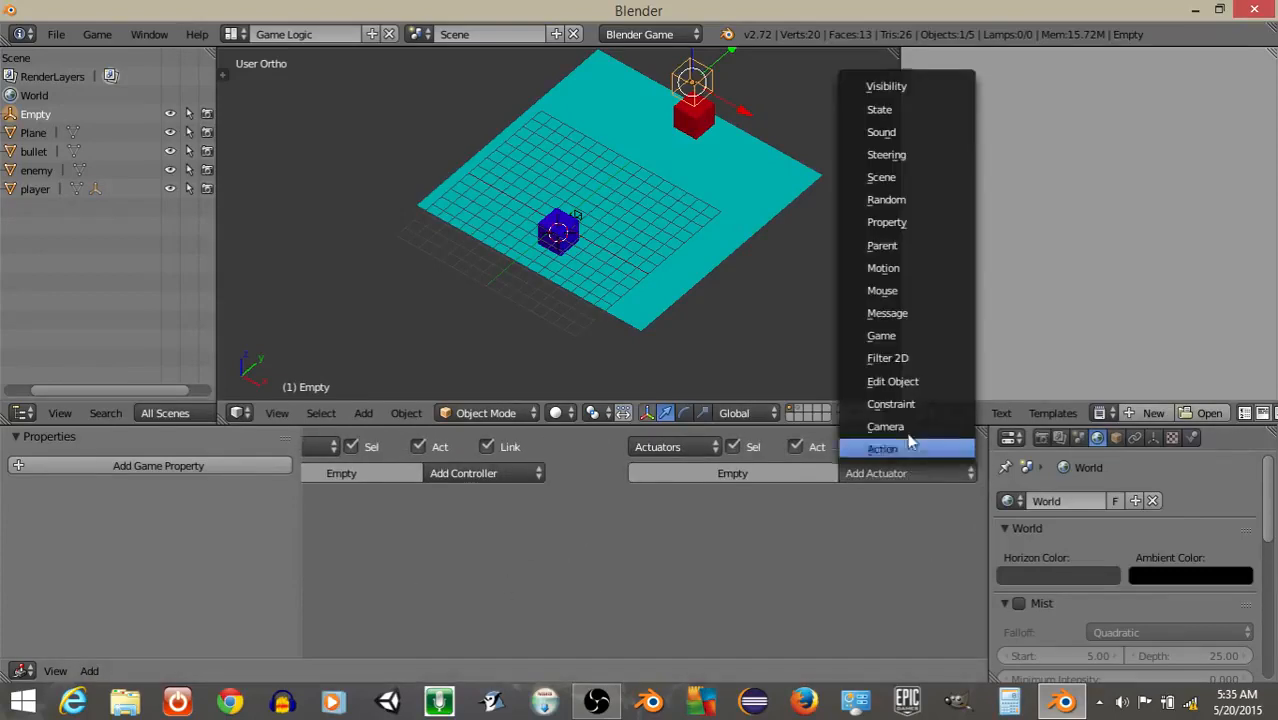
pyautogui.click(908, 380)
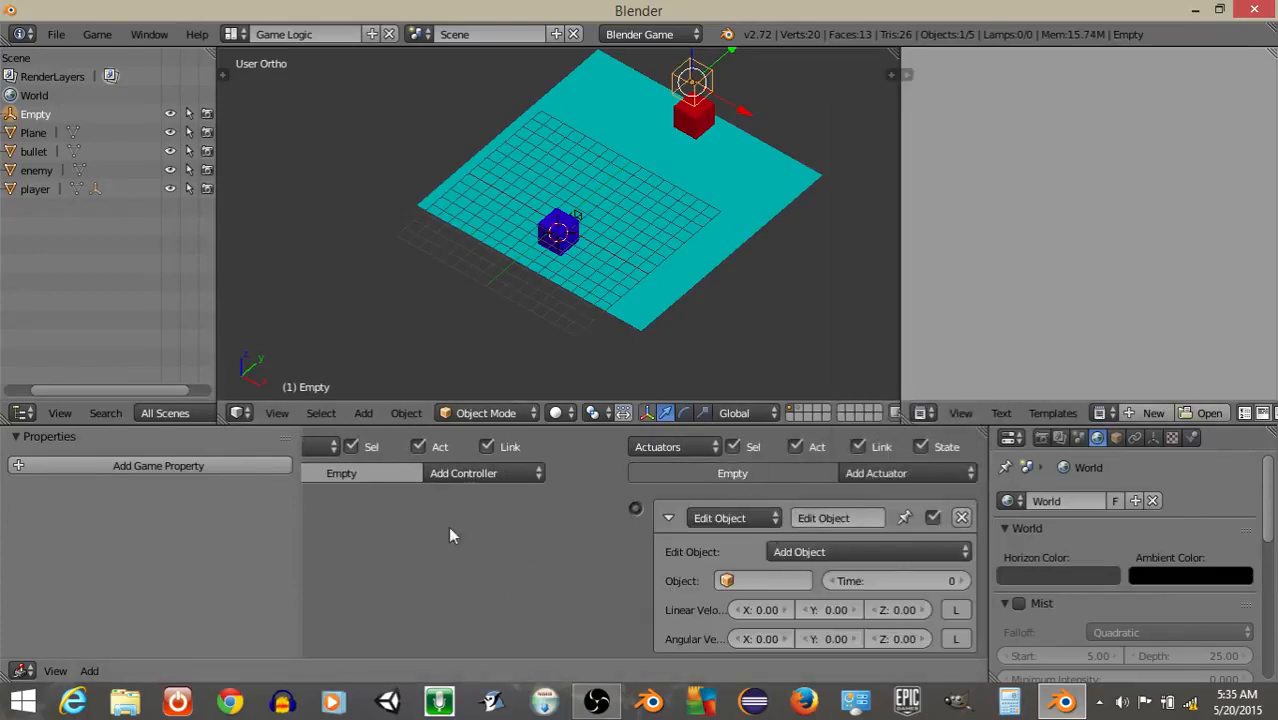
pyautogui.keyDown('ctrl'); pyautogui.hscroll(-5, 500, 548); pyautogui.keyUp('ctrl')
pyautogui.moveTo(334, 511); pyautogui.dragTo(848, 514)
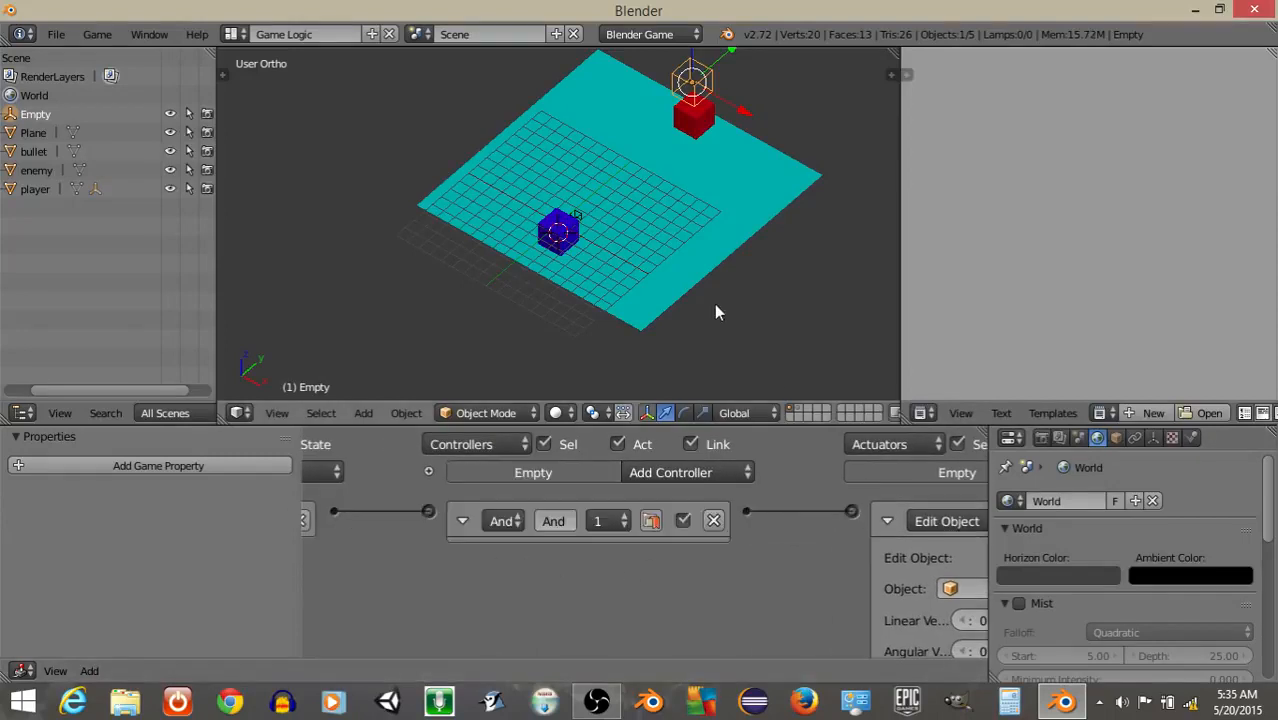
# Duplicate the red enemy cube, place the copy at about 4.6 on the X axis, and move it to the second layer.
pyautogui.rightClick(711, 118)
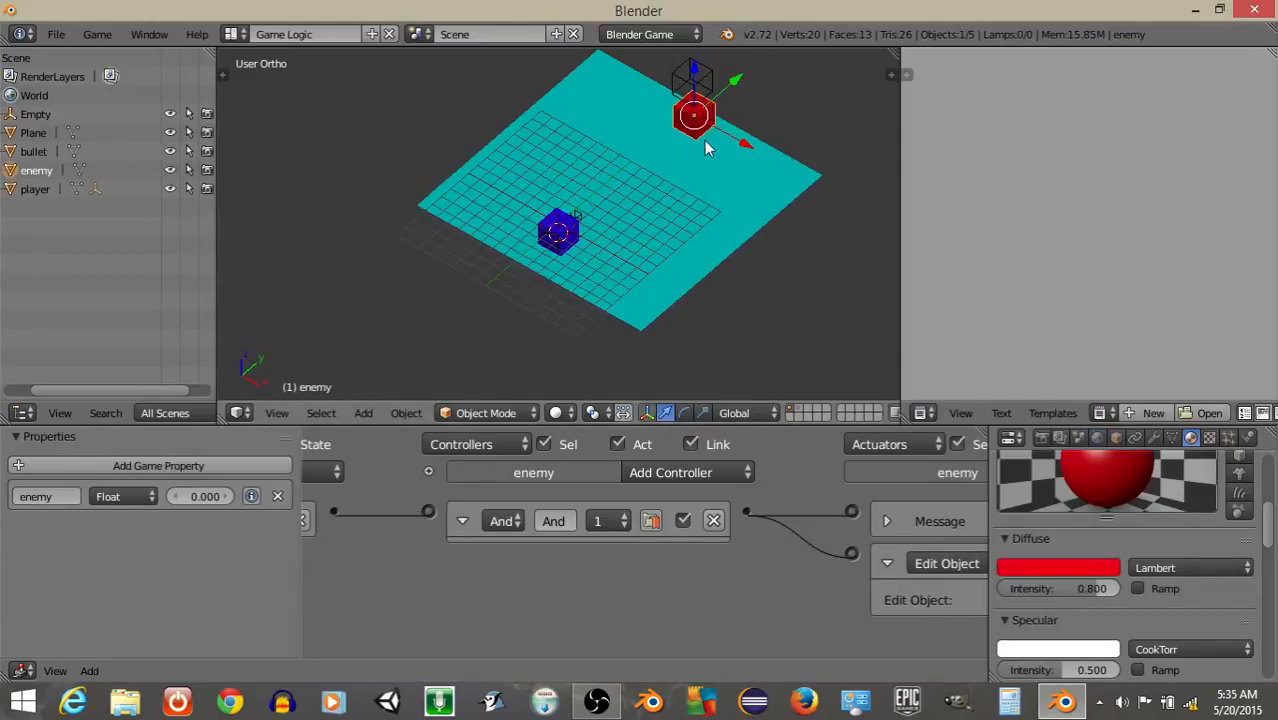
pyautogui.hotkey('shift', 'd')
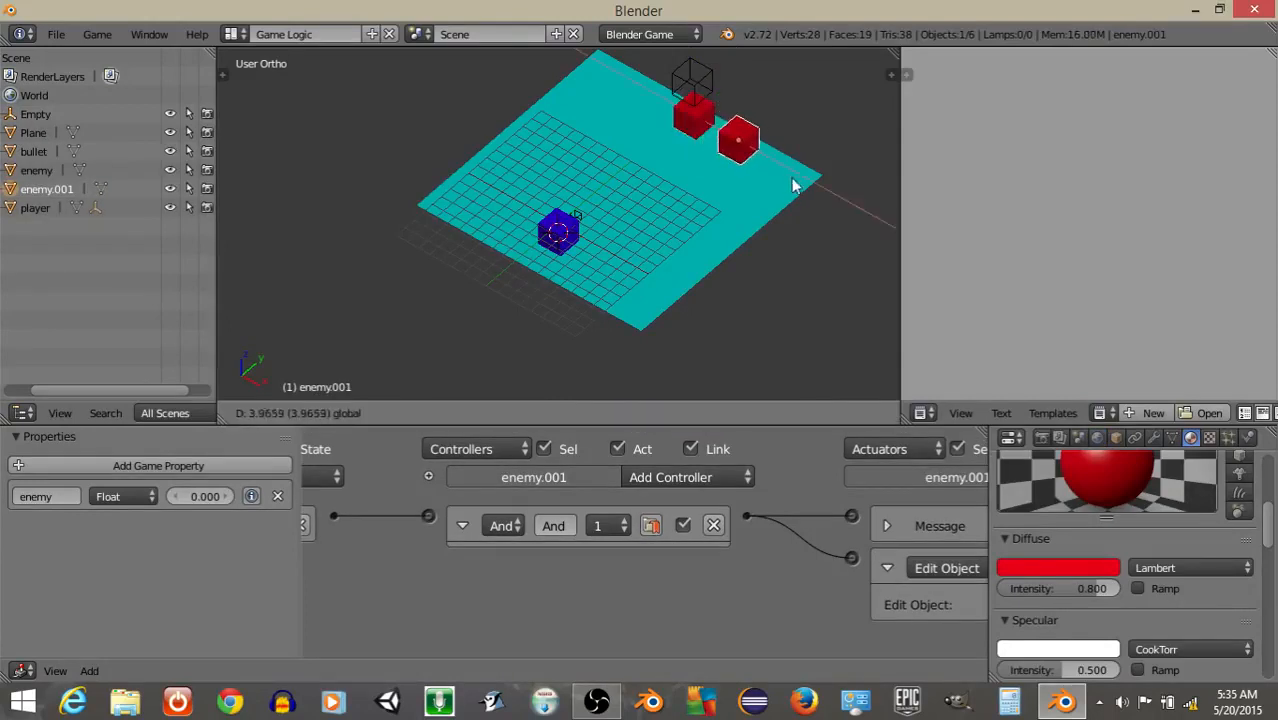
pyautogui.click(800, 180)
pyautogui.press('m')
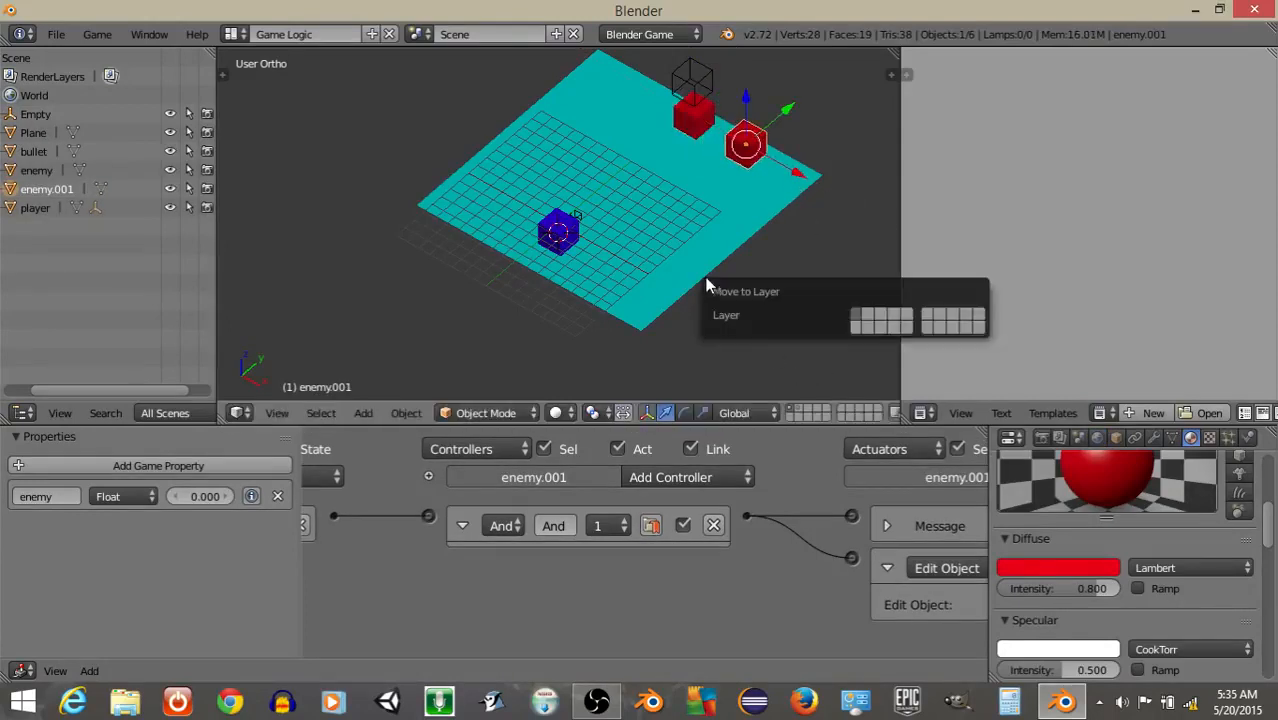
pyautogui.click(862, 318)
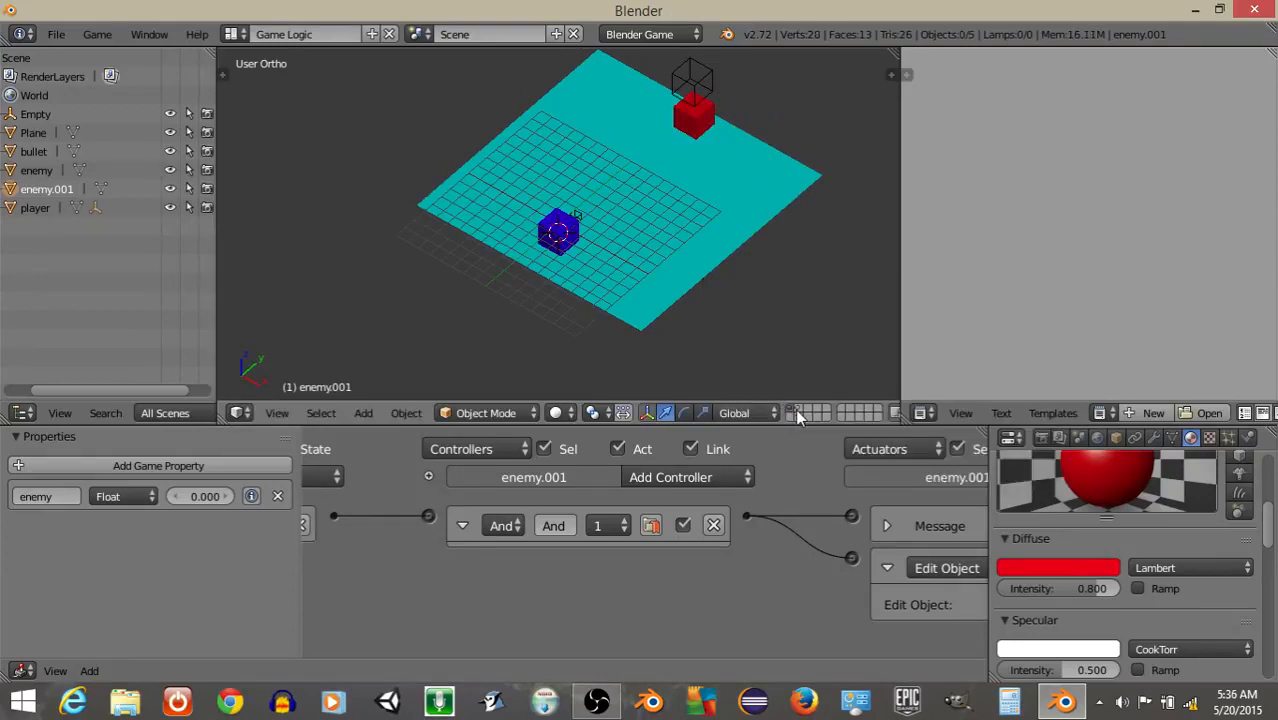
# Show the second layer and rename the duplicated enemy cube enemyLayerTwo.
pyautogui.click(797, 412)
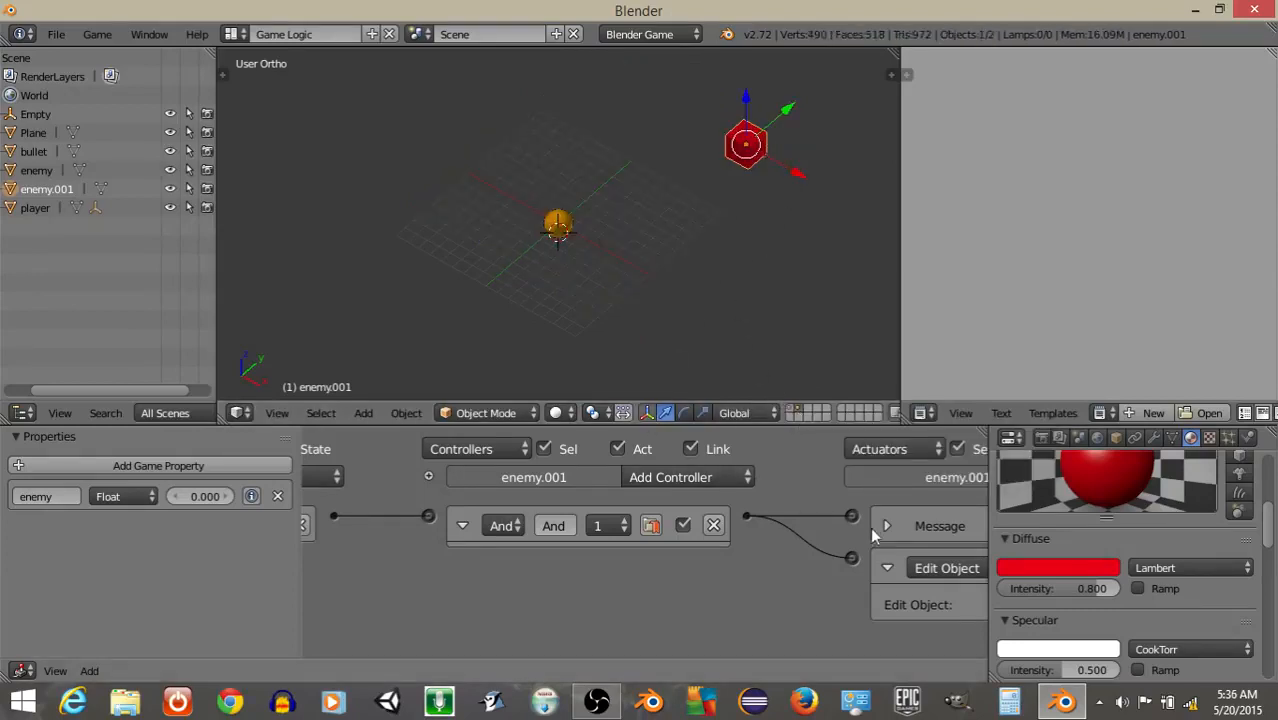
pyautogui.keyDown('ctrl'); pyautogui.hscroll(2, 399, 515); pyautogui.keyUp('ctrl')
pyautogui.keyDown('ctrl'); pyautogui.hscroll(-4, 399, 515); pyautogui.keyUp('ctrl')
pyautogui.keyDown('ctrl'); pyautogui.hscroll(-1, 399, 515); pyautogui.keyUp('ctrl')
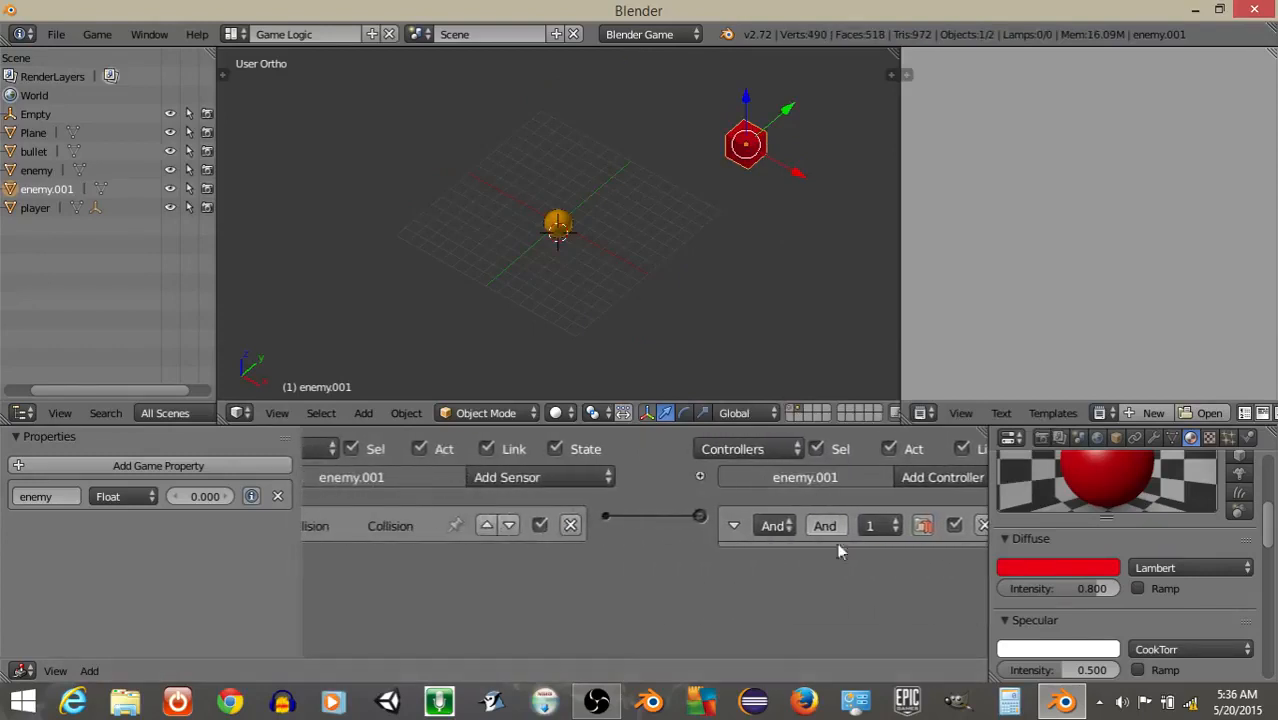
pyautogui.click(1116, 438)
pyautogui.click(1097, 500)
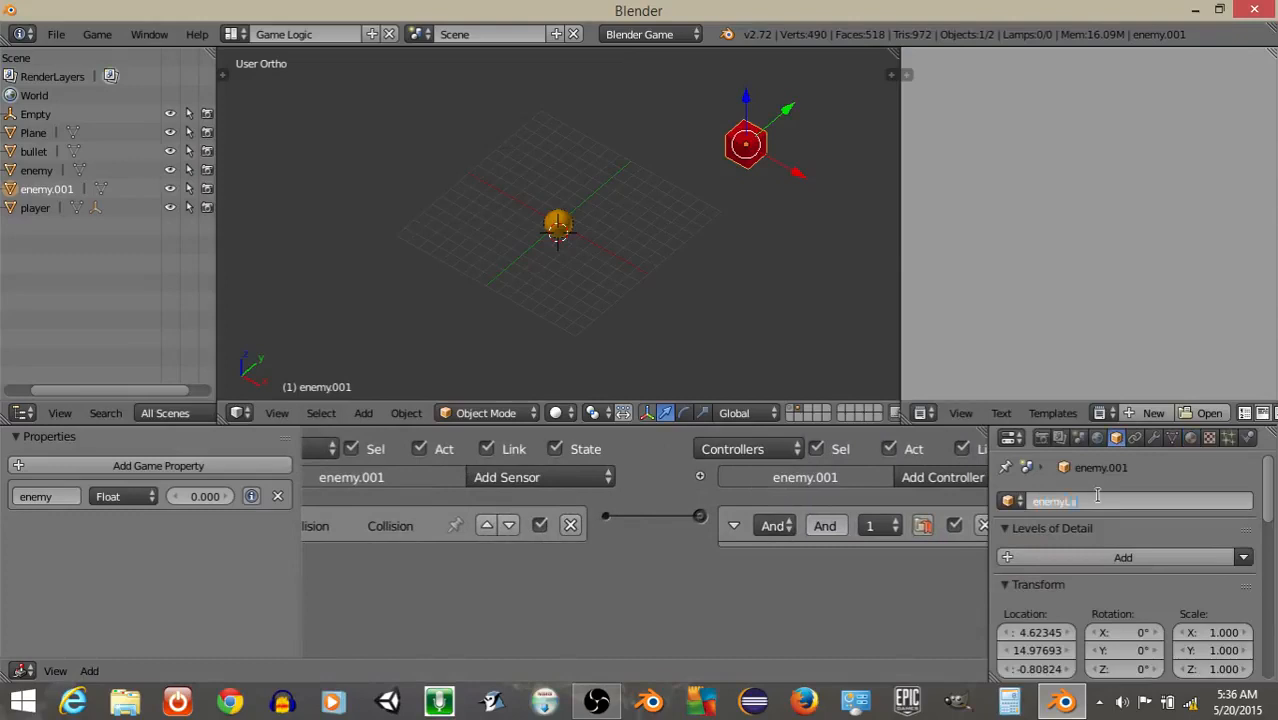
pyautogui.write('enemyLayerTwo')
pyautogui.press('Return')
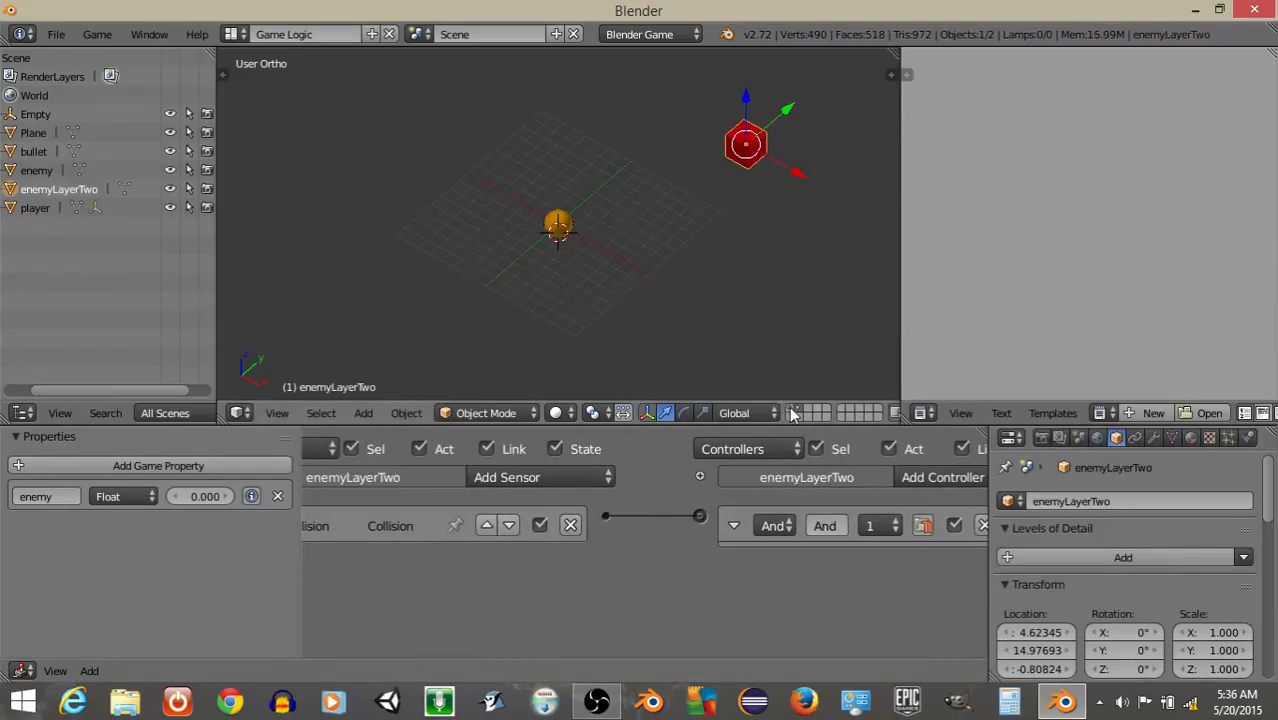
# Return to the first layer and set enemyLayerTwo as the object spawned by the empty's Add Object actuator.
pyautogui.click(791, 413)
pyautogui.rightClick(692, 84)
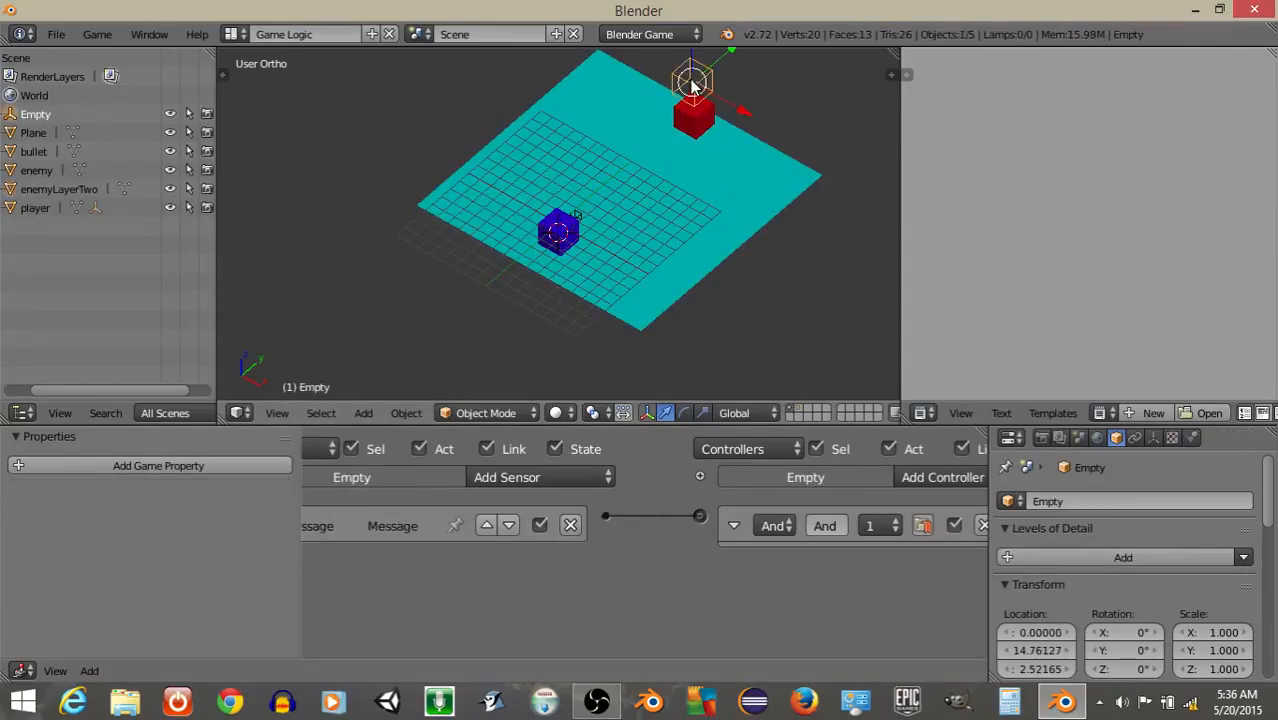
pyautogui.hscroll(8, 710, 540)
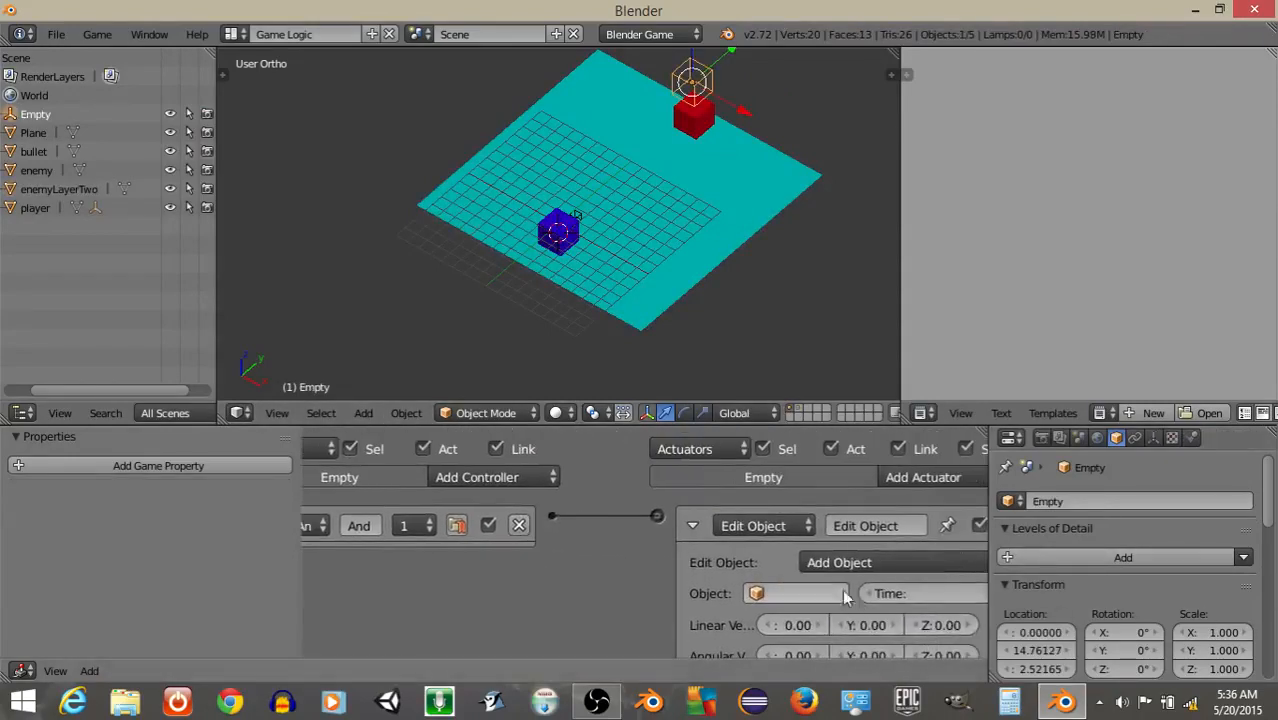
pyautogui.click(800, 593)
pyautogui.click(805, 450)
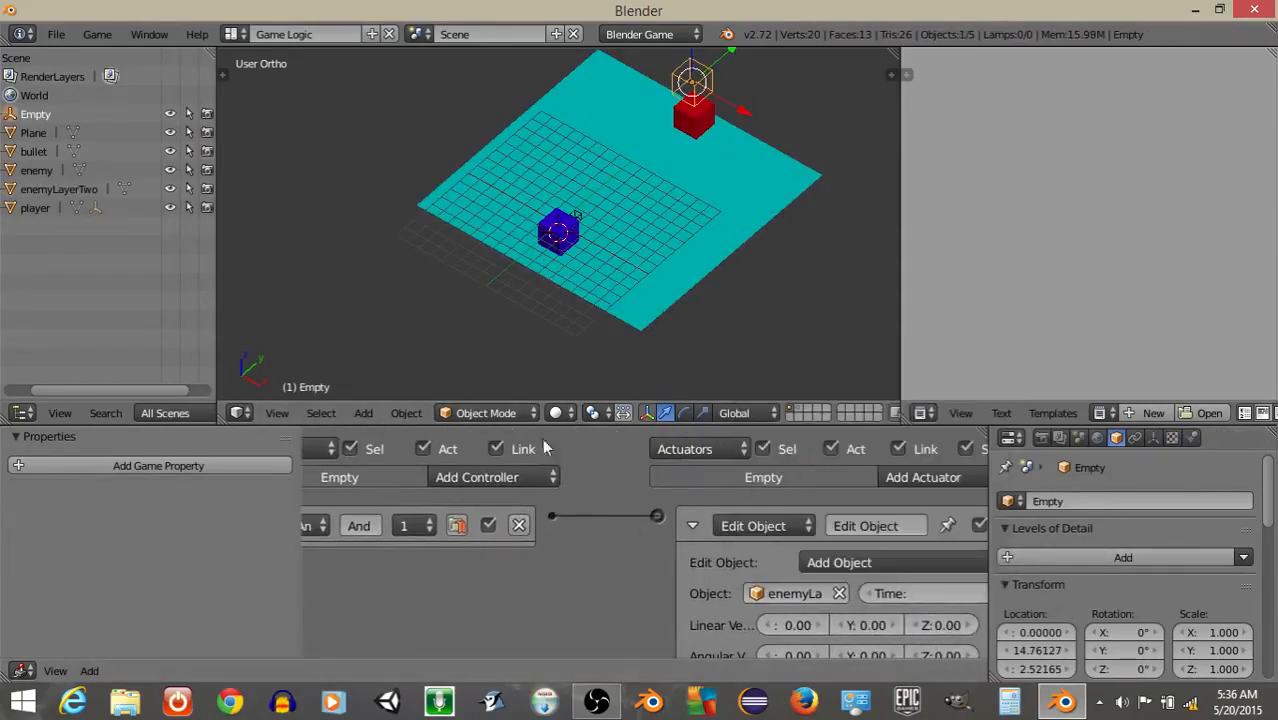
# Run the game to test the bullets and enemy respawning, and exit back to the editor.
pyautogui.press('p')
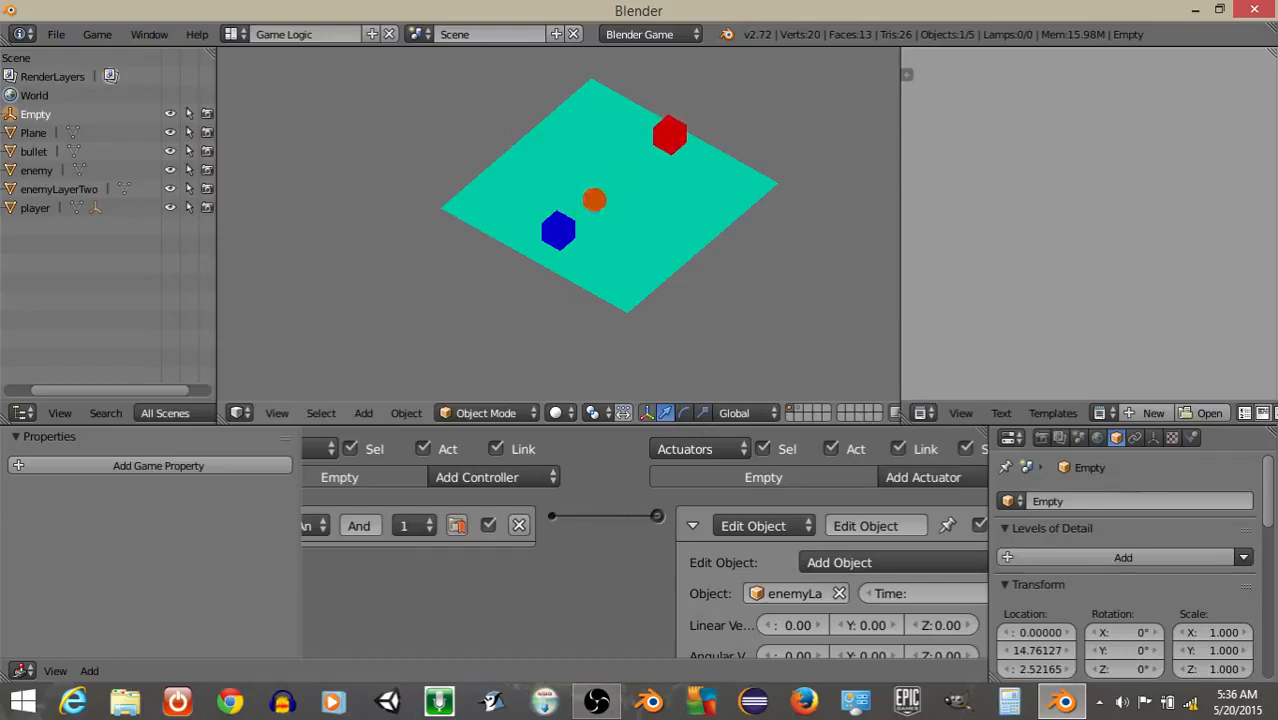
pyautogui.press('Escape')
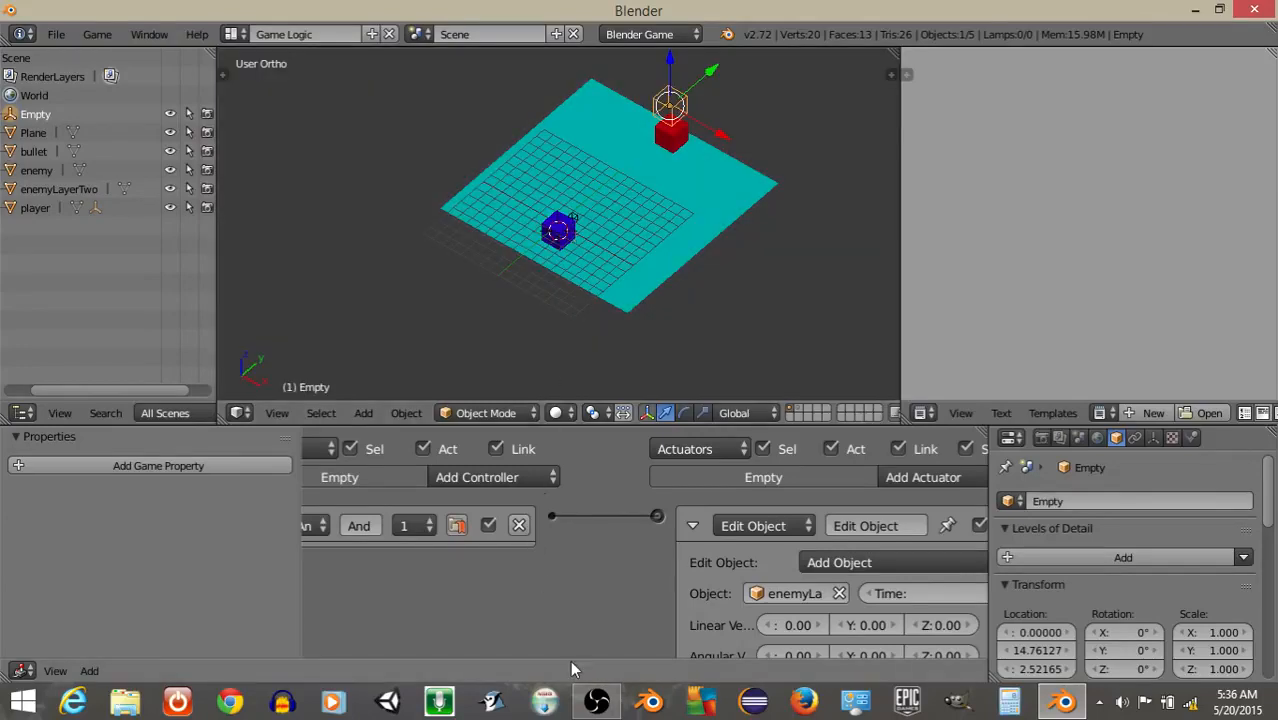